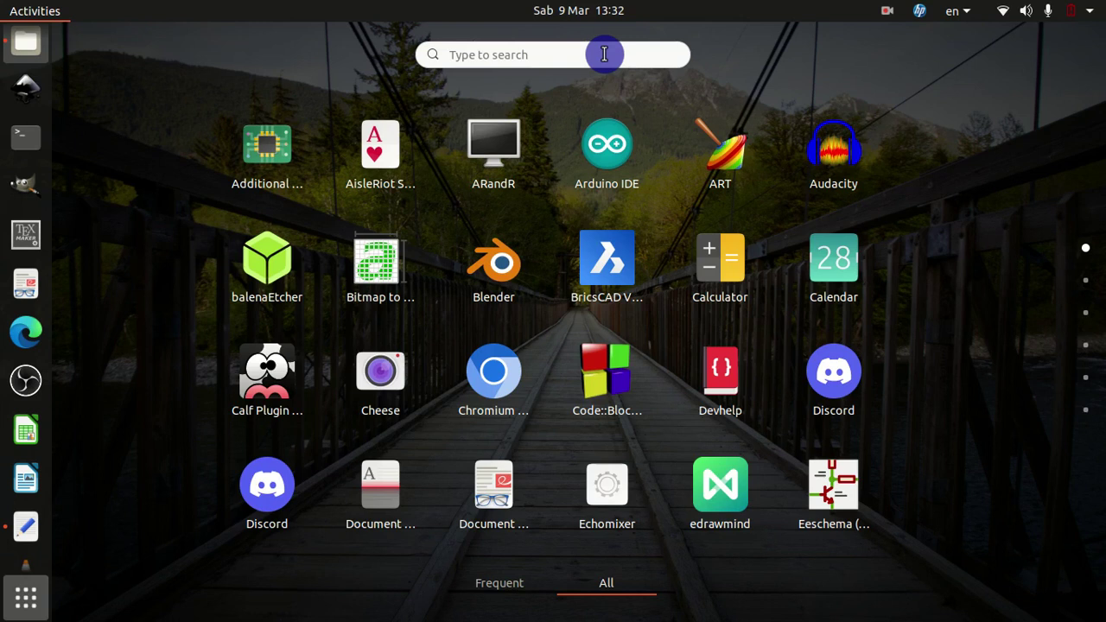
Step: Find Stellarium among the installed applications and launch it
{"action": "scroll", "coordinate": [664, 177], "scroll_direction": "down", "scroll_amount": 1}
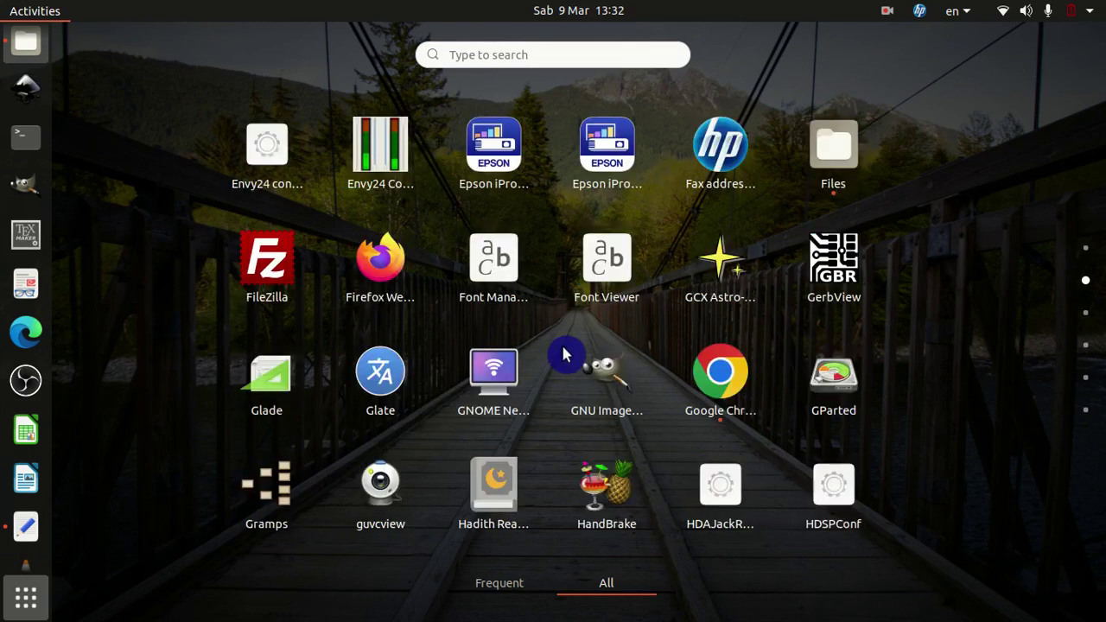
{"action": "scroll", "coordinate": [568, 387], "scroll_direction": "down", "scroll_amount": 3}
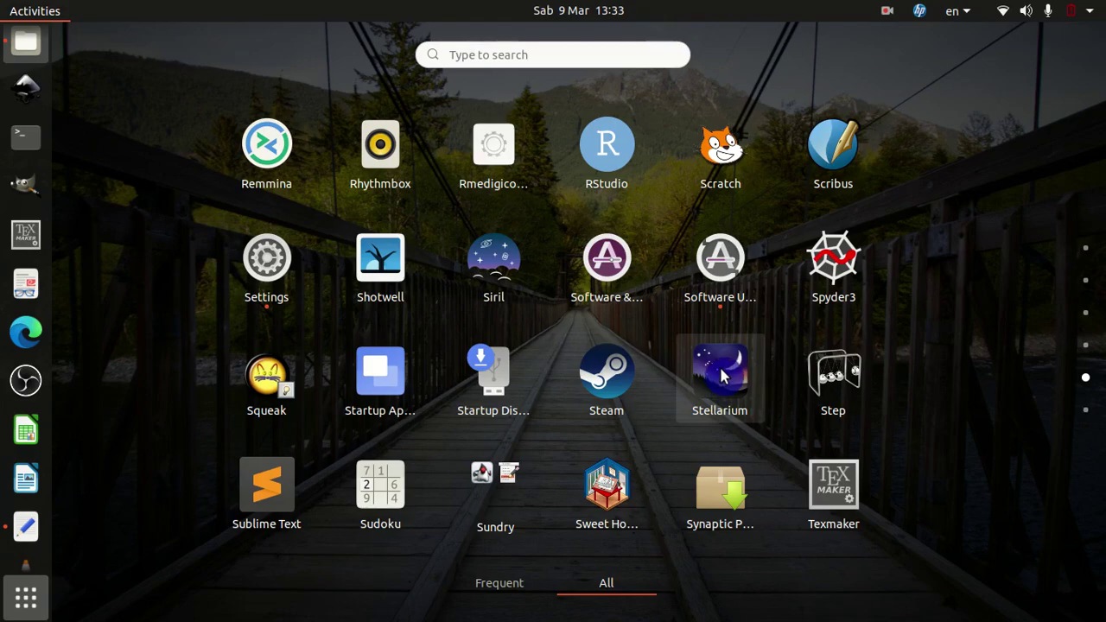
{"action": "left_click", "coordinate": [721, 373]}
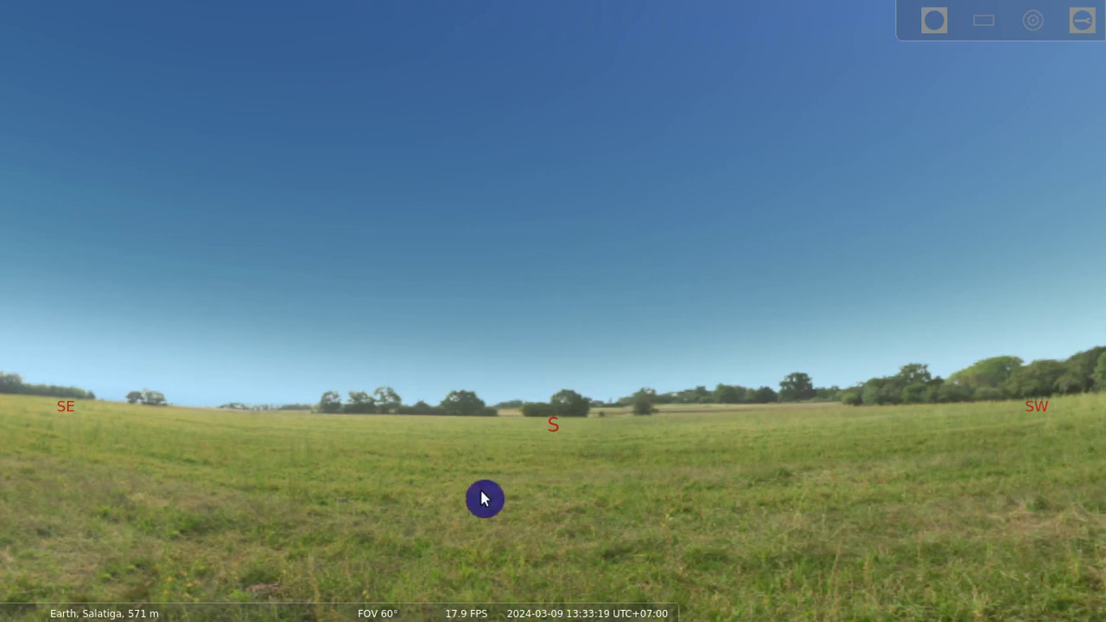
{"action": "mouse_move", "coordinate": [238, 579]}
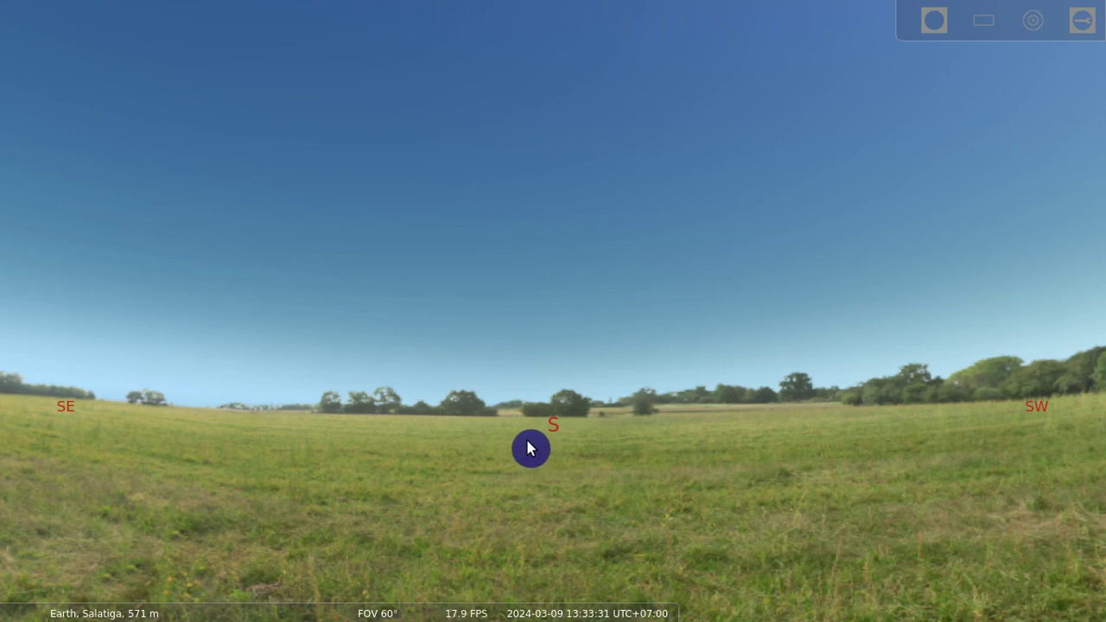
Step: Switch to Chrome and examine Muhammadiyah's Ramadan 1445 H announcement and the MAKLUMAT-1-HASIL-HISAB-2024 PDF
{"action": "key", "text": "alt+Tab"}
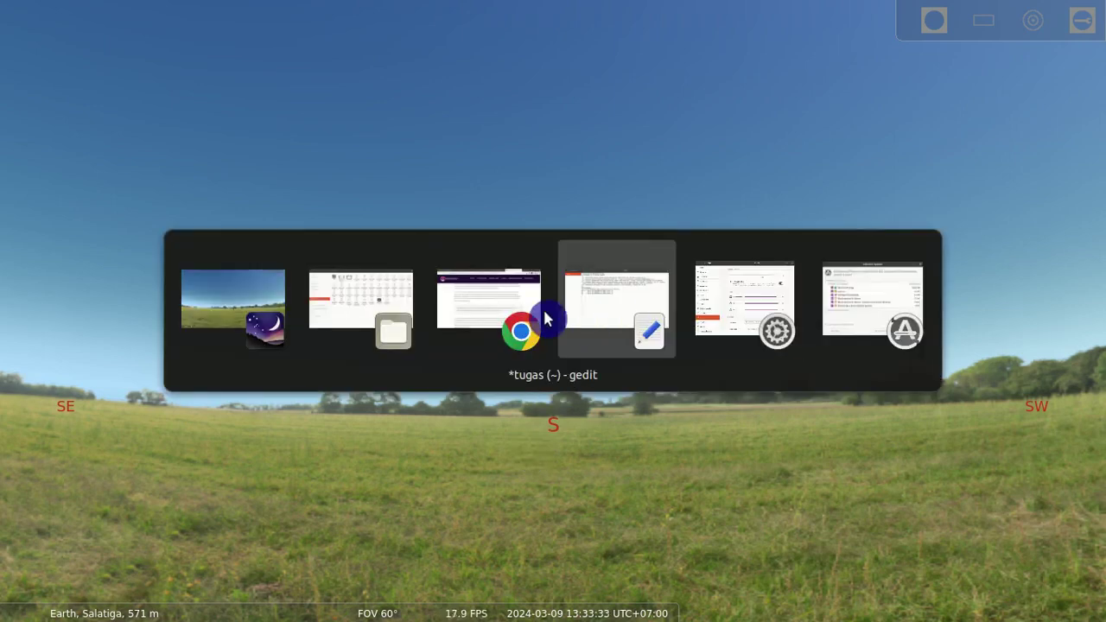
{"action": "left_click", "coordinate": [485, 303]}
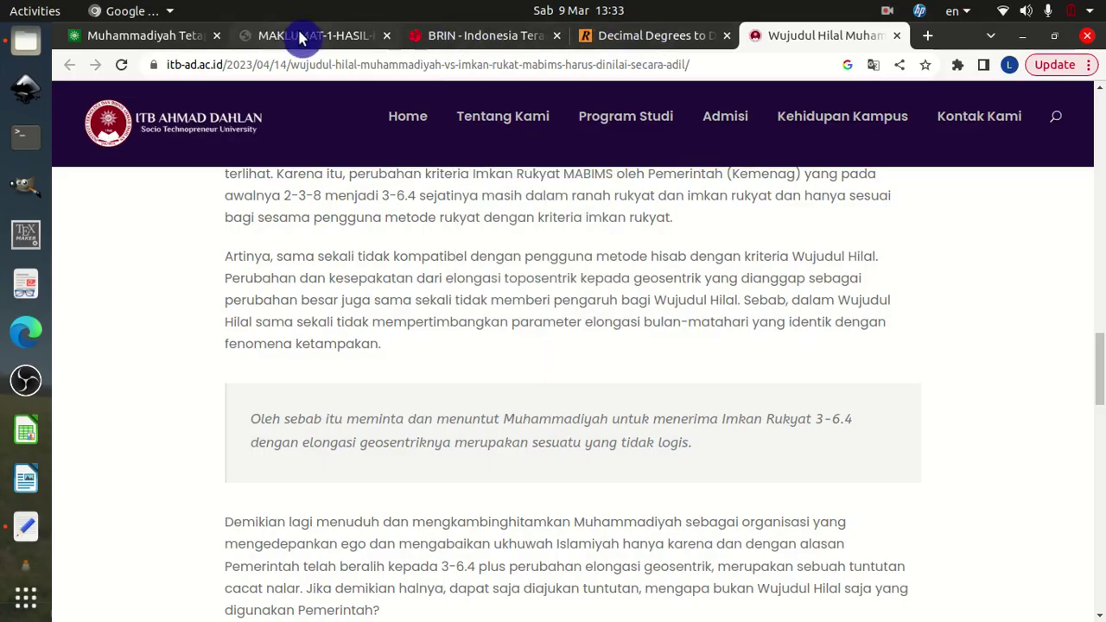
{"action": "left_click", "coordinate": [163, 39]}
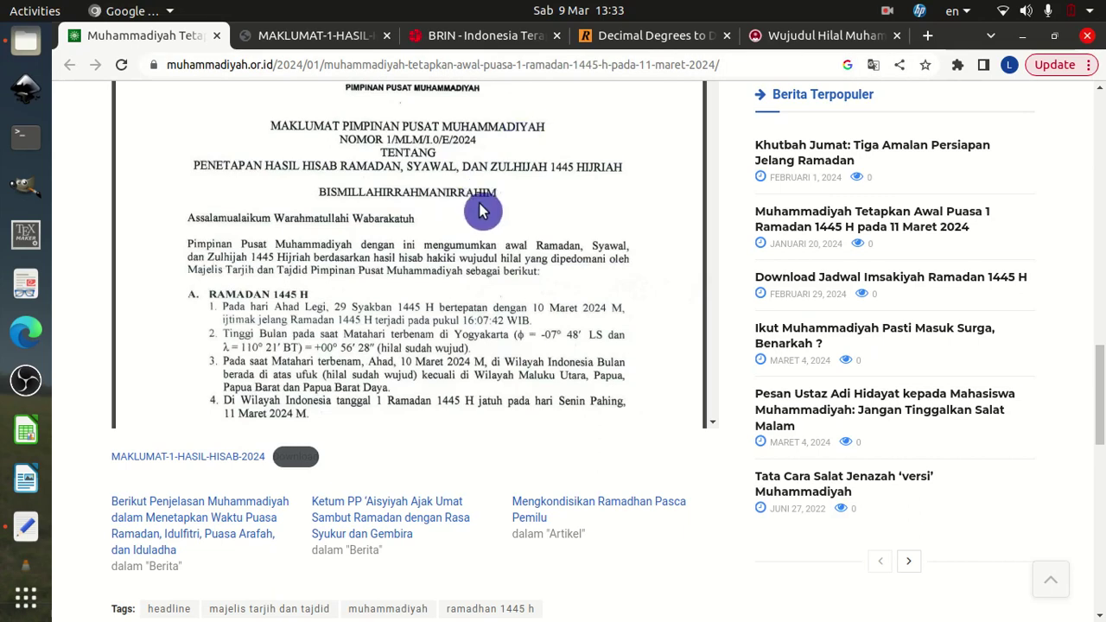
{"action": "scroll", "coordinate": [482, 211], "scroll_direction": "up", "scroll_amount": 1}
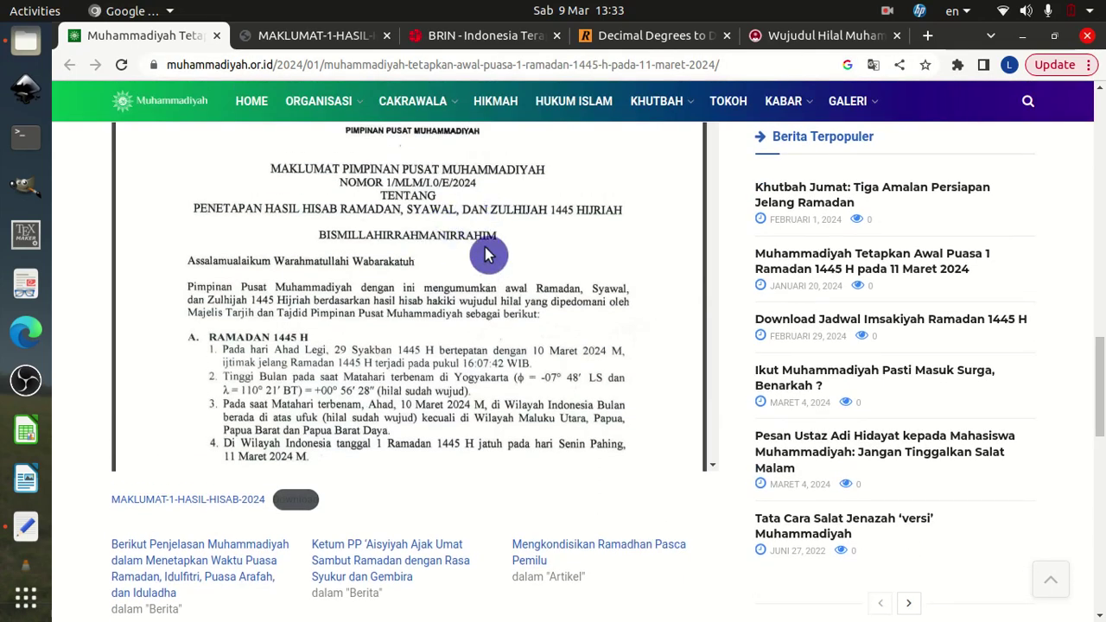
{"action": "scroll", "coordinate": [428, 270], "scroll_direction": "up", "scroll_amount": 2}
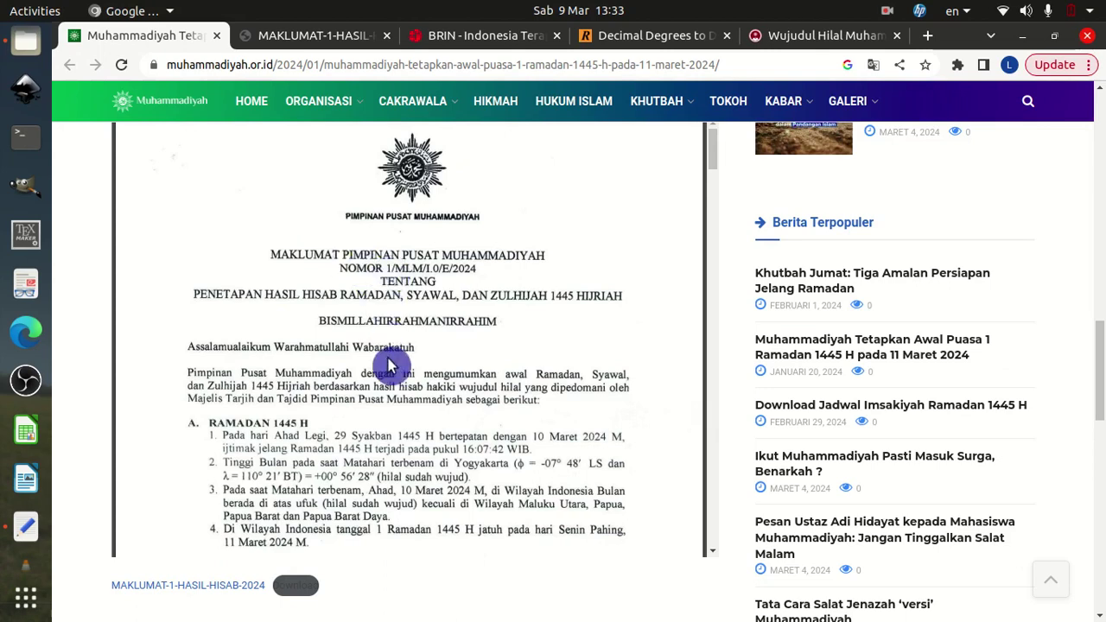
{"action": "scroll", "coordinate": [458, 142], "scroll_direction": "down", "scroll_amount": 1}
{"action": "left_click", "coordinate": [328, 41]}
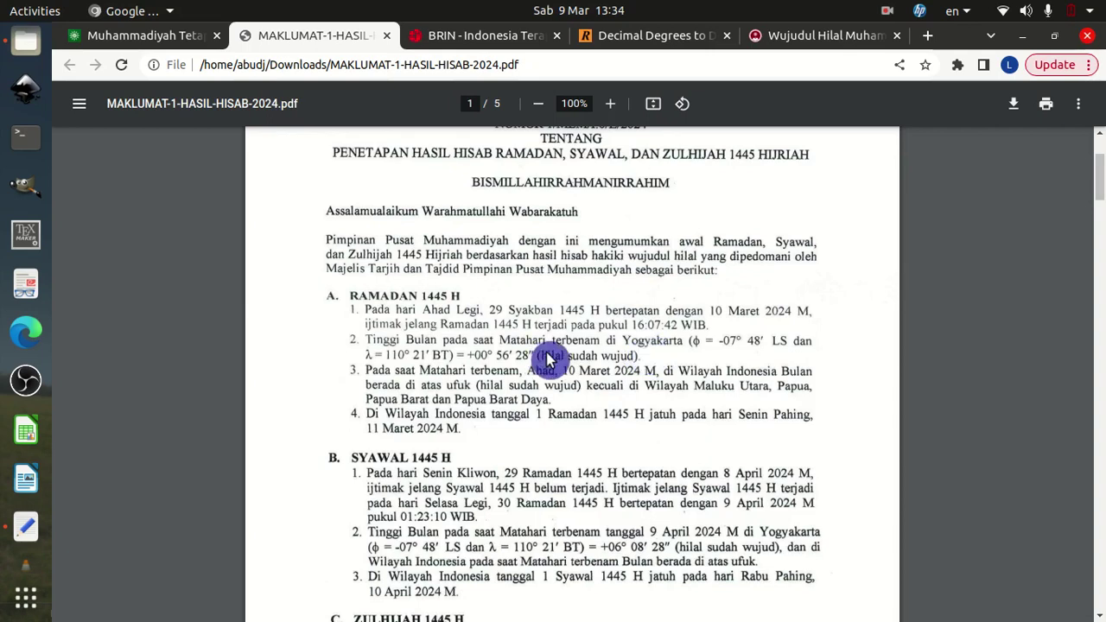
Step: Return to Stellarium and set the observing location to Yogyakarta, Indonesia
{"action": "scroll", "coordinate": [22, 467], "scroll_direction": "down", "scroll_amount": 3}
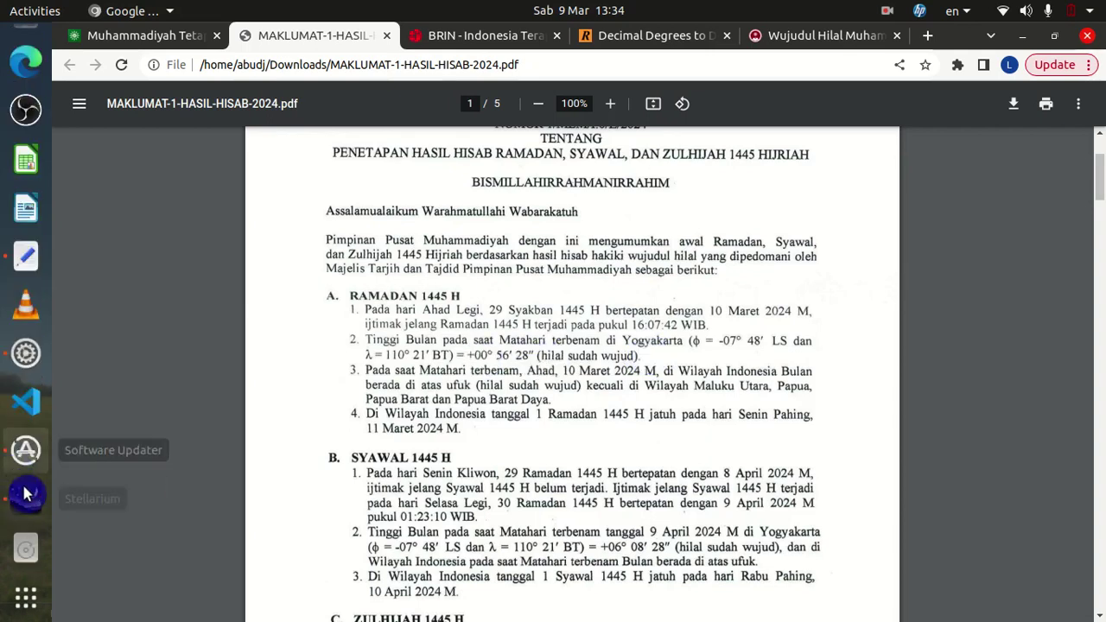
{"action": "left_click", "coordinate": [23, 487]}
{"action": "mouse_move", "coordinate": [173, 607]}
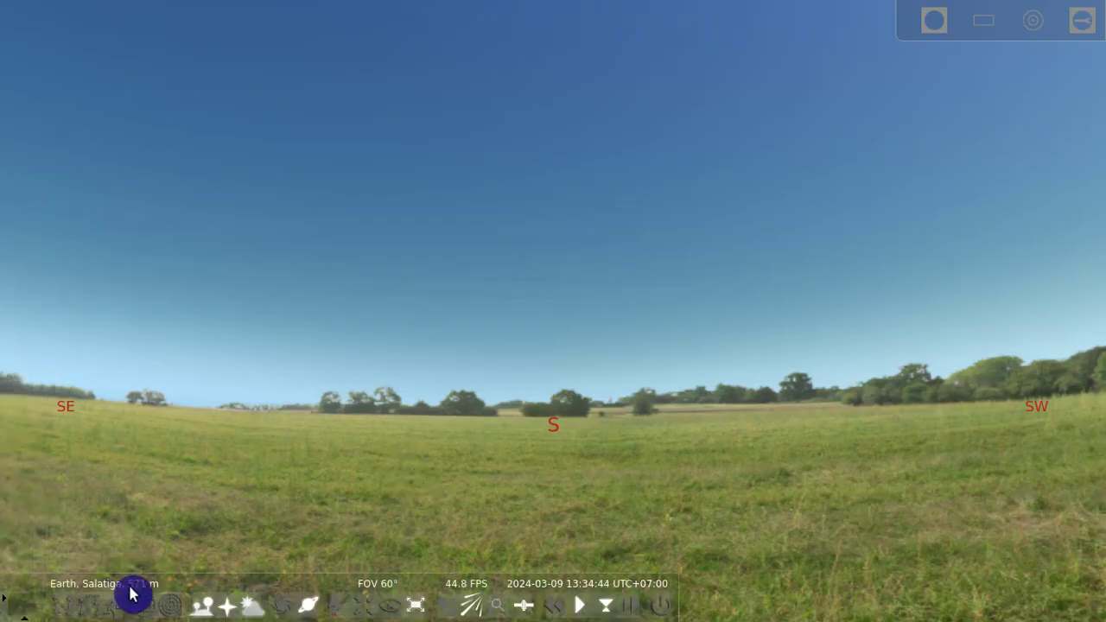
{"action": "mouse_move", "coordinate": [21, 389]}
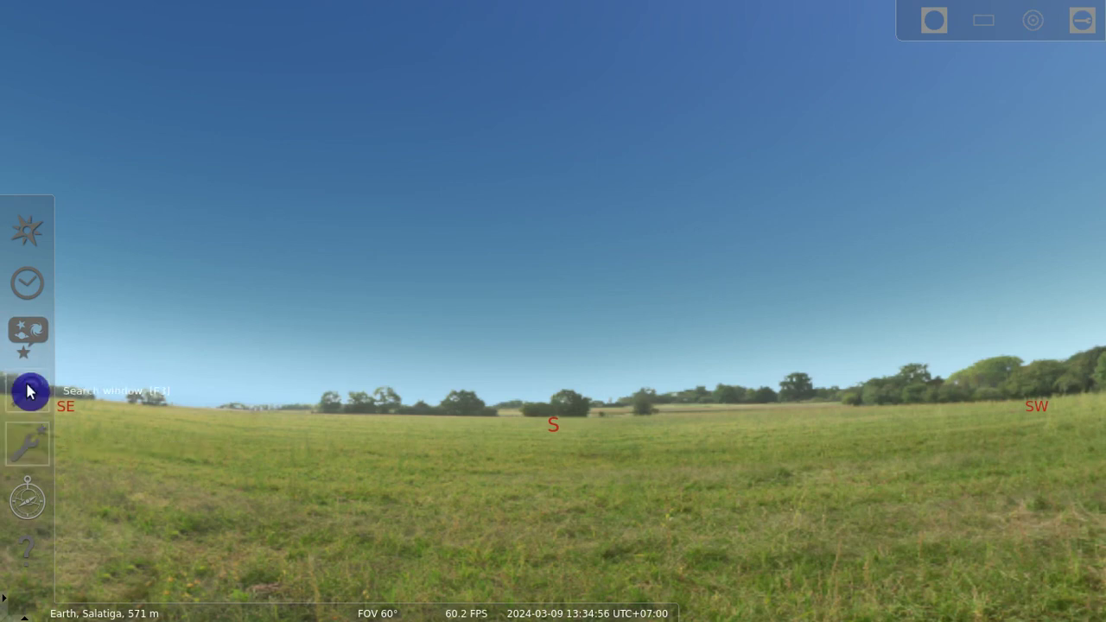
{"action": "left_click", "coordinate": [33, 243]}
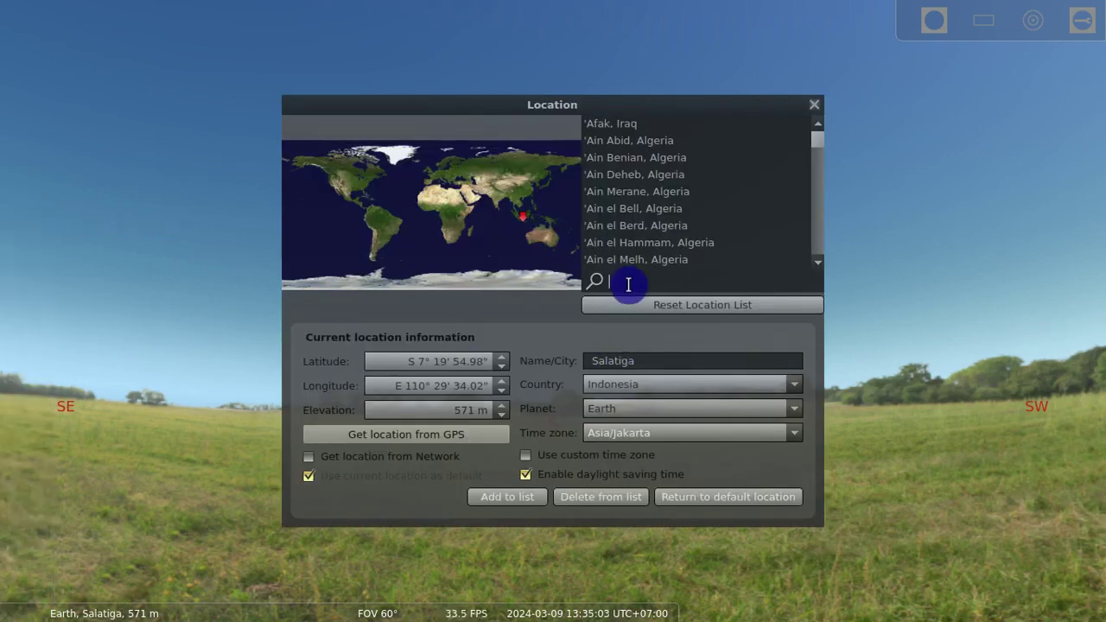
{"action": "type", "text": "yogyak"}
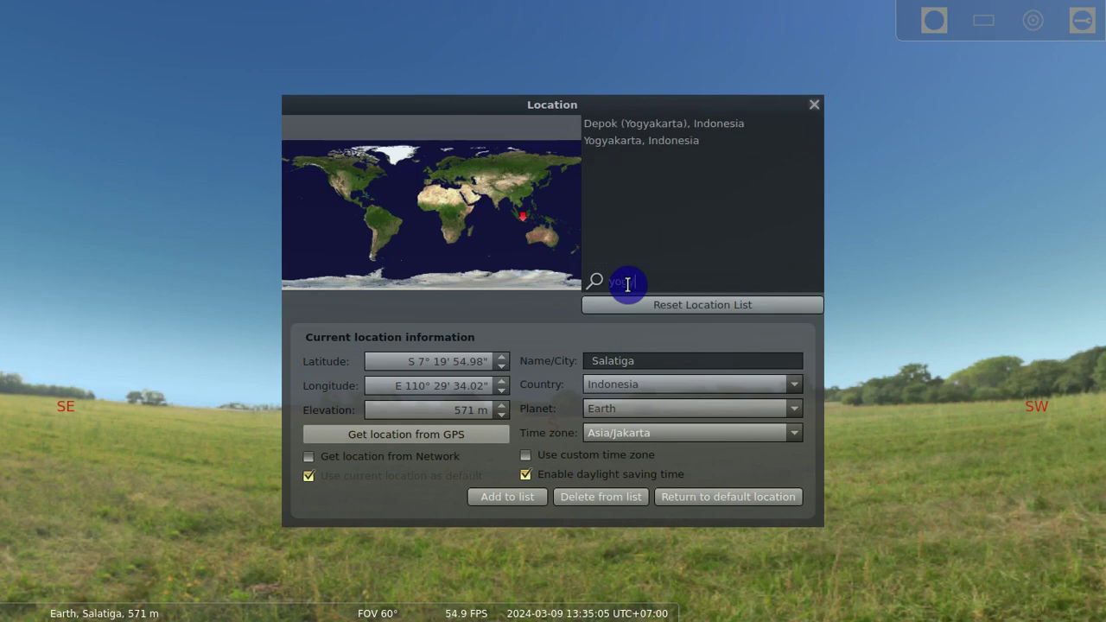
{"action": "left_click", "coordinate": [636, 141]}
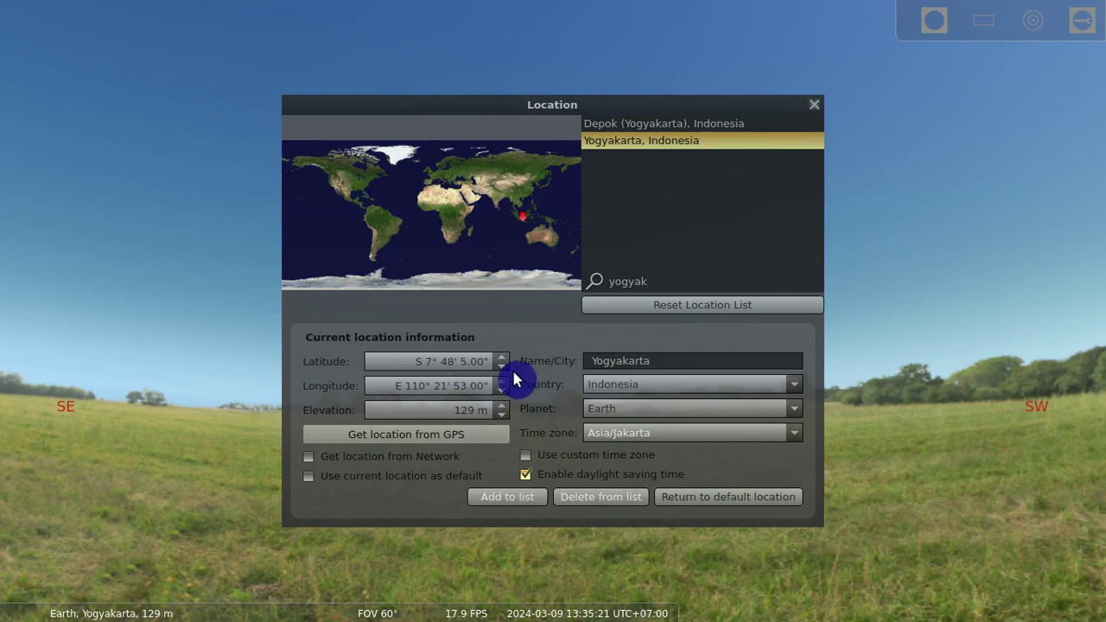
{"action": "mouse_move", "coordinate": [83, 612]}
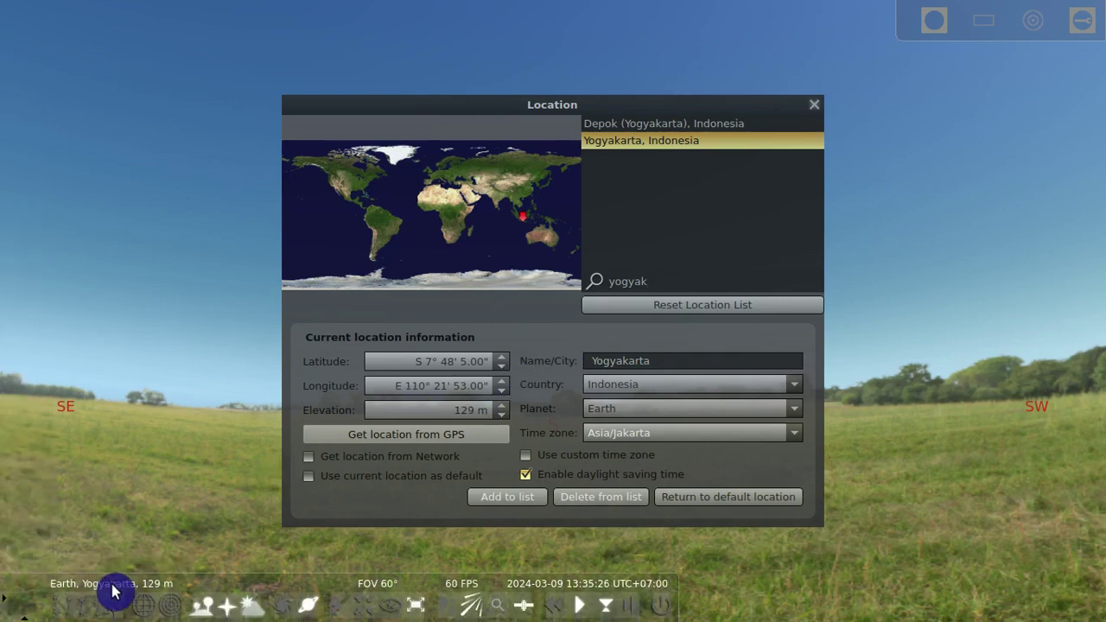
{"action": "left_click", "coordinate": [814, 103]}
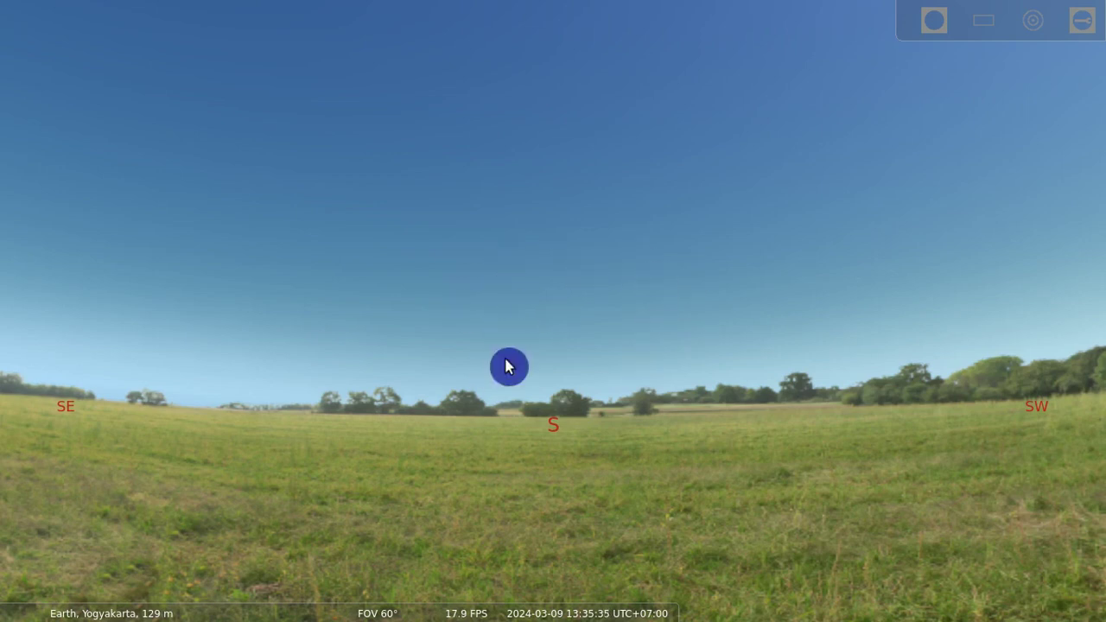
Step: Turn on the azimuthal grid over the sky
{"action": "mouse_move", "coordinate": [570, 603]}
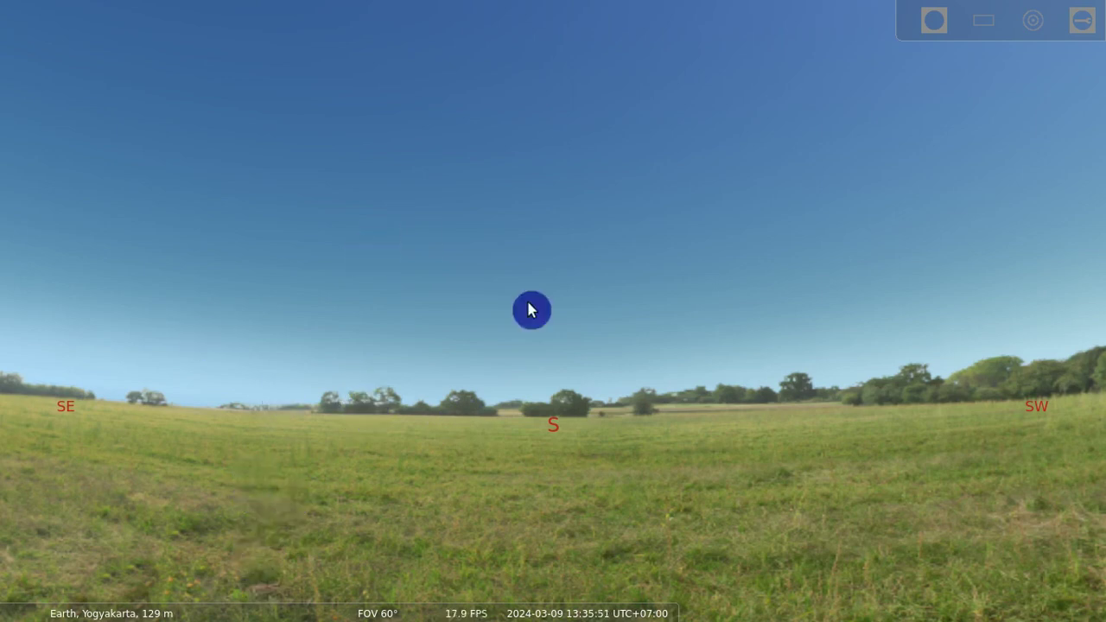
{"action": "mouse_move", "coordinate": [217, 600]}
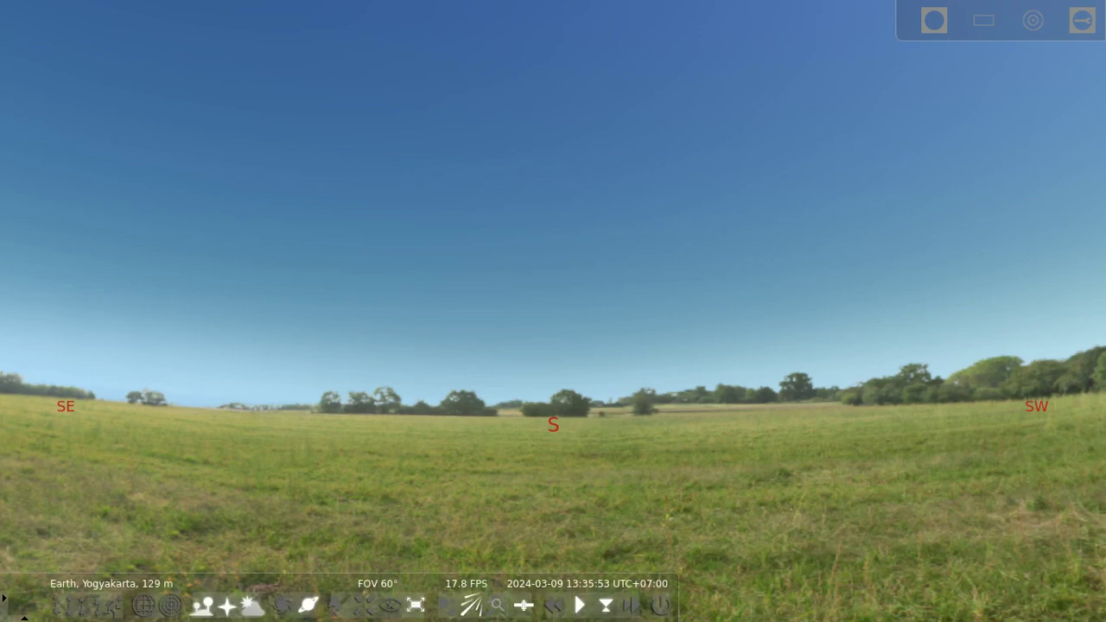
{"action": "left_click", "coordinate": [145, 610]}
{"action": "left_click", "coordinate": [151, 610]}
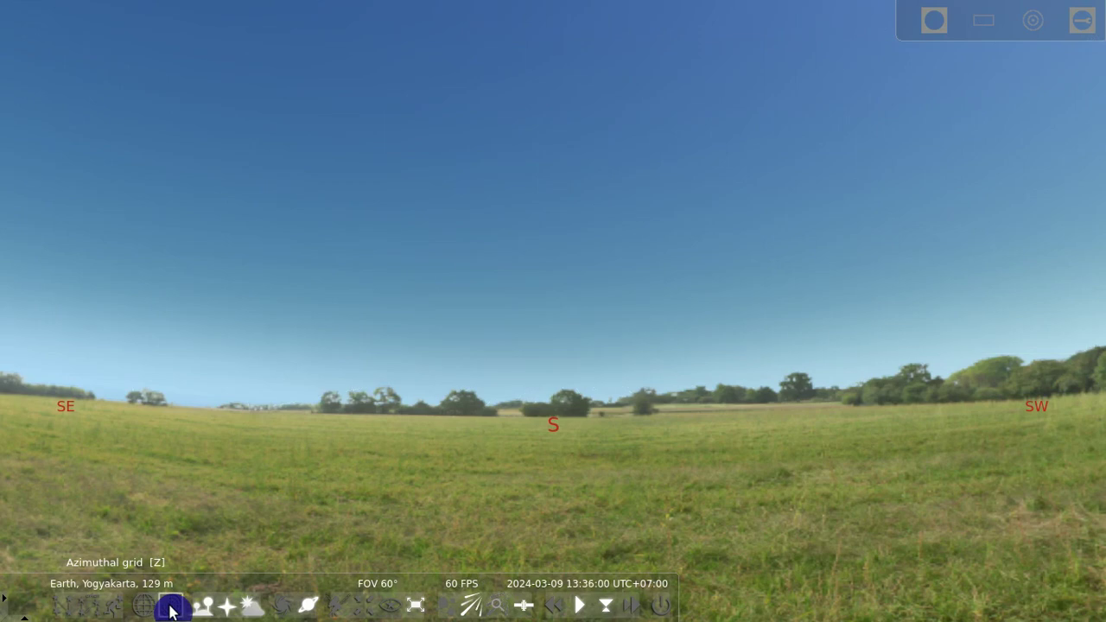
{"action": "left_click", "coordinate": [171, 608]}
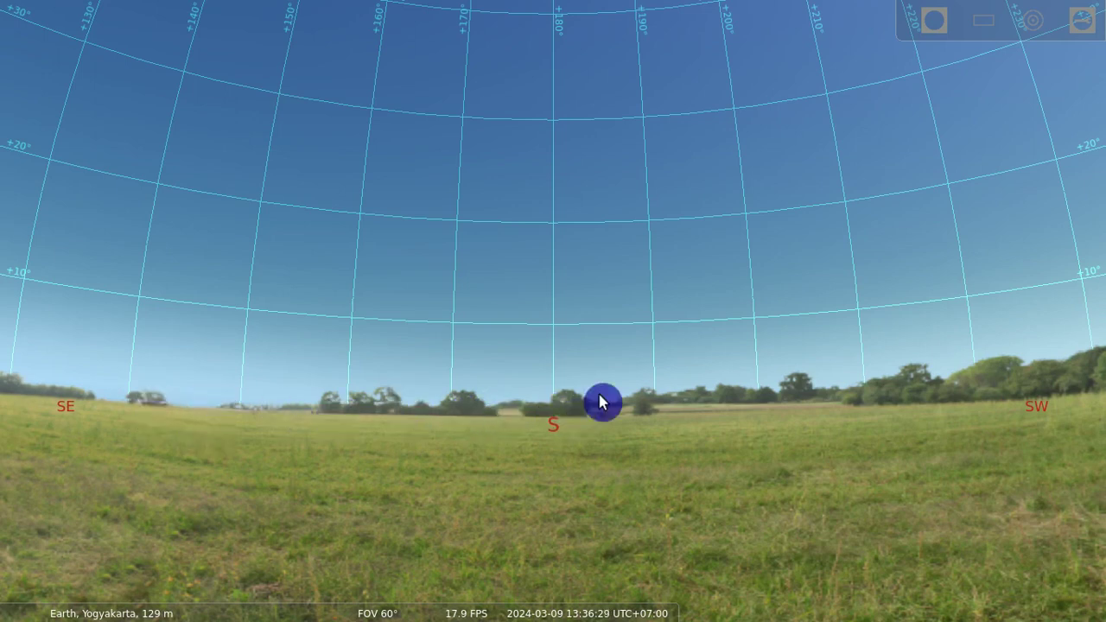
Step: Hide the ground and the atmosphere
{"action": "mouse_move", "coordinate": [344, 605]}
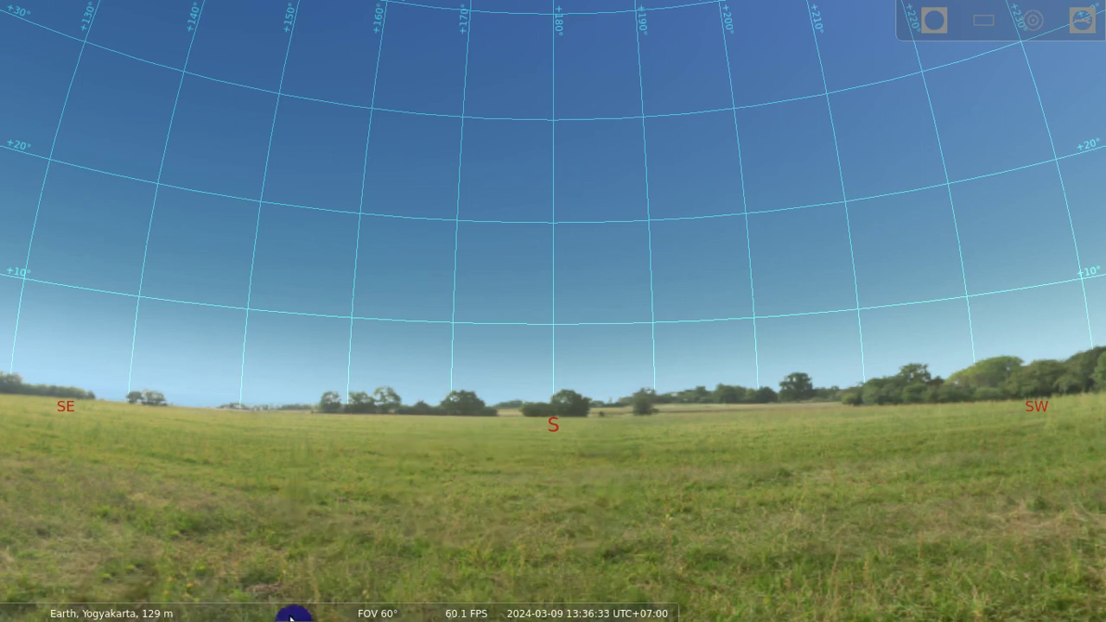
{"action": "mouse_move", "coordinate": [291, 615]}
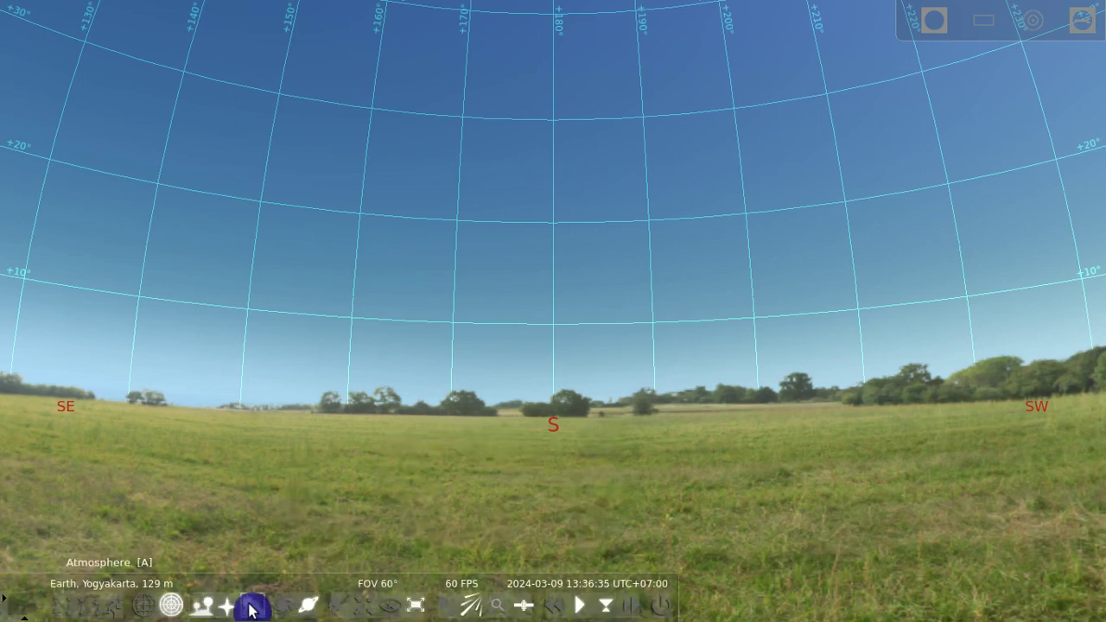
{"action": "left_click", "coordinate": [202, 609]}
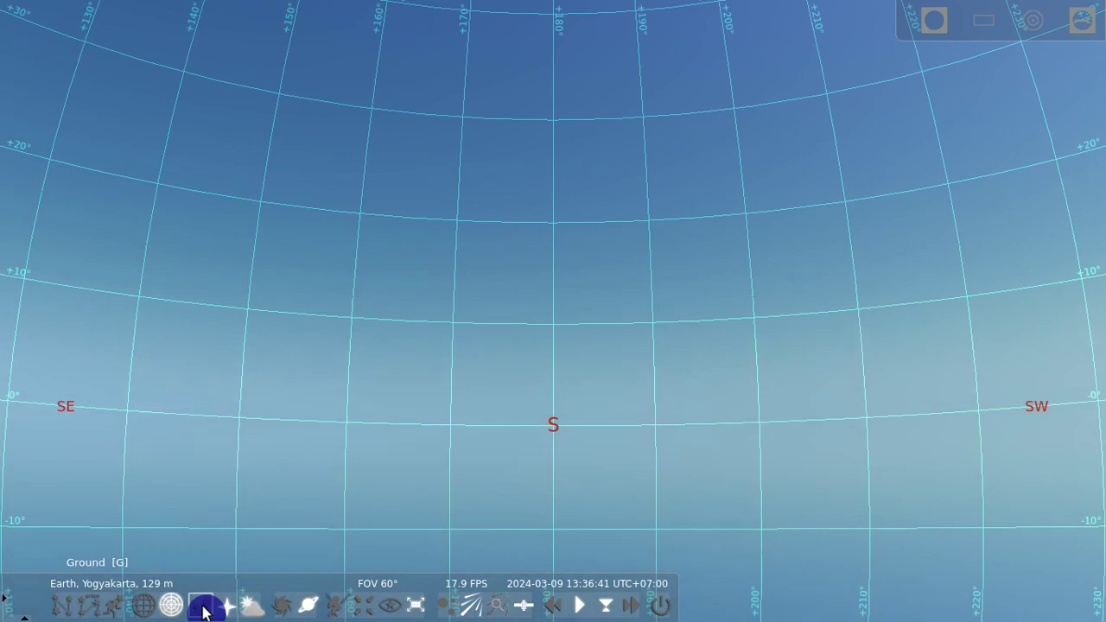
{"action": "left_click", "coordinate": [253, 608]}
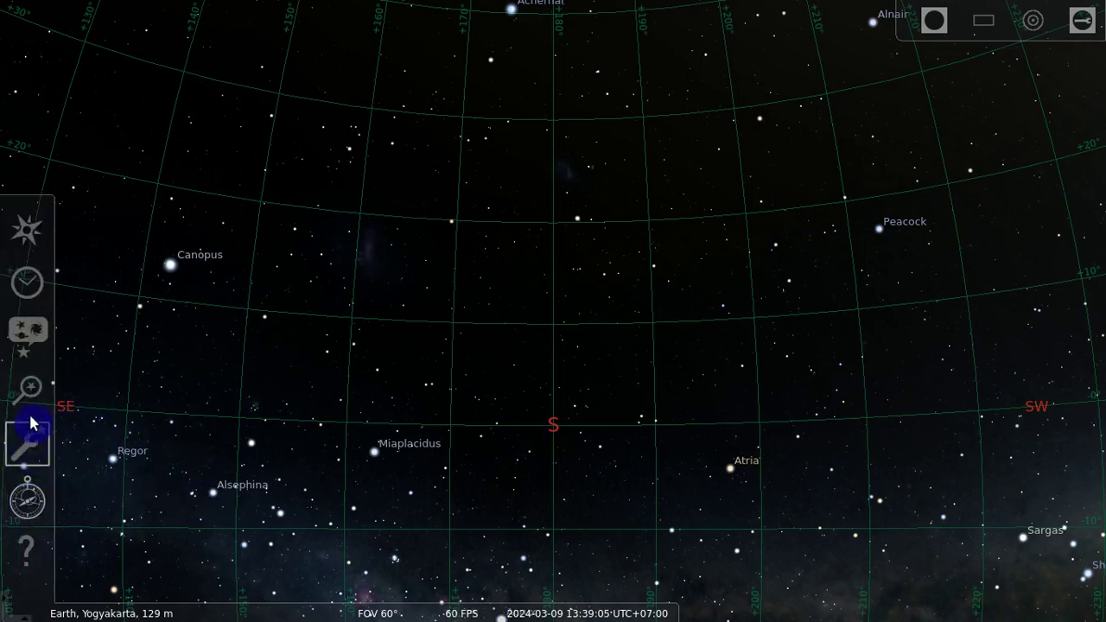
Step: Enable the Horizon line in the celestial sphere markings and close the view settings
{"action": "left_click", "coordinate": [35, 345]}
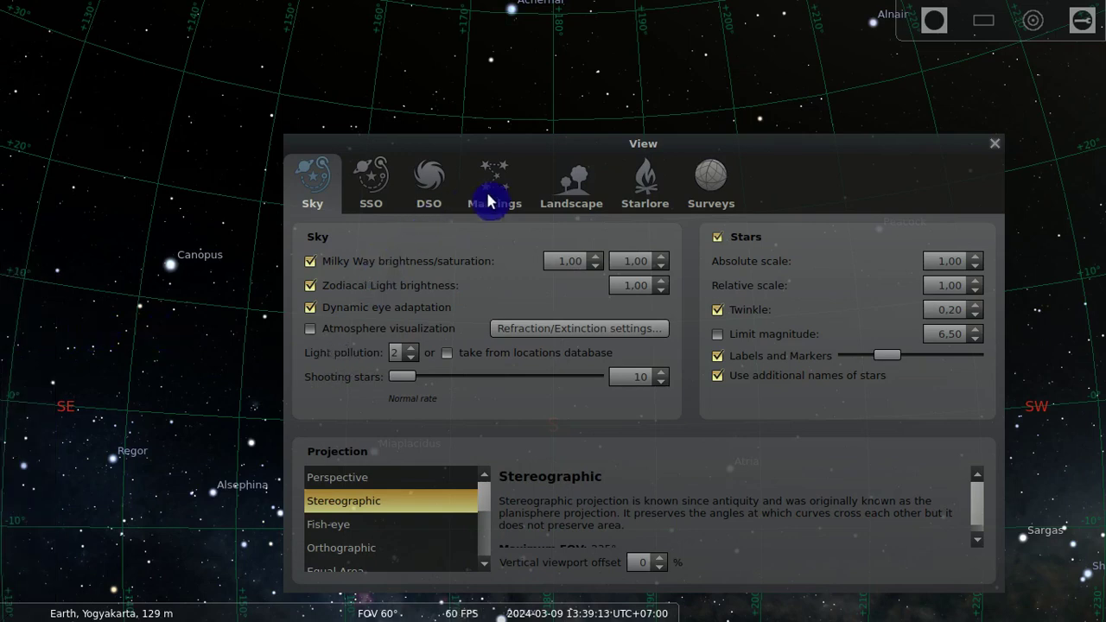
{"action": "left_click", "coordinate": [571, 185]}
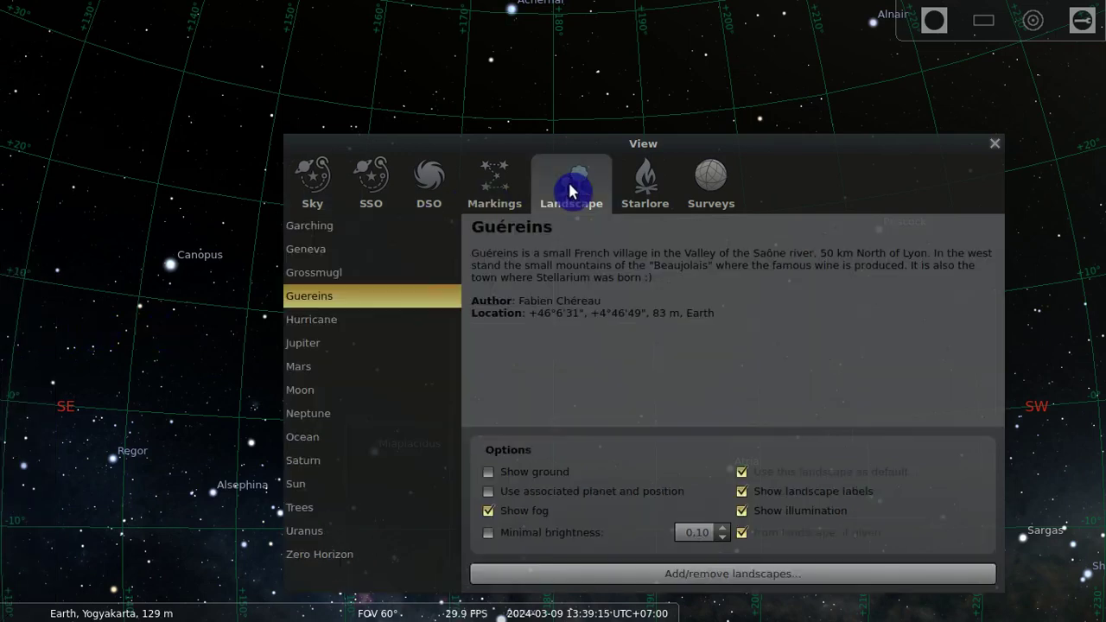
{"action": "left_click", "coordinate": [505, 192]}
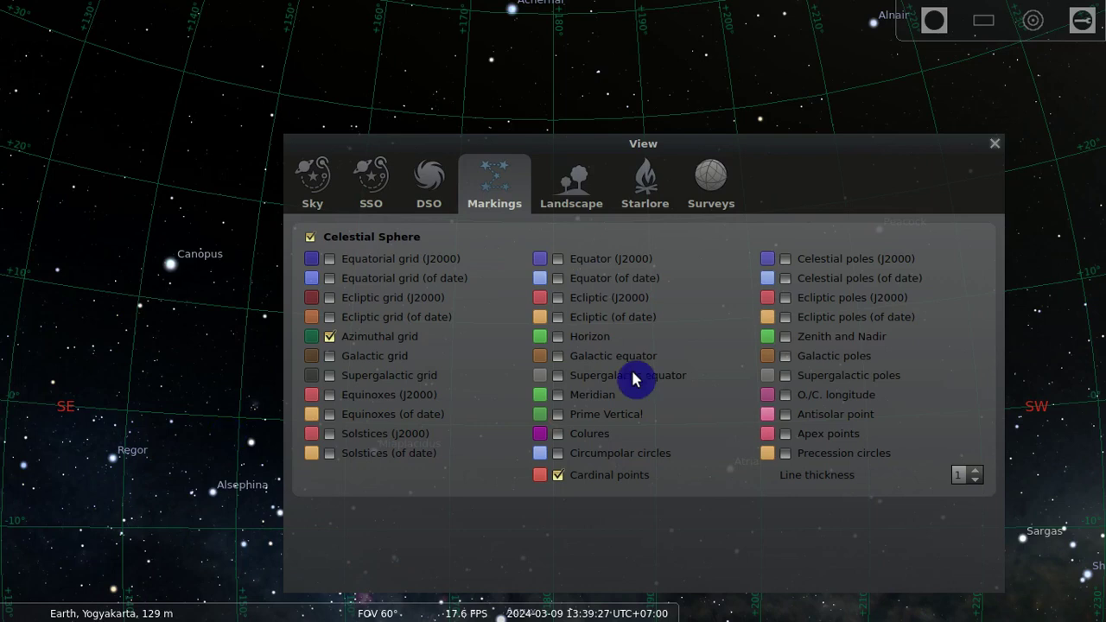
{"action": "left_click", "coordinate": [558, 337]}
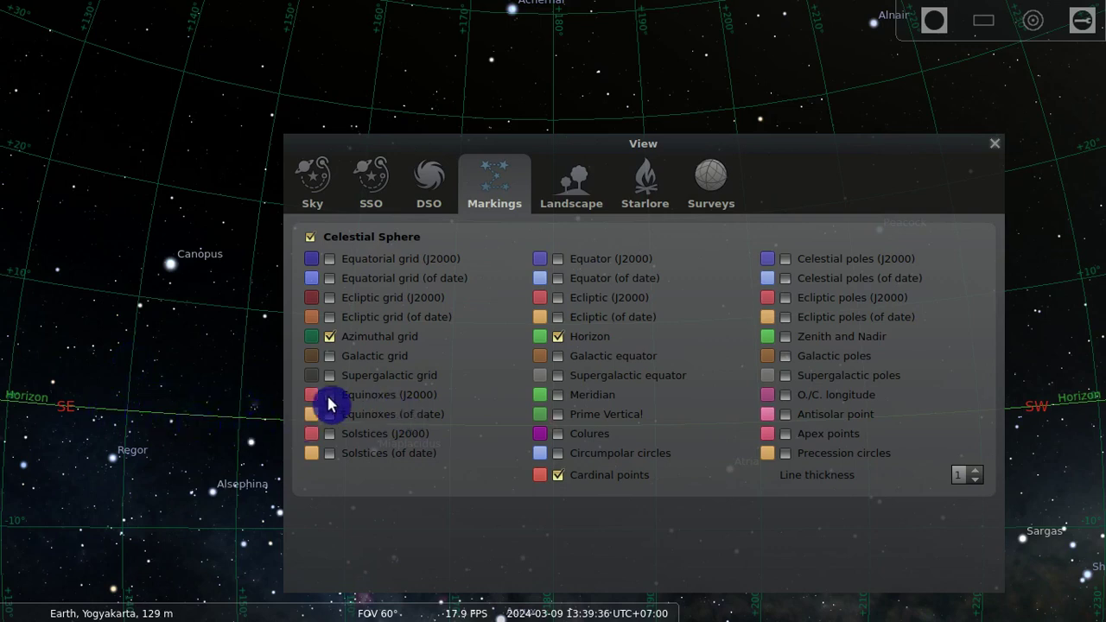
{"action": "left_click", "coordinate": [994, 144]}
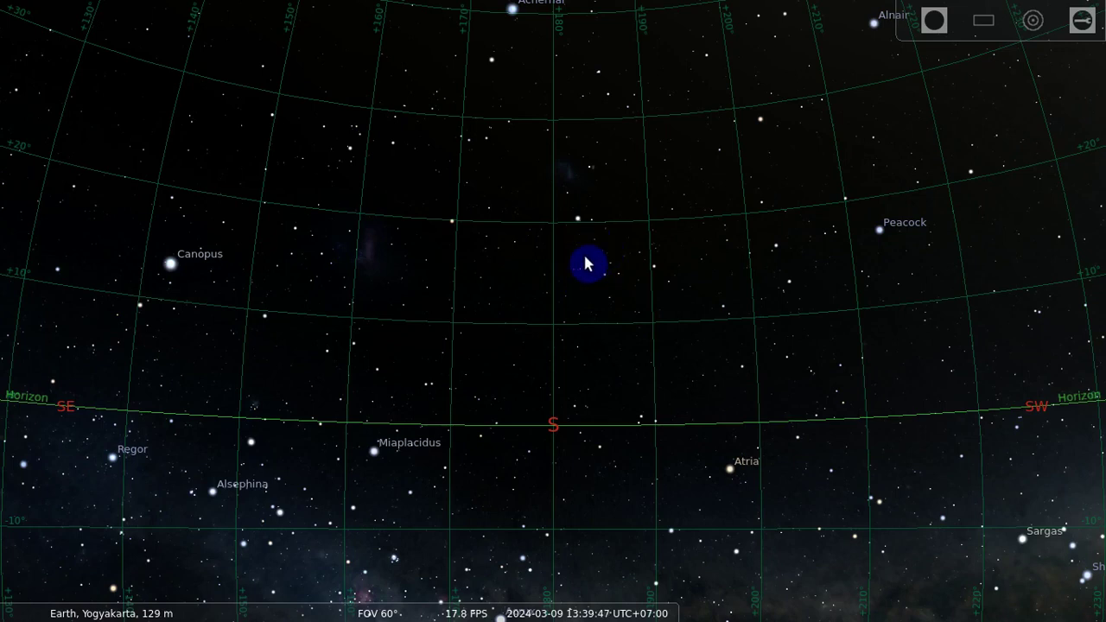
Step: Widen the field of view to about 193° to bring the Sun and Moon into view
{"action": "scroll", "coordinate": [586, 264], "scroll_direction": "down", "scroll_amount": 5}
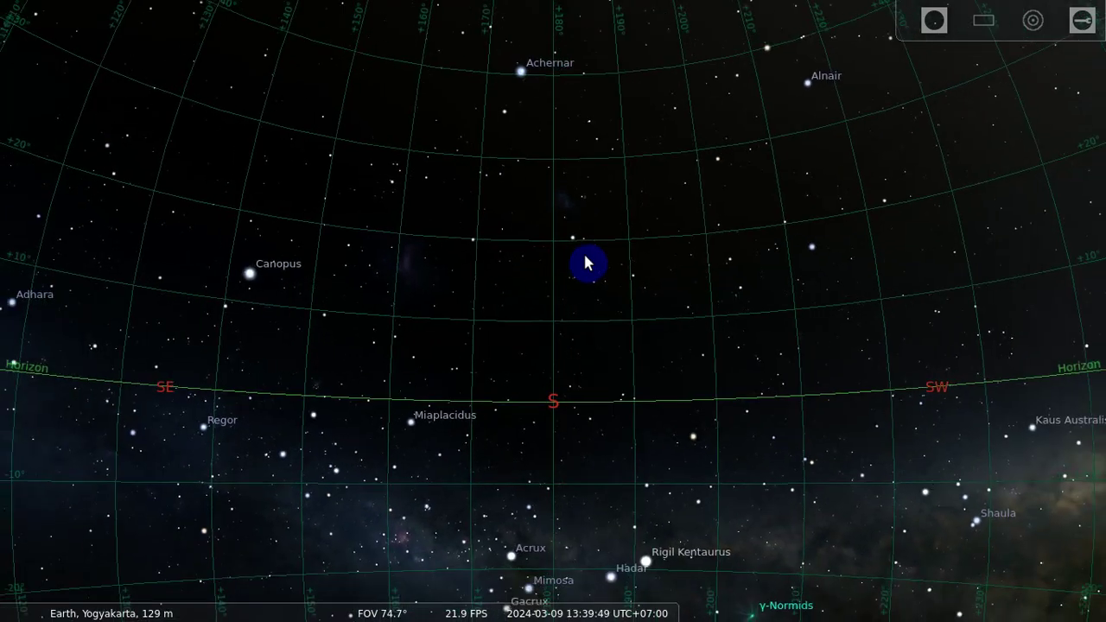
{"action": "scroll", "coordinate": [586, 264], "scroll_direction": "up", "scroll_amount": 2}
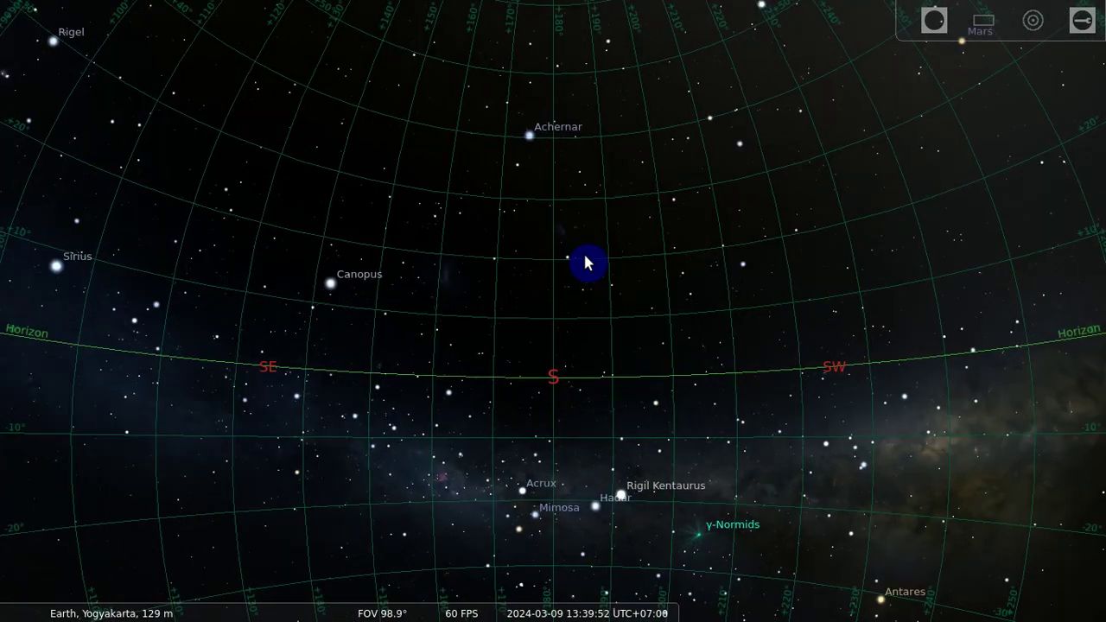
{"action": "scroll", "coordinate": [586, 263], "scroll_direction": "down", "scroll_amount": 4}
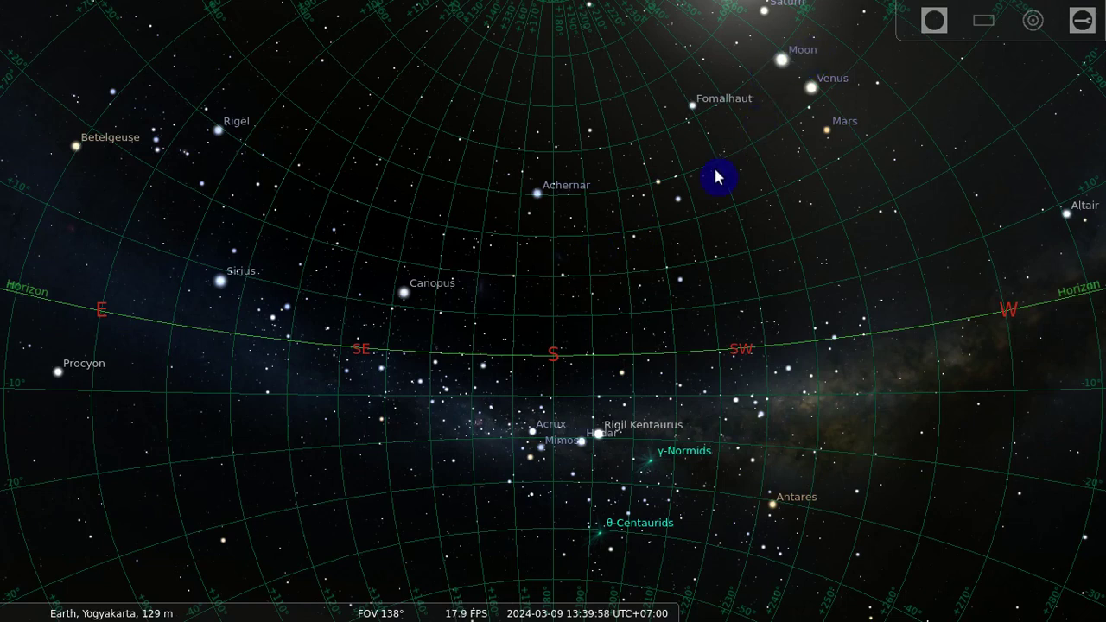
{"action": "scroll", "coordinate": [716, 177], "scroll_direction": "down", "scroll_amount": 5}
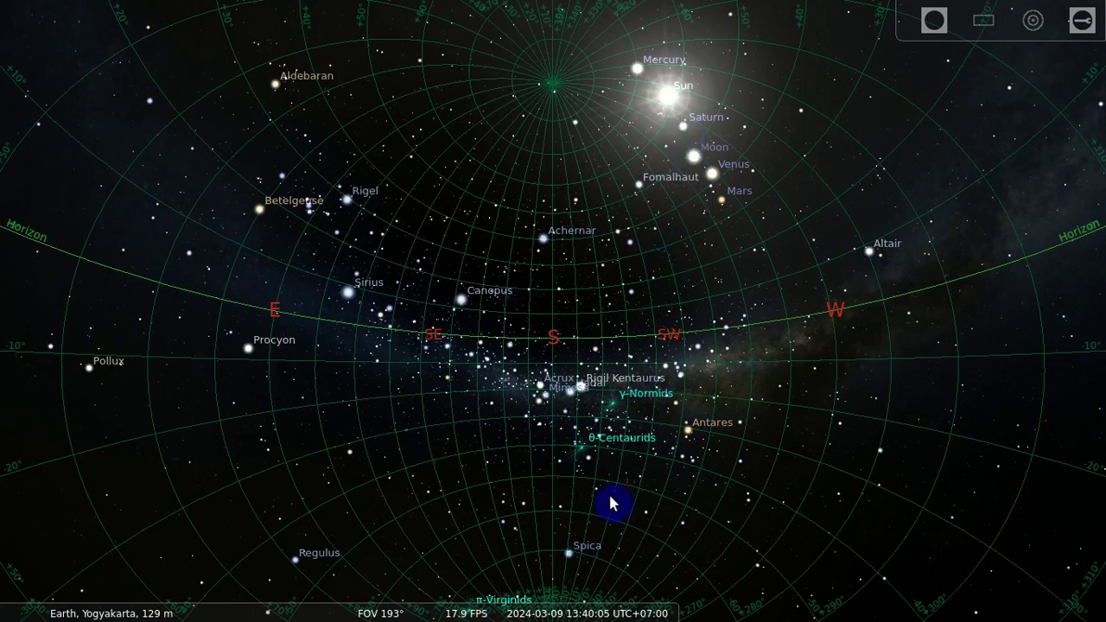
Step: Switch to Chrome and read the Ramadan 1445 H section of the Maklumat PDF and the MABIMS hilal criteria in the BRIN article
{"action": "mouse_move", "coordinate": [568, 614]}
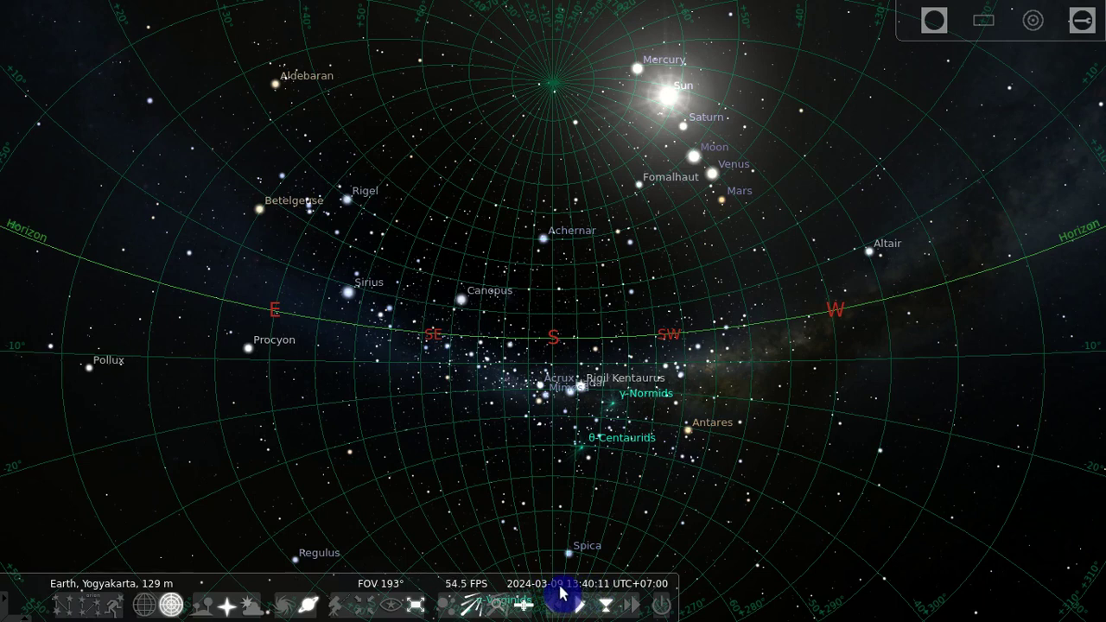
{"action": "mouse_move", "coordinate": [560, 592]}
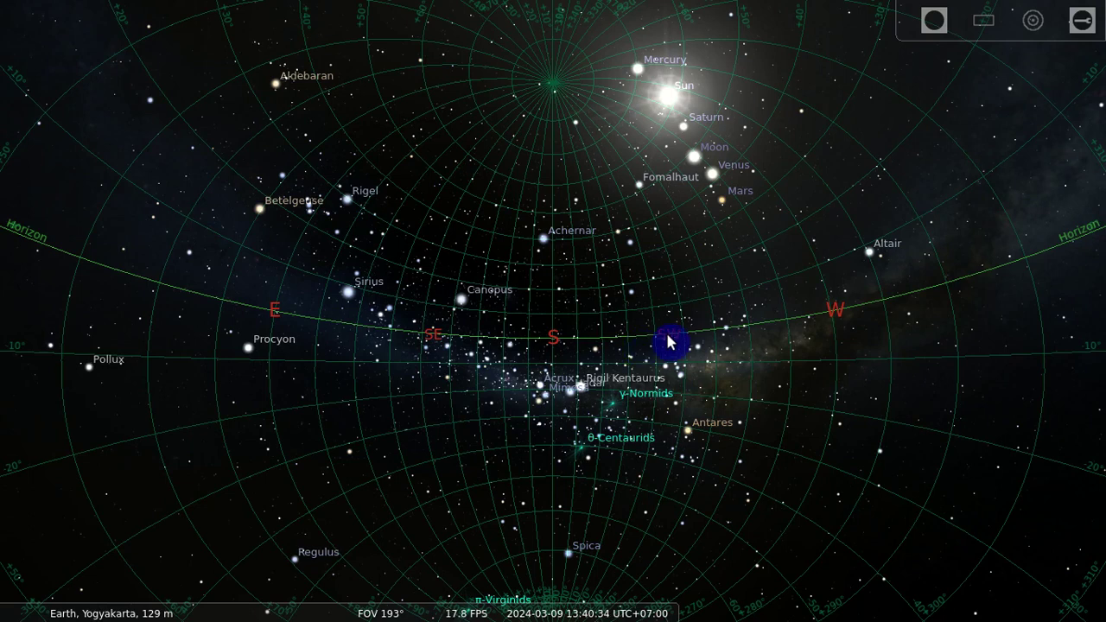
{"action": "key", "text": "alt+Tab"}
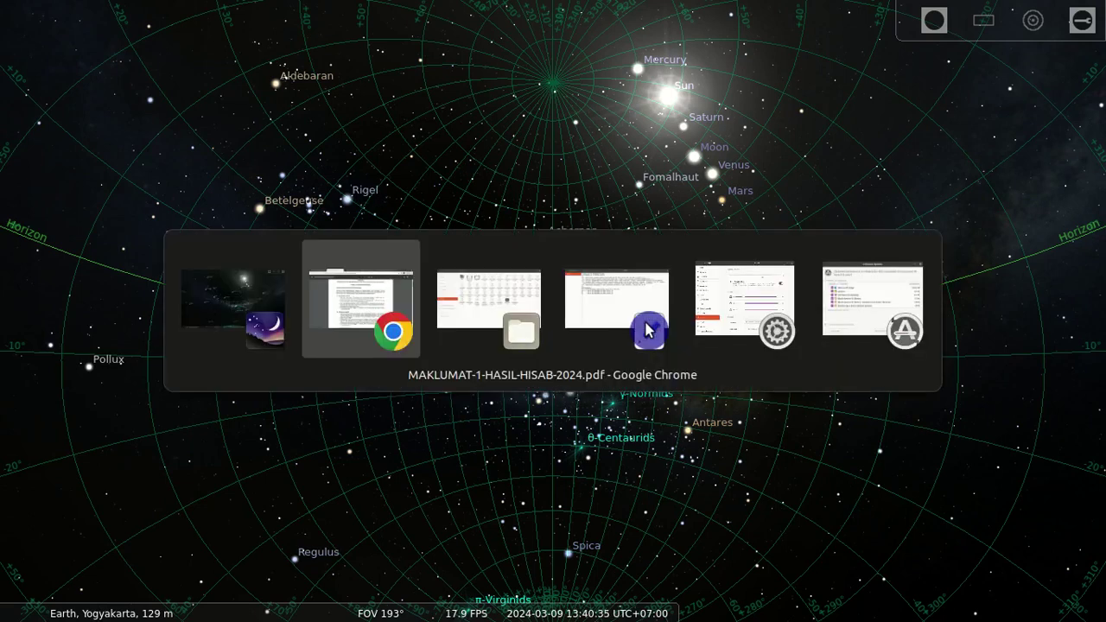
{"action": "left_click", "coordinate": [380, 301]}
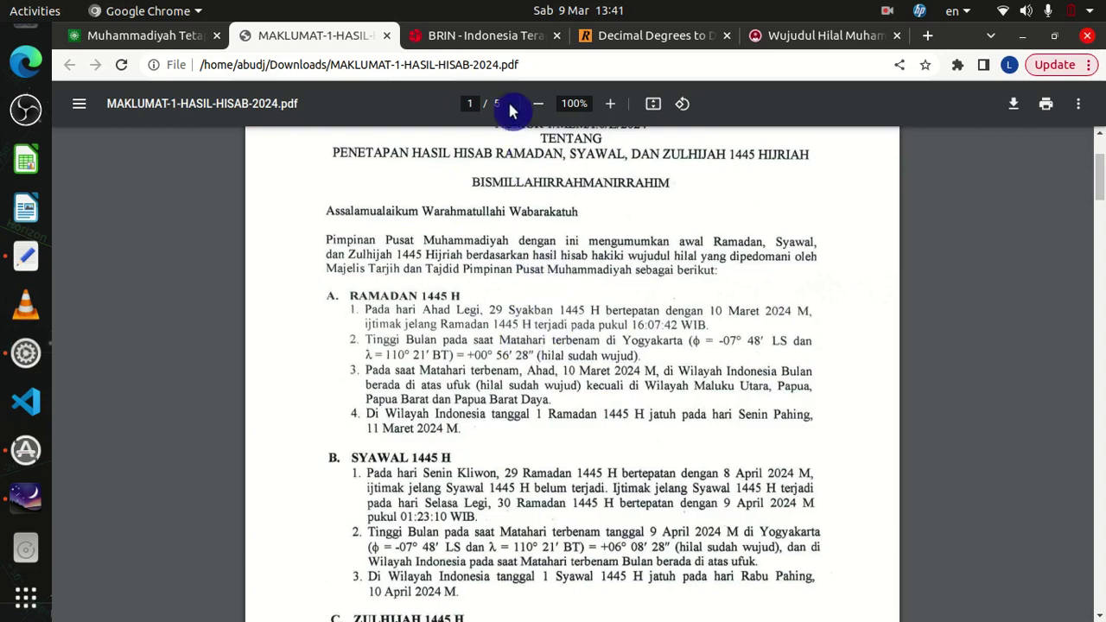
{"action": "left_click", "coordinate": [498, 44]}
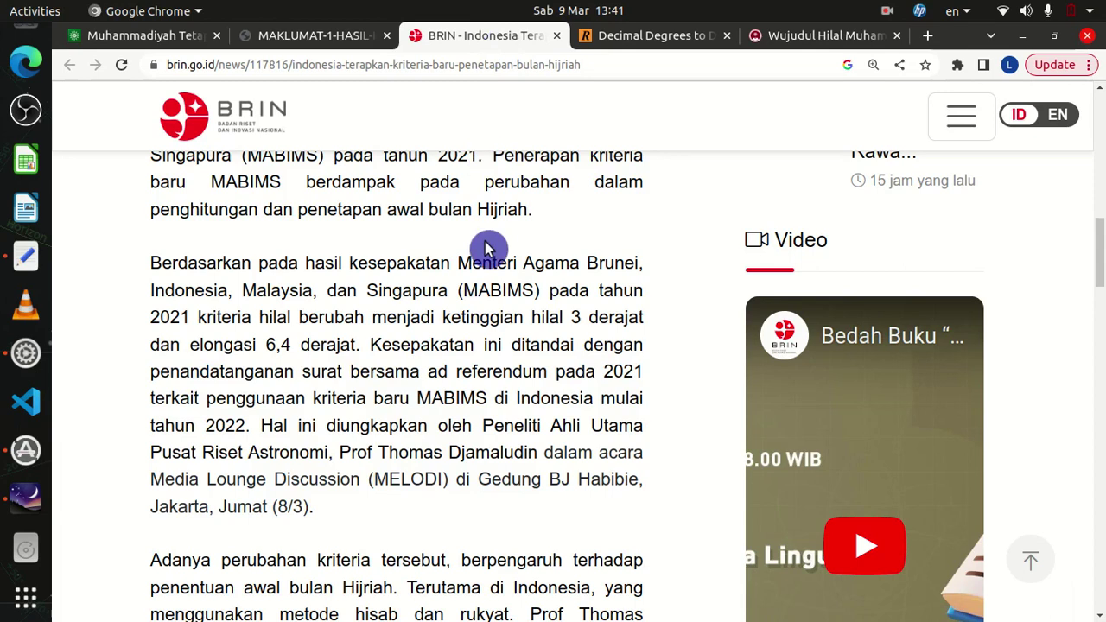
{"action": "scroll", "coordinate": [429, 264], "scroll_direction": "up", "scroll_amount": 1}
{"action": "scroll", "coordinate": [424, 279], "scroll_direction": "down", "scroll_amount": 1}
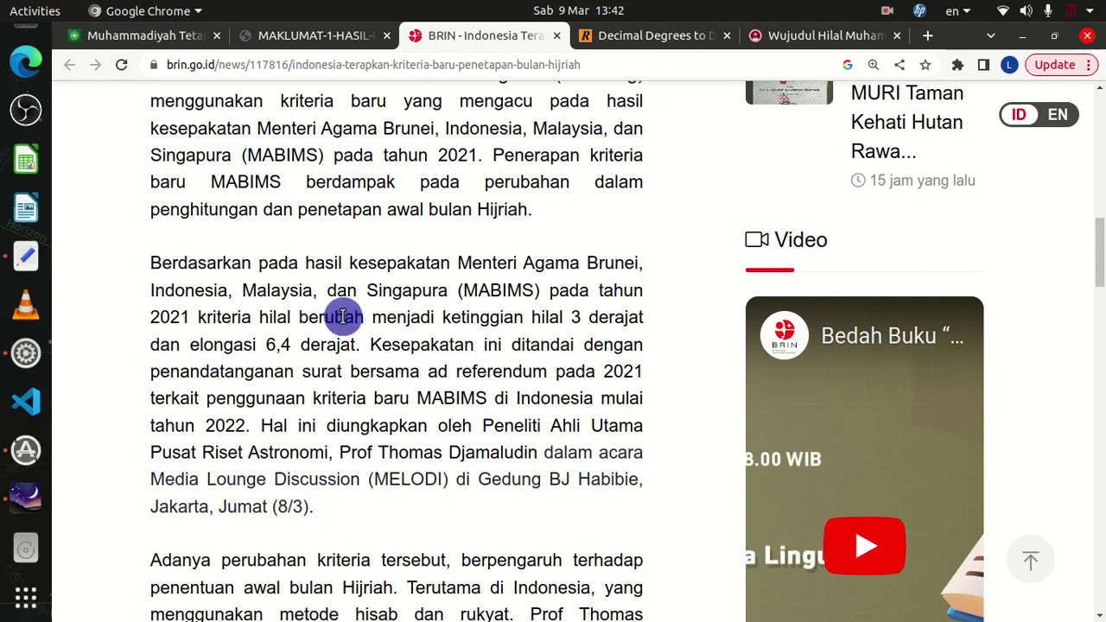
{"action": "left_click", "coordinate": [329, 35]}
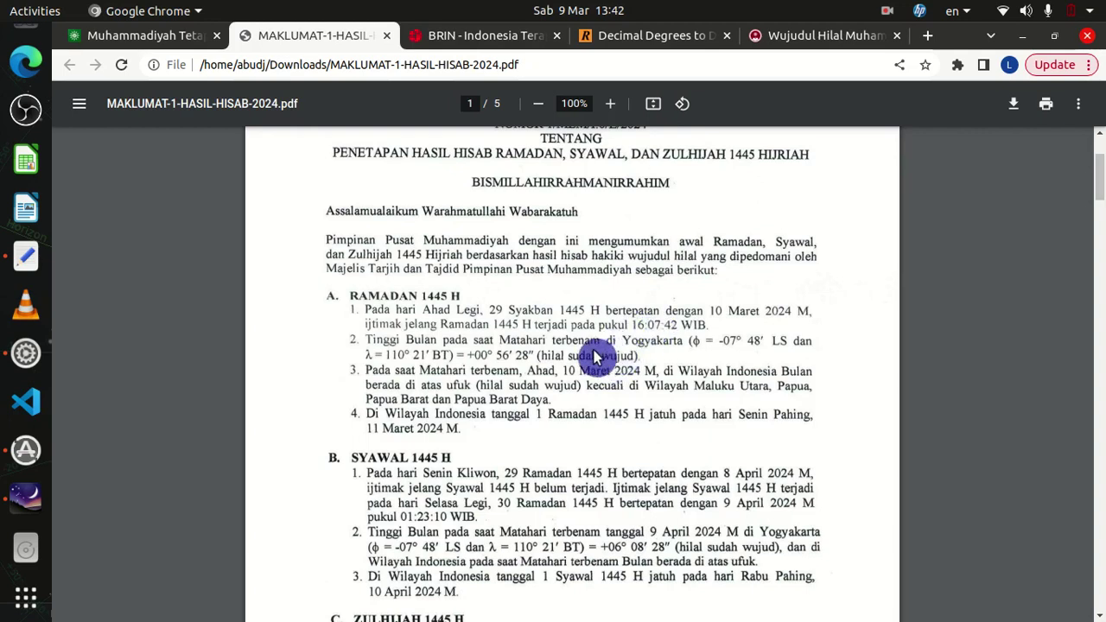
Step: Return to Stellarium and set the simulated date to 10 March 2024 and the hour to 16
{"action": "left_click", "coordinate": [26, 499]}
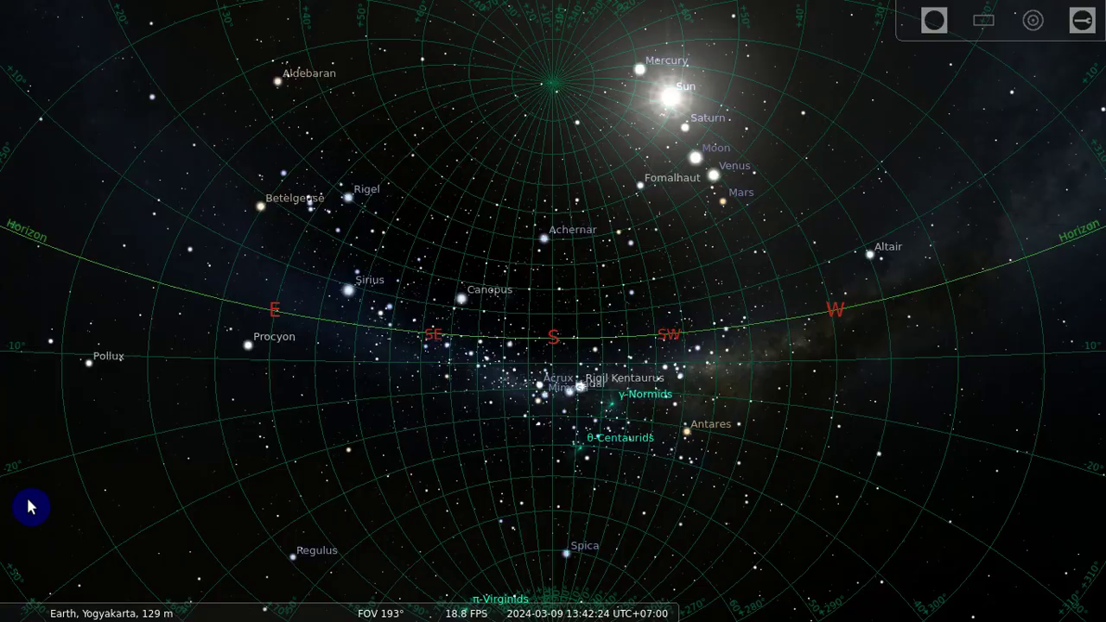
{"action": "mouse_move", "coordinate": [553, 605]}
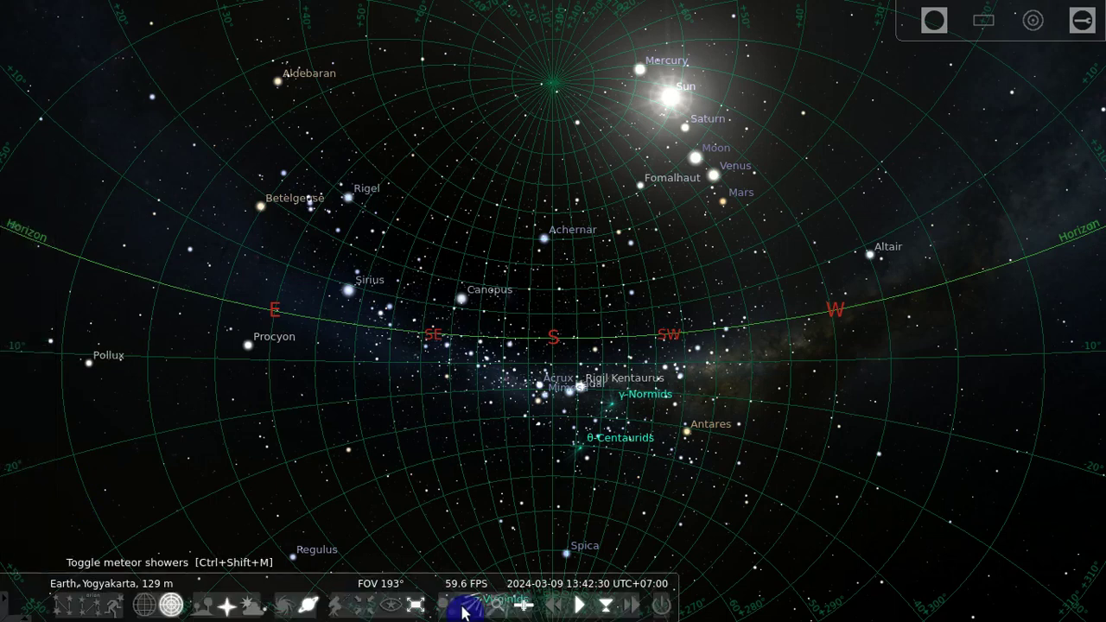
{"action": "mouse_move", "coordinate": [26, 389]}
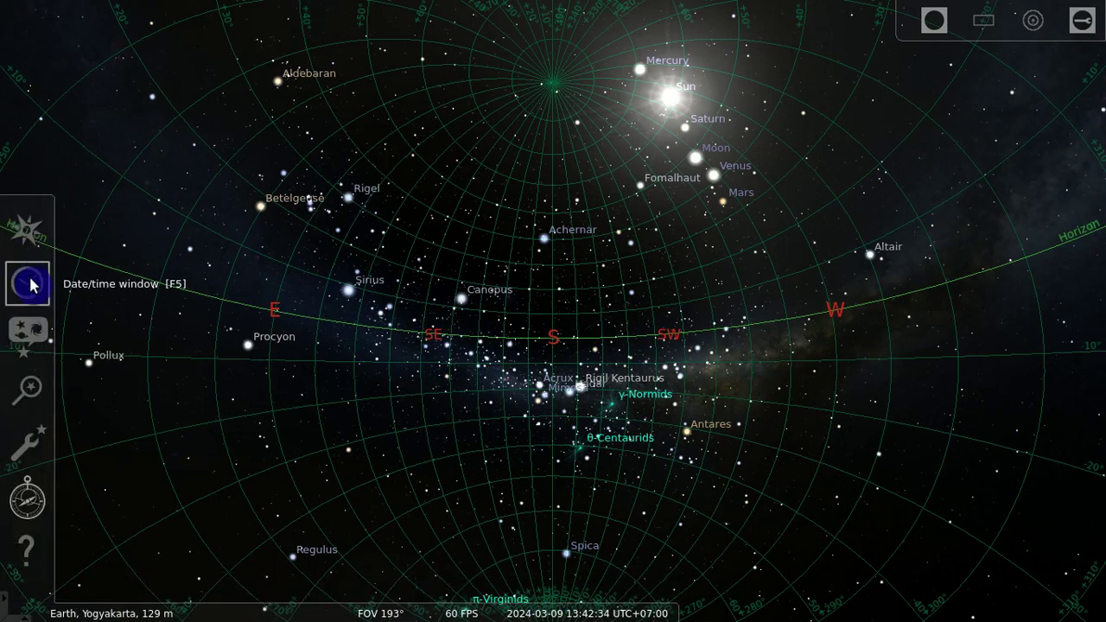
{"action": "left_click", "coordinate": [28, 293]}
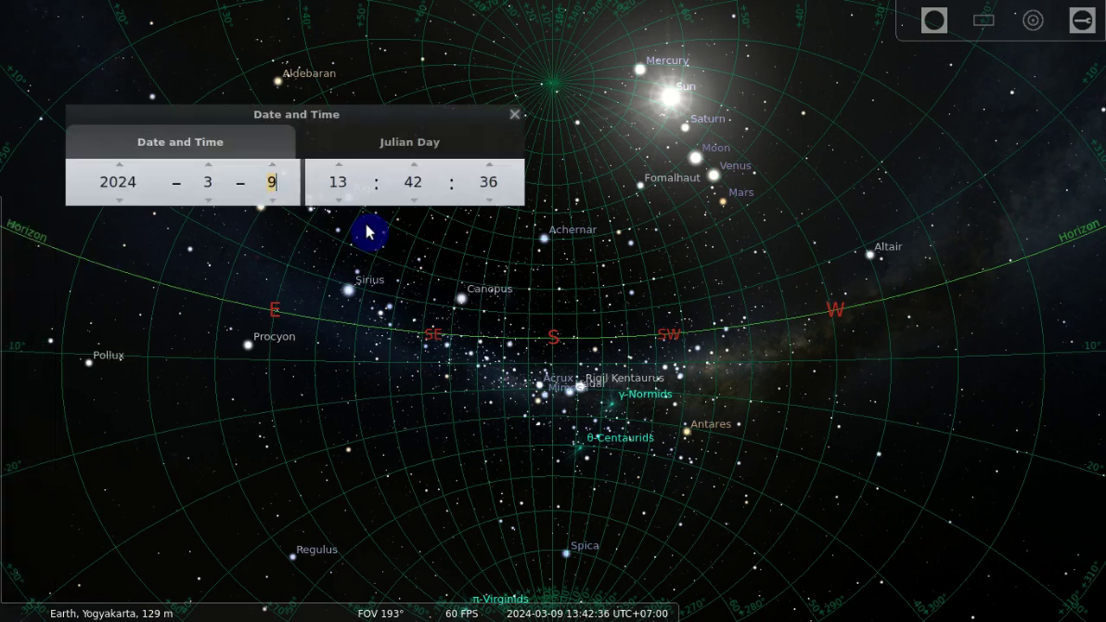
{"action": "left_click", "coordinate": [274, 176]}
{"action": "left_click", "coordinate": [274, 167]}
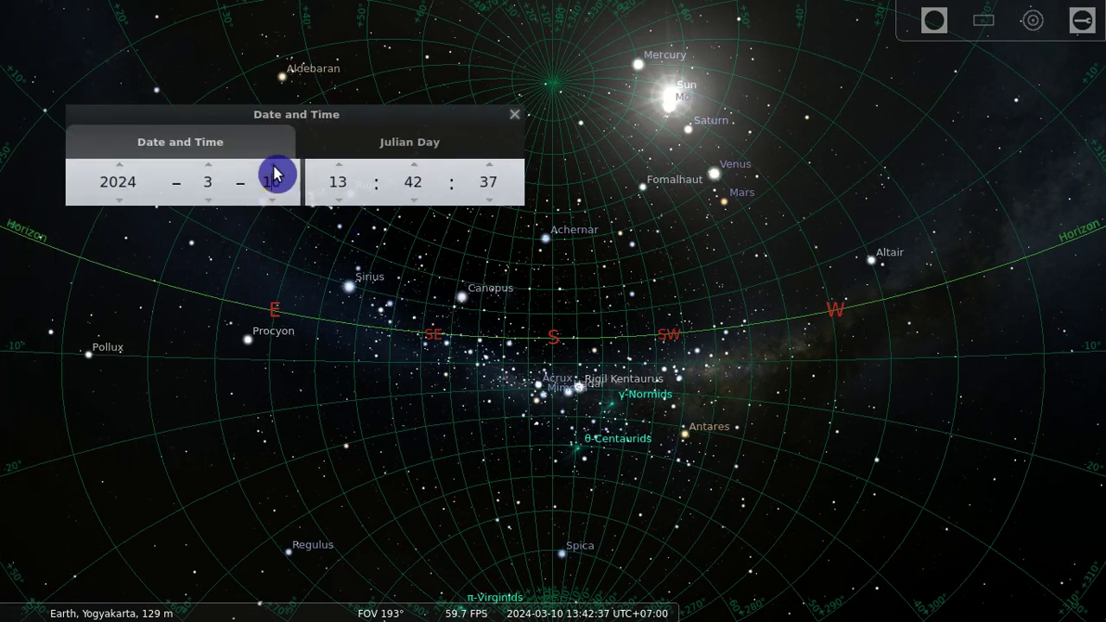
{"action": "left_click", "coordinate": [340, 172]}
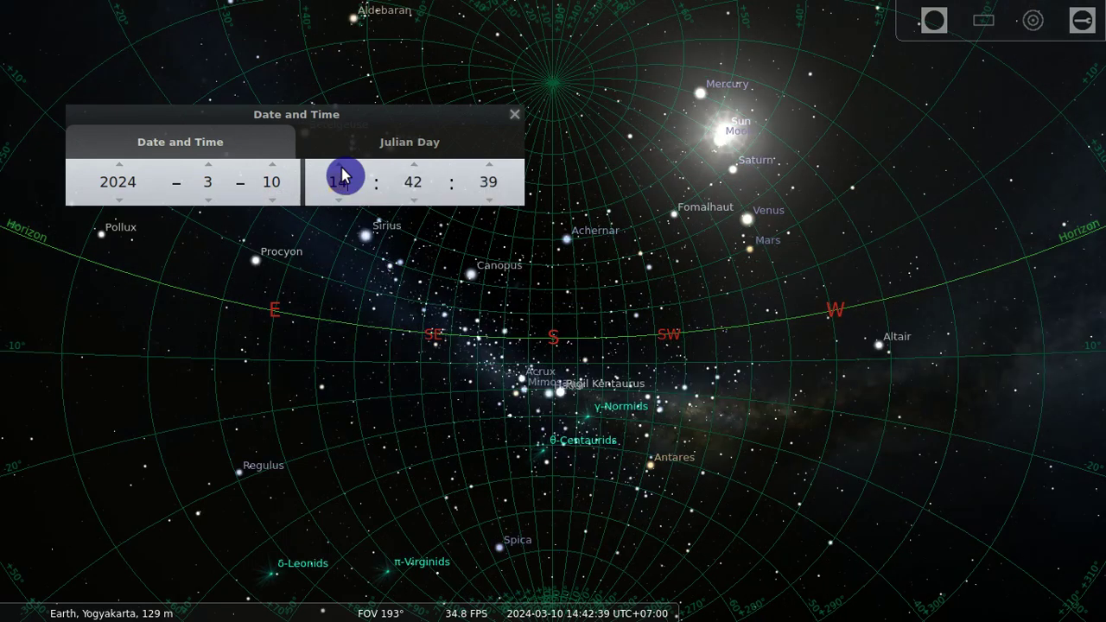
{"action": "left_click", "coordinate": [337, 175]}
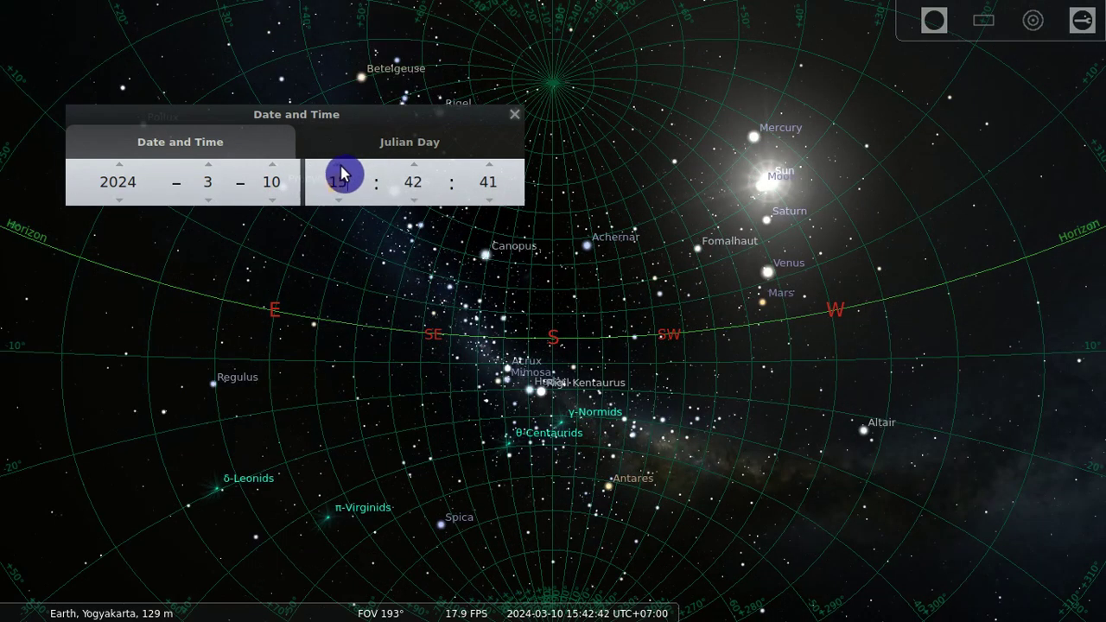
{"action": "left_click", "coordinate": [342, 173]}
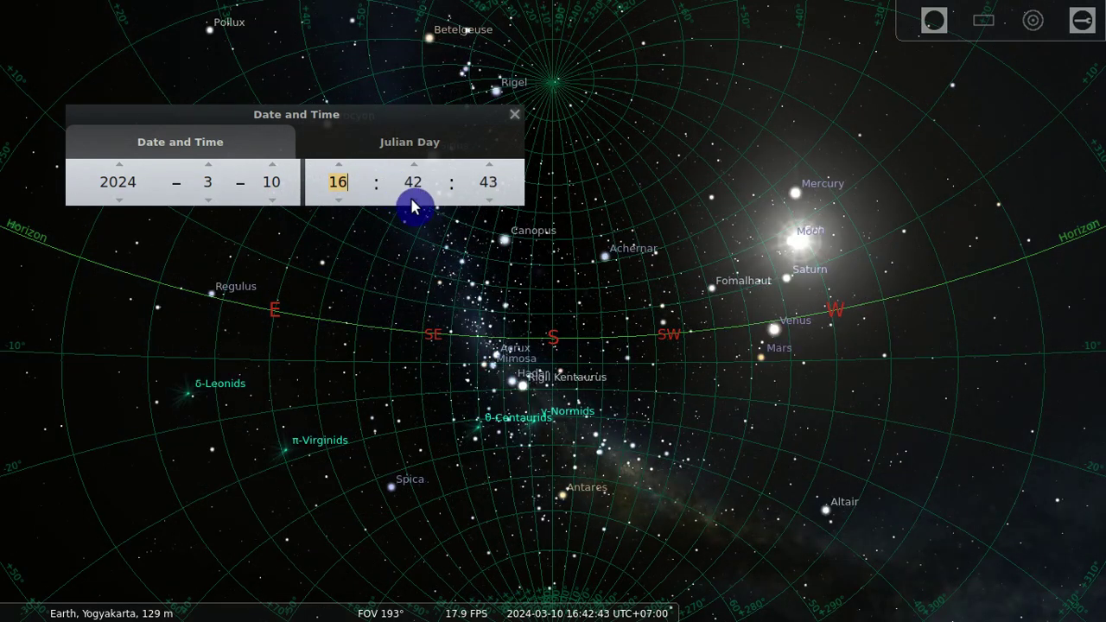
Step: Lower the minutes so the simulated time is about 16:08
{"action": "scroll", "coordinate": [413, 202], "scroll_direction": "down", "scroll_amount": 6}
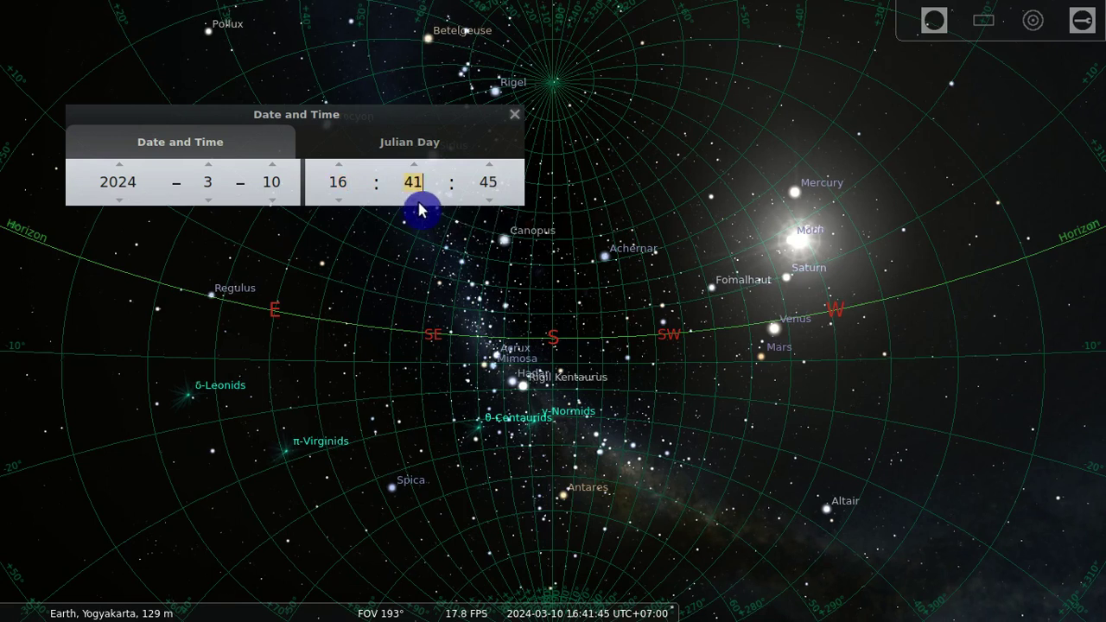
{"action": "scroll", "coordinate": [415, 202], "scroll_direction": "down", "scroll_amount": 2}
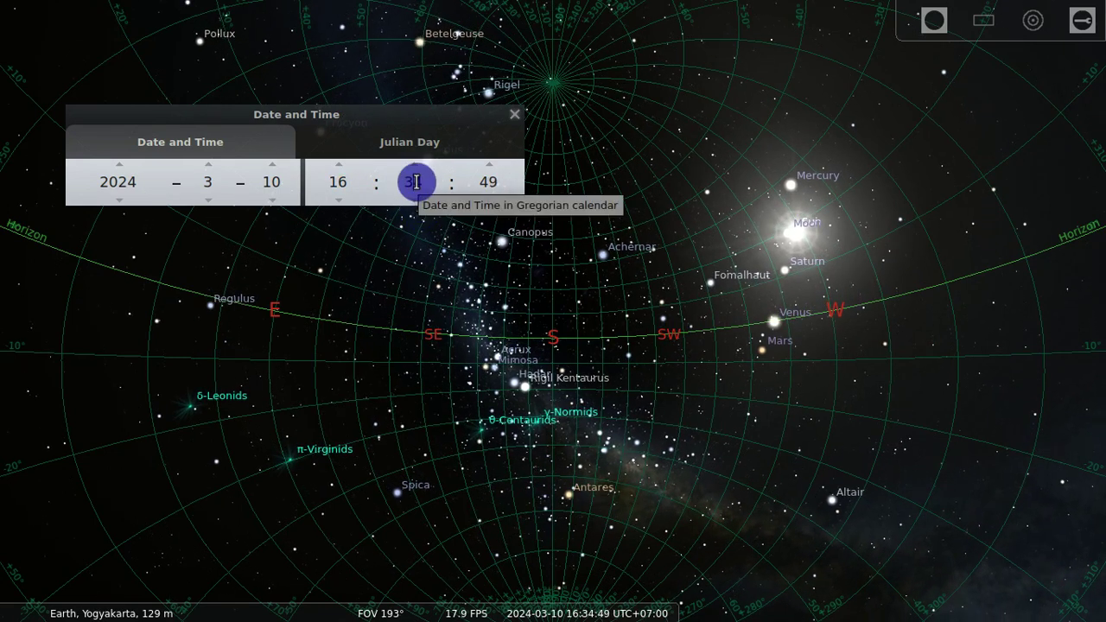
{"action": "left_click", "coordinate": [415, 182]}
{"action": "key", "text": "BackSpace"}
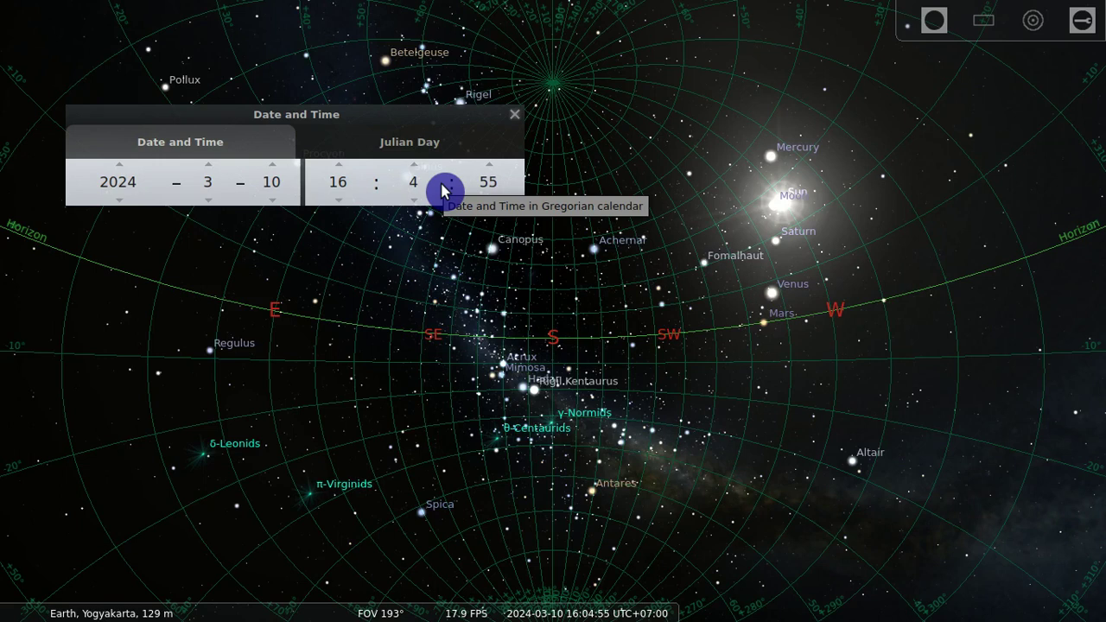
{"action": "left_click", "coordinate": [418, 164]}
{"action": "left_click", "coordinate": [419, 164]}
{"action": "left_click", "coordinate": [418, 164]}
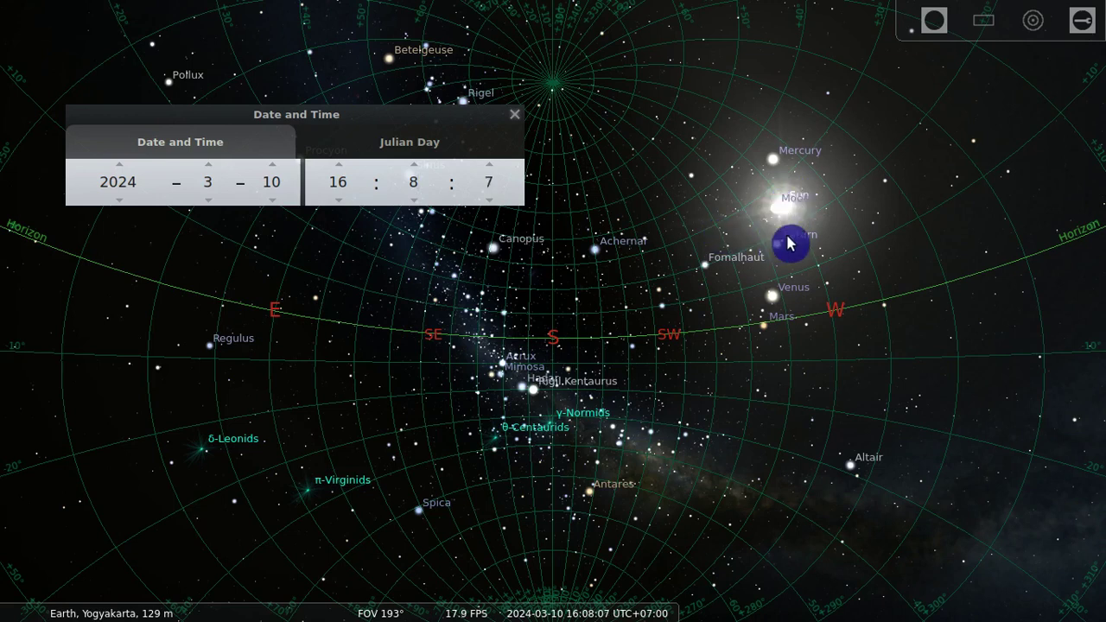
Step: Centre the Sun and Moon and zoom in to a field of view of about 4.93°
{"action": "scroll", "coordinate": [778, 238], "scroll_direction": "up", "scroll_amount": 3}
{"action": "left_click_drag", "start_coordinate": [821, 195], "coordinate": [489, 254]}
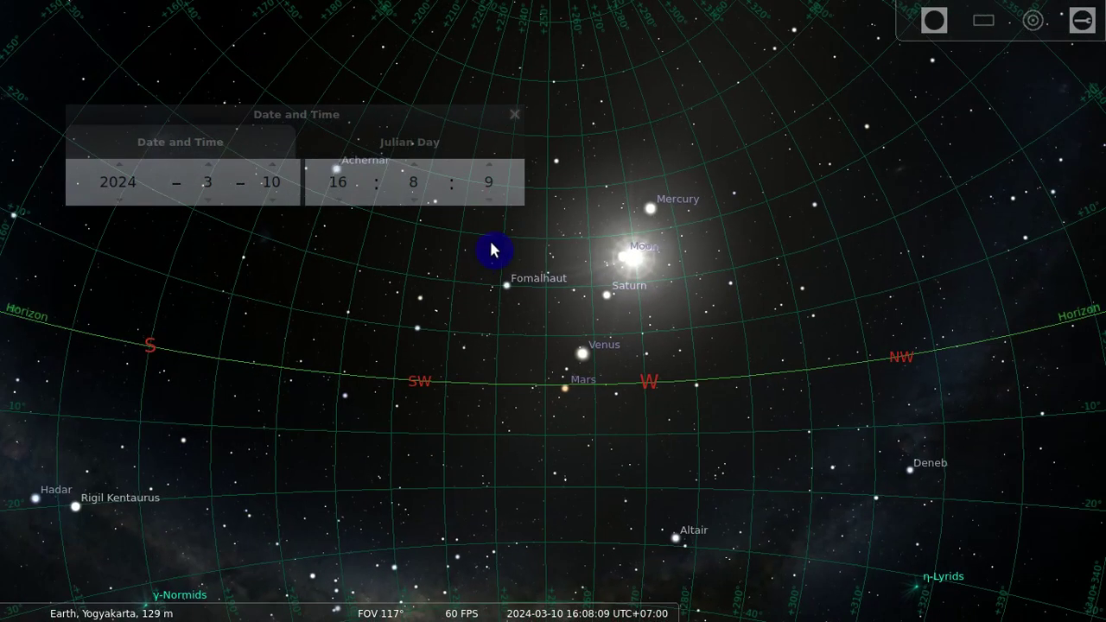
{"action": "scroll", "coordinate": [638, 243], "scroll_direction": "up", "scroll_amount": 3}
{"action": "left_click_drag", "start_coordinate": [706, 236], "coordinate": [570, 269]}
{"action": "scroll", "coordinate": [561, 254], "scroll_direction": "up", "scroll_amount": 3}
{"action": "scroll", "coordinate": [584, 193], "scroll_direction": "up", "scroll_amount": 3}
{"action": "left_click_drag", "start_coordinate": [565, 215], "coordinate": [578, 335]}
{"action": "scroll", "coordinate": [588, 272], "scroll_direction": "up", "scroll_amount": 3}
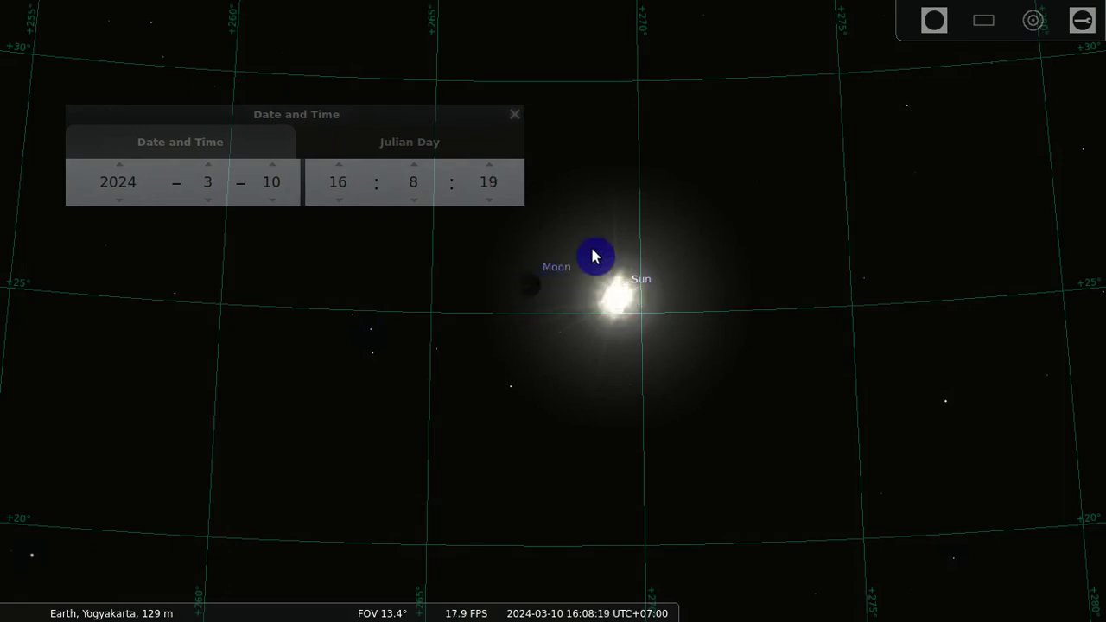
{"action": "scroll", "coordinate": [593, 264], "scroll_direction": "up", "scroll_amount": 4}
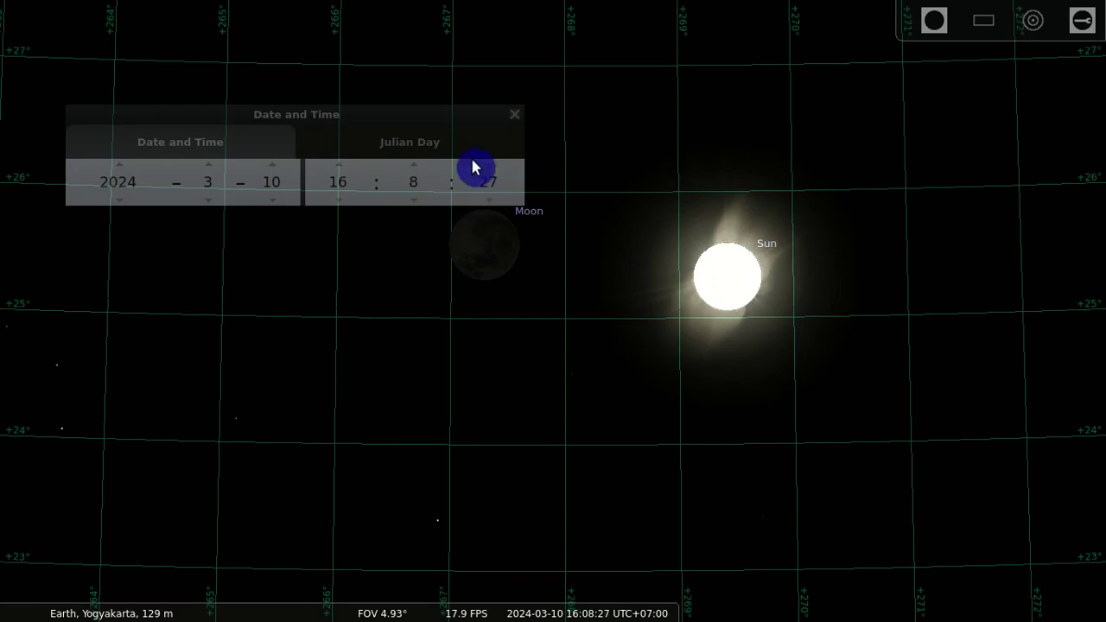
Step: Step the simulated time back to 16:07:00
{"action": "left_click", "coordinate": [417, 200]}
{"action": "left_click", "coordinate": [487, 203]}
{"action": "left_click", "coordinate": [487, 202]}
{"action": "left_click", "coordinate": [488, 202]}
{"action": "left_click", "coordinate": [488, 202]}
{"action": "left_click", "coordinate": [487, 203]}
{"action": "left_click", "coordinate": [487, 202]}
{"action": "left_click", "coordinate": [488, 202]}
{"action": "left_click", "coordinate": [488, 202]}
{"action": "left_click", "coordinate": [488, 203]}
{"action": "left_click", "coordinate": [488, 203]}
{"action": "left_click", "coordinate": [487, 202]}
{"action": "left_click", "coordinate": [487, 202]}
{"action": "left_click", "coordinate": [487, 202]}
{"action": "left_click", "coordinate": [487, 202]}
{"action": "left_click", "coordinate": [487, 202]}
{"action": "left_click", "coordinate": [487, 202]}
{"action": "left_click", "coordinate": [488, 202]}
{"action": "left_click", "coordinate": [487, 202]}
{"action": "left_click", "coordinate": [487, 202]}
{"action": "left_click", "coordinate": [488, 202]}
{"action": "left_click", "coordinate": [487, 202]}
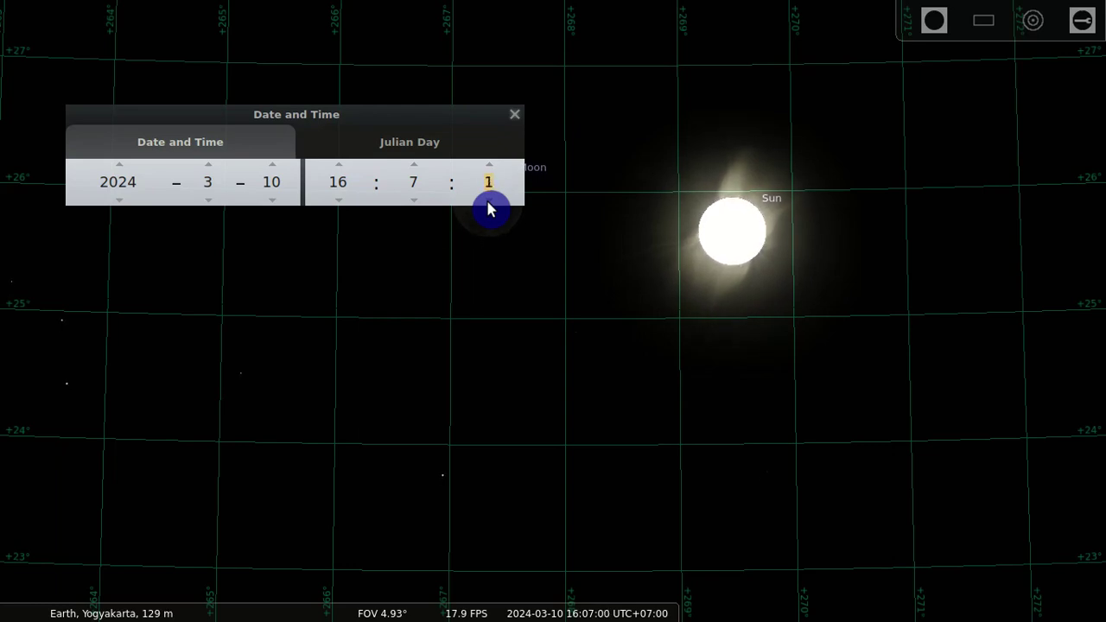
Step: Pause the time flow at 16:07:00 and move the Date and Time window clear of the Moon
{"action": "left_click", "coordinate": [579, 610]}
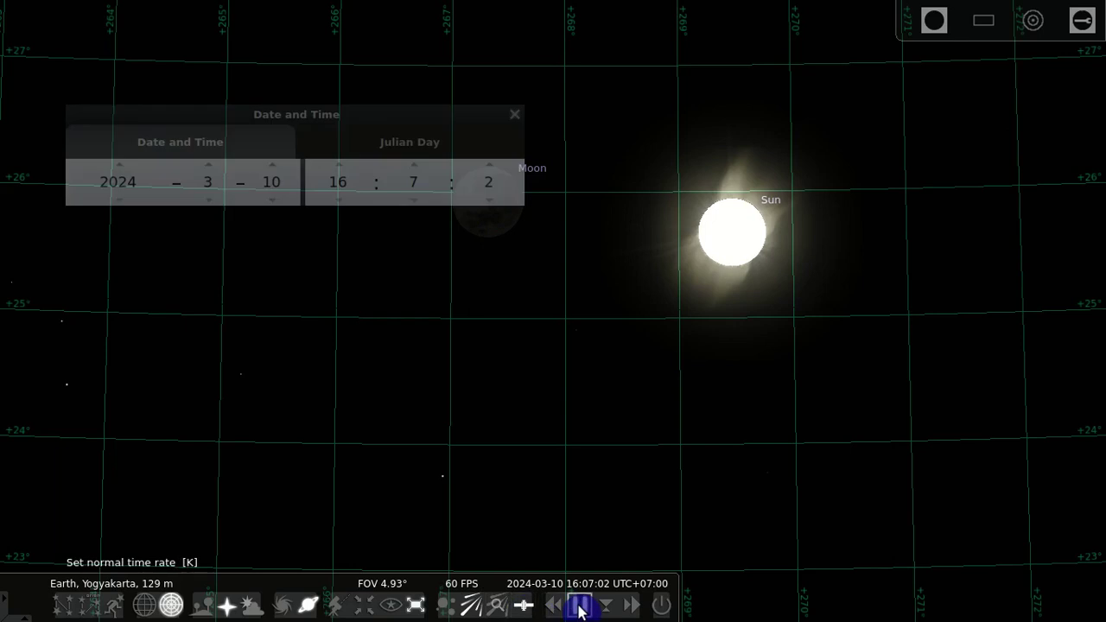
{"action": "left_click", "coordinate": [494, 203]}
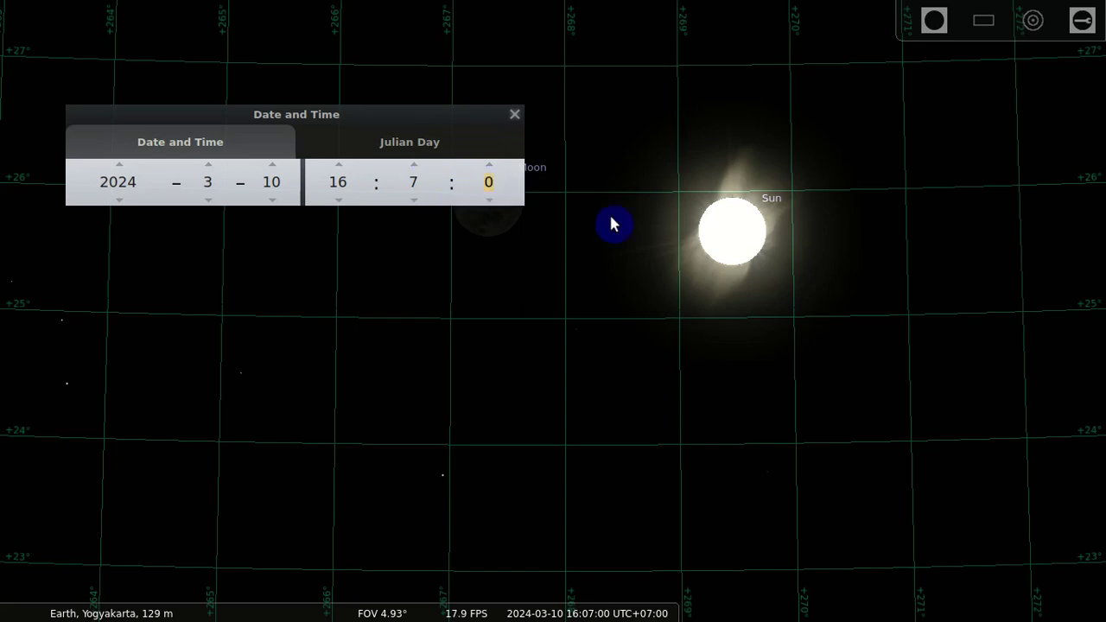
{"action": "left_click_drag", "start_coordinate": [411, 119], "coordinate": [370, 77]}
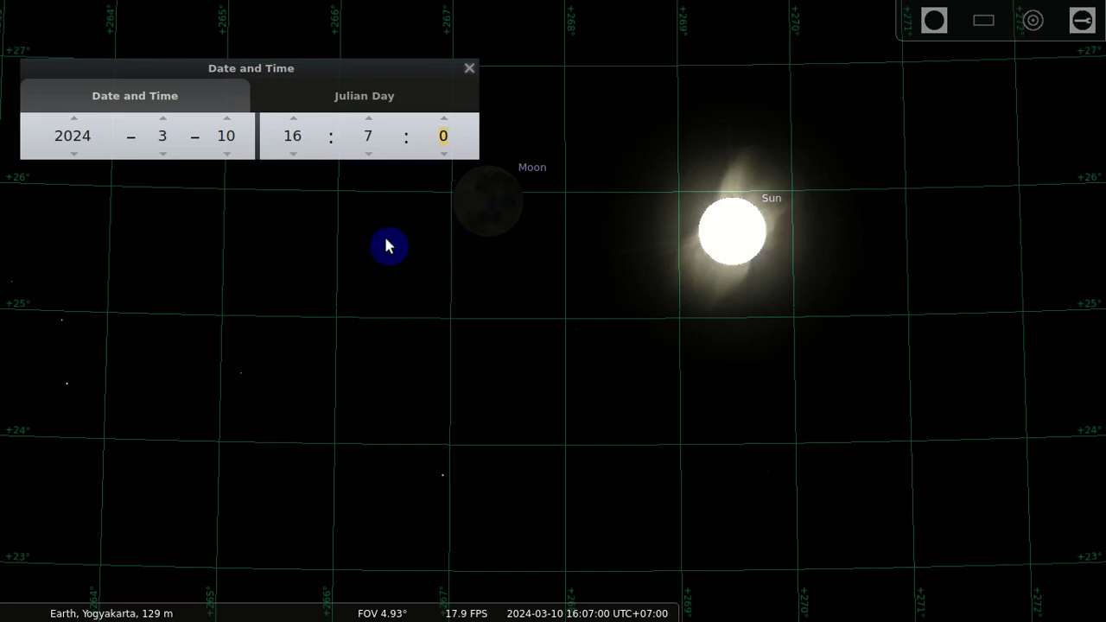
Step: Advance the time minute by minute to 16:15 and compare the heights of the Sun and Moon
{"action": "left_click", "coordinate": [369, 129]}
{"action": "left_click", "coordinate": [369, 129]}
{"action": "left_click", "coordinate": [369, 129]}
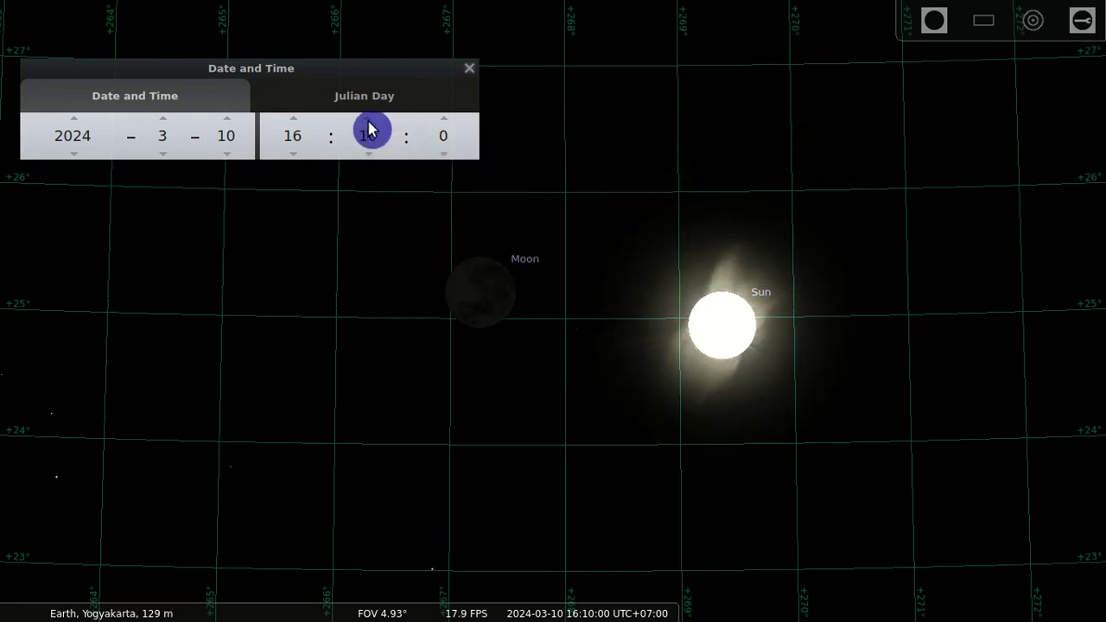
{"action": "left_click", "coordinate": [369, 129]}
{"action": "left_click", "coordinate": [369, 129]}
{"action": "left_click", "coordinate": [369, 129]}
{"action": "left_click", "coordinate": [369, 128]}
{"action": "left_click", "coordinate": [369, 129]}
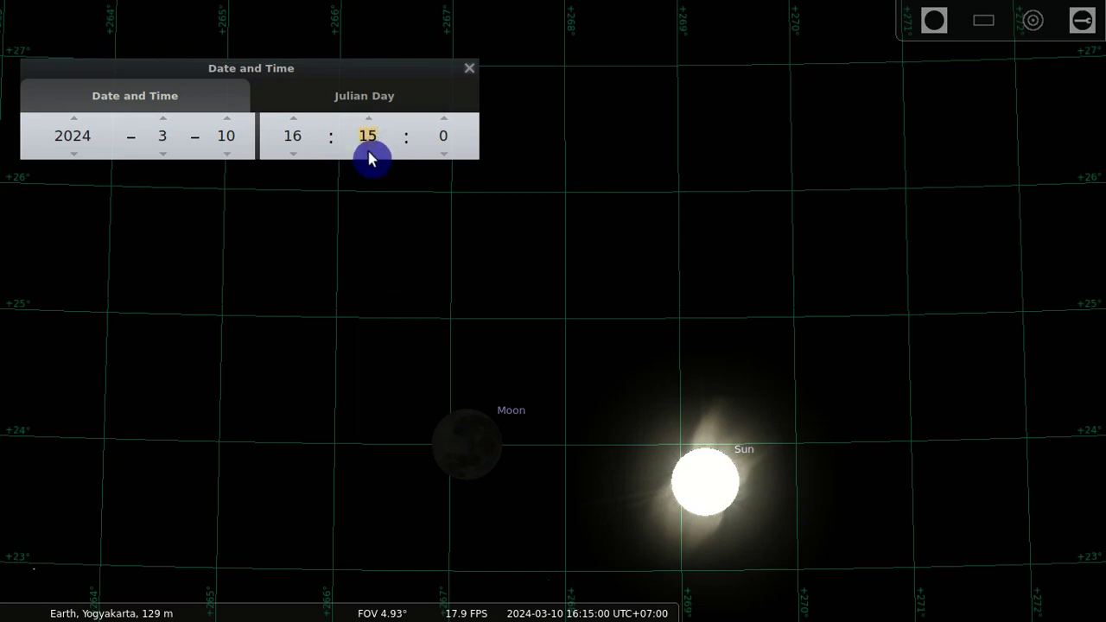
Step: Wind the time back to 16:00 and compare the Sun and Moon's altitudes on the grid
{"action": "scroll", "coordinate": [368, 157], "scroll_direction": "down", "scroll_amount": 9}
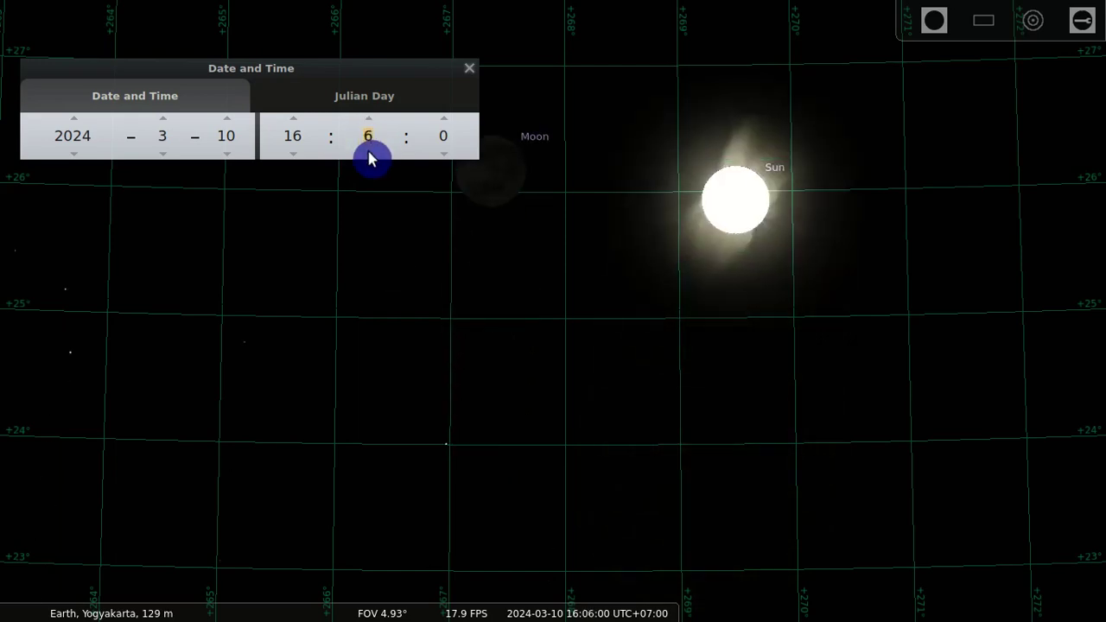
{"action": "scroll", "coordinate": [370, 157], "scroll_direction": "down", "scroll_amount": 6}
{"action": "scroll", "coordinate": [601, 212], "scroll_direction": "up", "scroll_amount": 2}
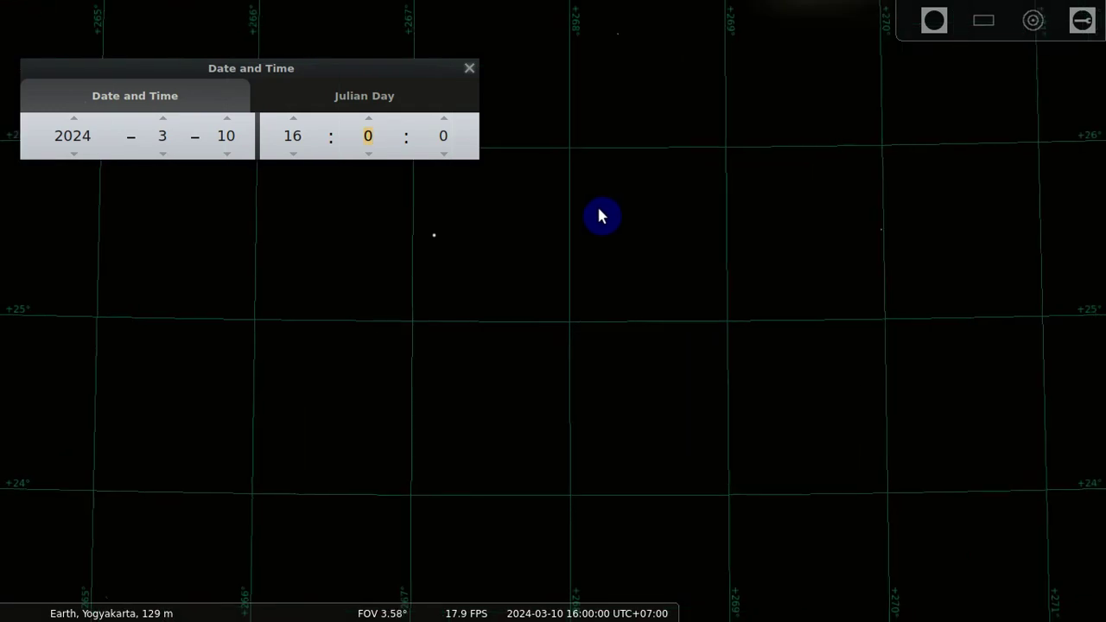
{"action": "scroll", "coordinate": [600, 216], "scroll_direction": "down", "scroll_amount": 3}
{"action": "left_click_drag", "start_coordinate": [597, 215], "coordinate": [584, 309]}
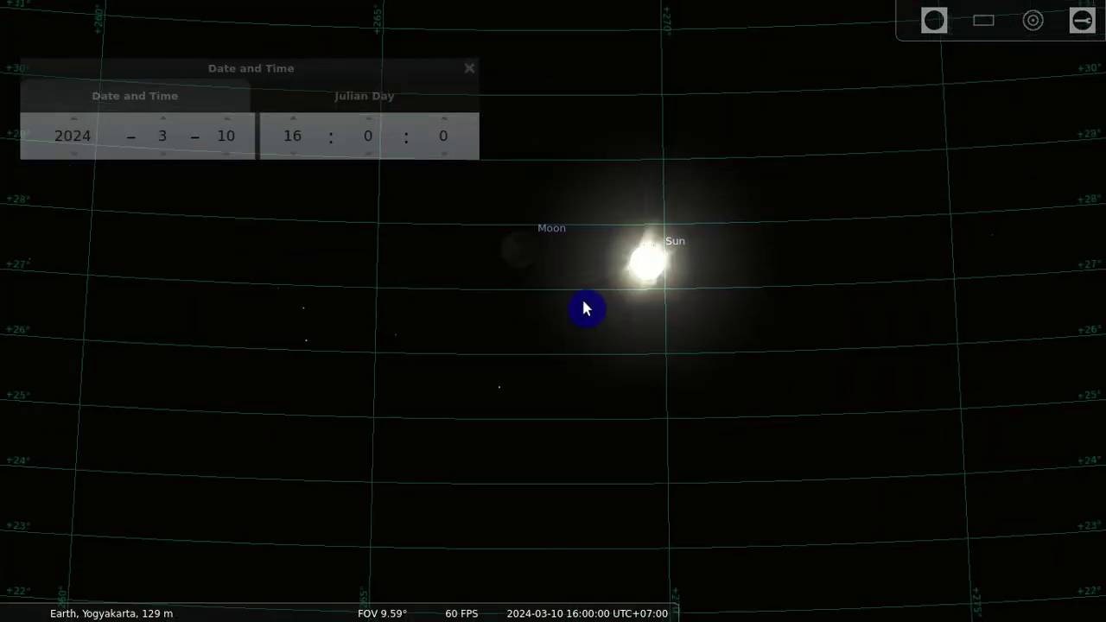
Step: Wind the time back to 15:52 and compare the Sun and Moon's altitudes up close
{"action": "scroll", "coordinate": [375, 163], "scroll_direction": "down", "scroll_amount": 4}
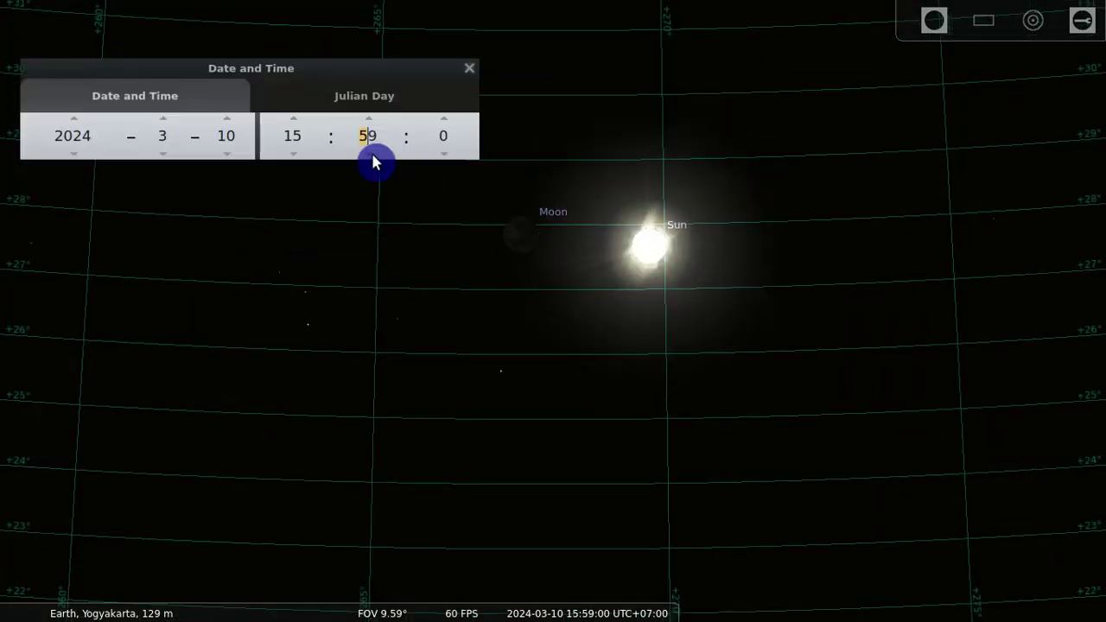
{"action": "scroll", "coordinate": [374, 163], "scroll_direction": "down", "scroll_amount": 4}
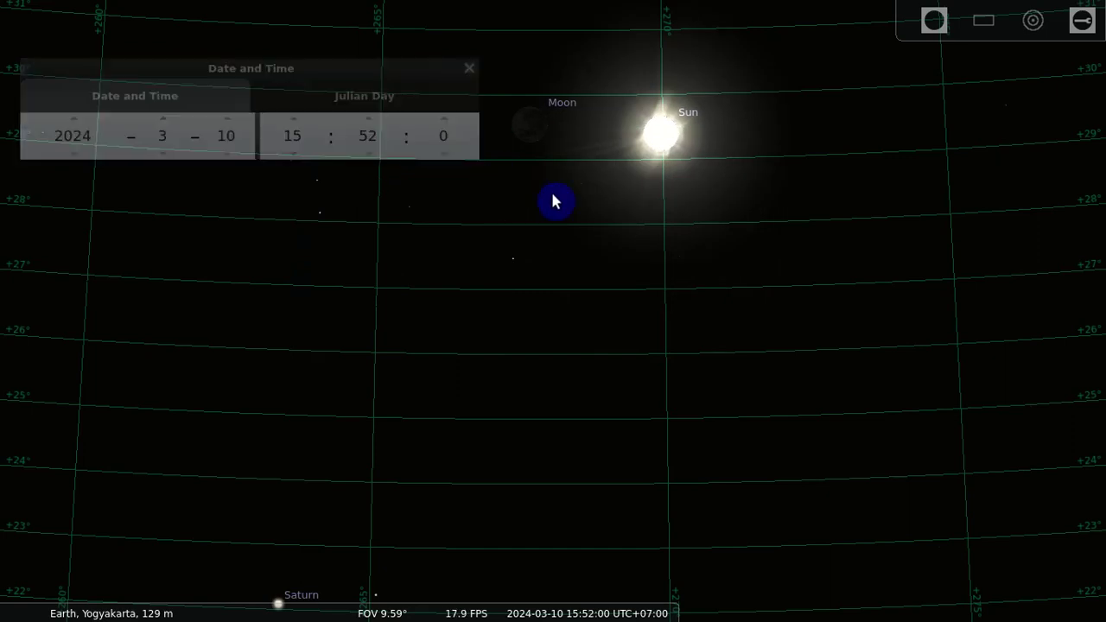
{"action": "left_click_drag", "start_coordinate": [553, 198], "coordinate": [542, 333]}
{"action": "scroll", "coordinate": [585, 250], "scroll_direction": "up", "scroll_amount": 5}
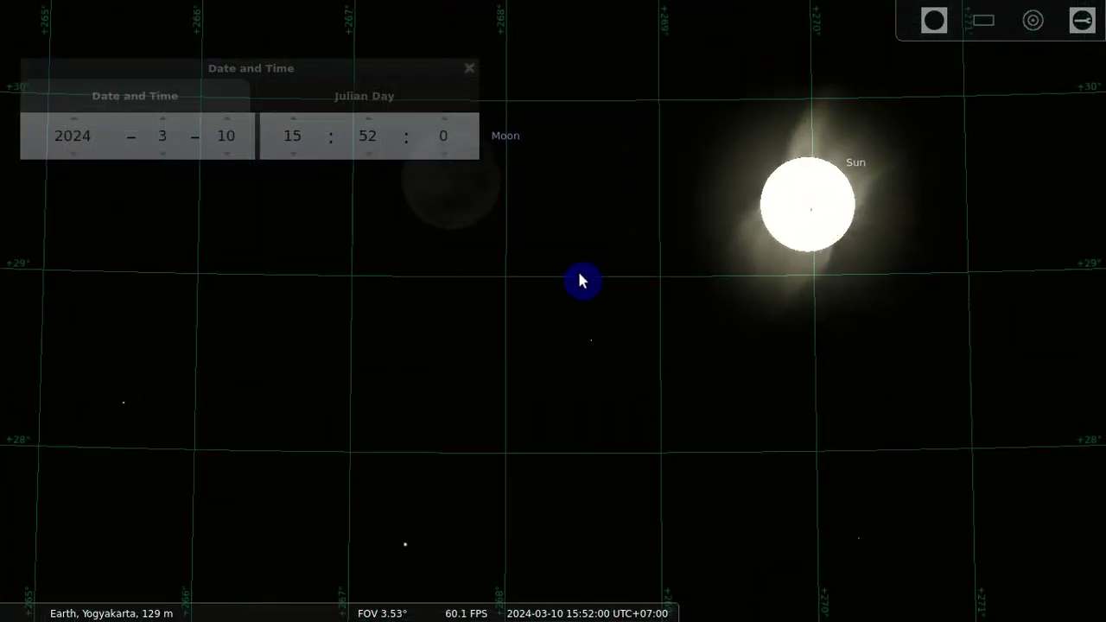
{"action": "left_click_drag", "start_coordinate": [585, 242], "coordinate": [579, 348]}
Step: Wind the time back to 15:39 and compare the Sun and Moon's altitudes against the grid lines
{"action": "scroll", "coordinate": [366, 159], "scroll_direction": "down", "scroll_amount": 4}
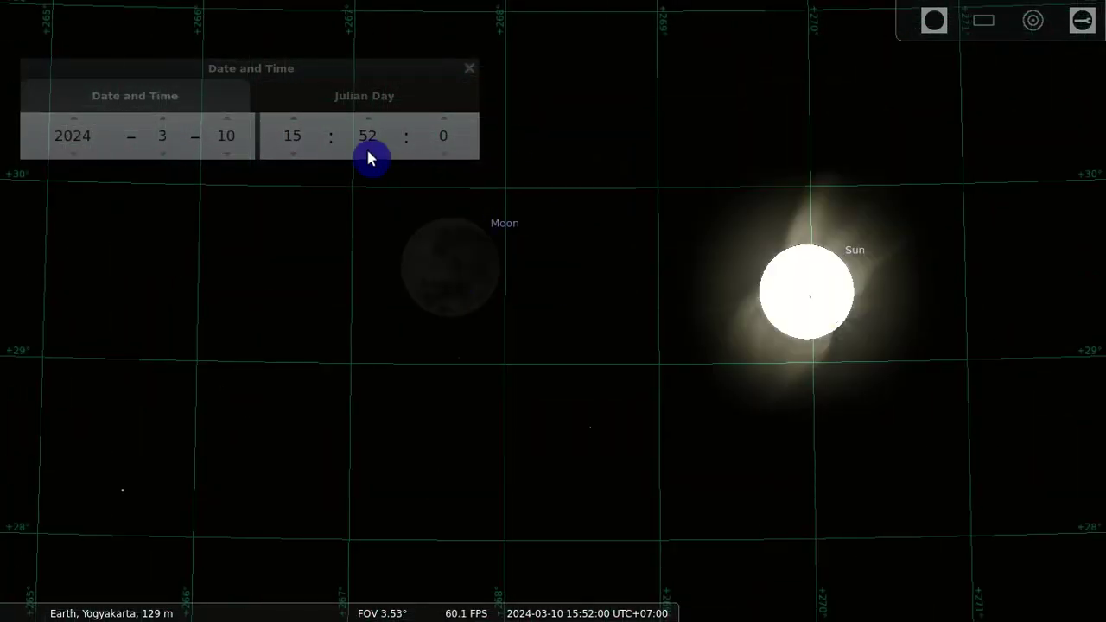
{"action": "left_click_drag", "start_coordinate": [588, 188], "coordinate": [578, 368]}
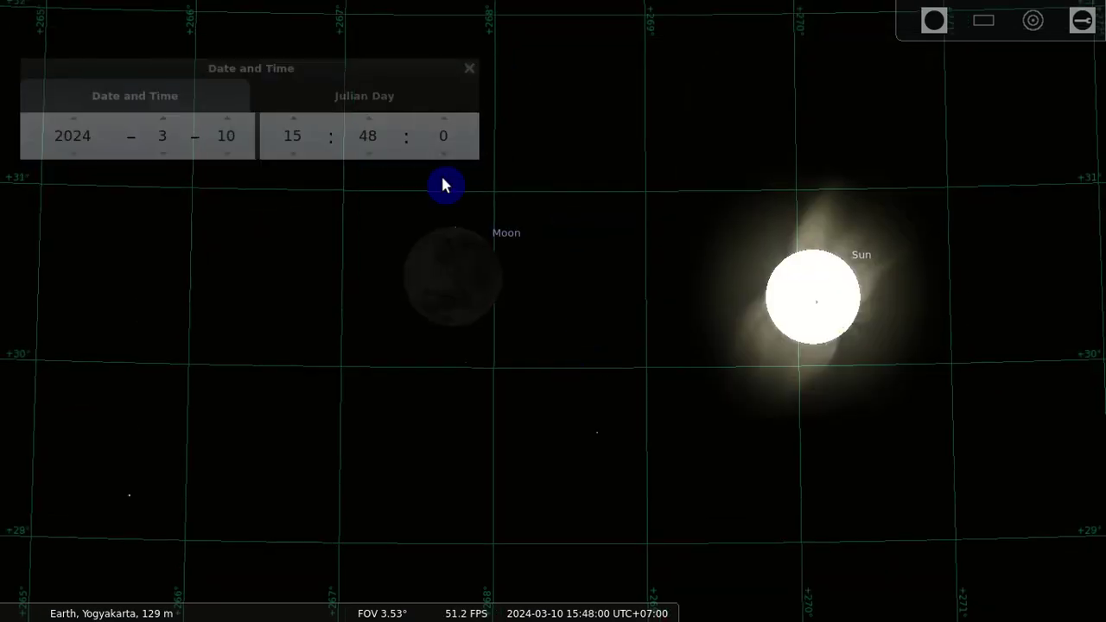
{"action": "scroll", "coordinate": [370, 155], "scroll_direction": "down", "scroll_amount": 3}
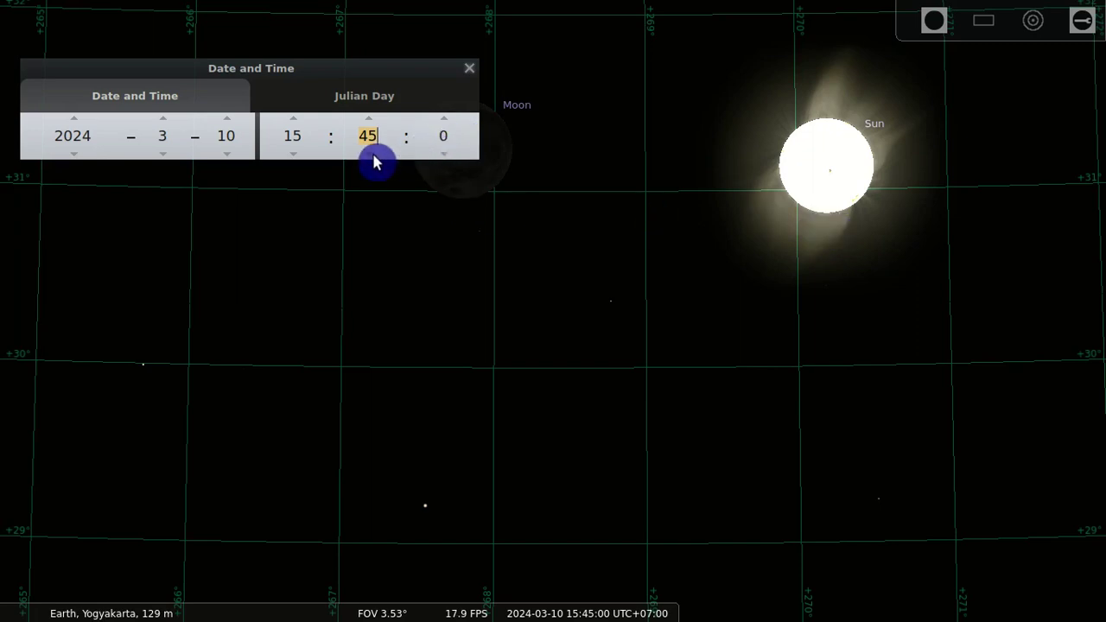
{"action": "scroll", "coordinate": [370, 157], "scroll_direction": "down", "scroll_amount": 6}
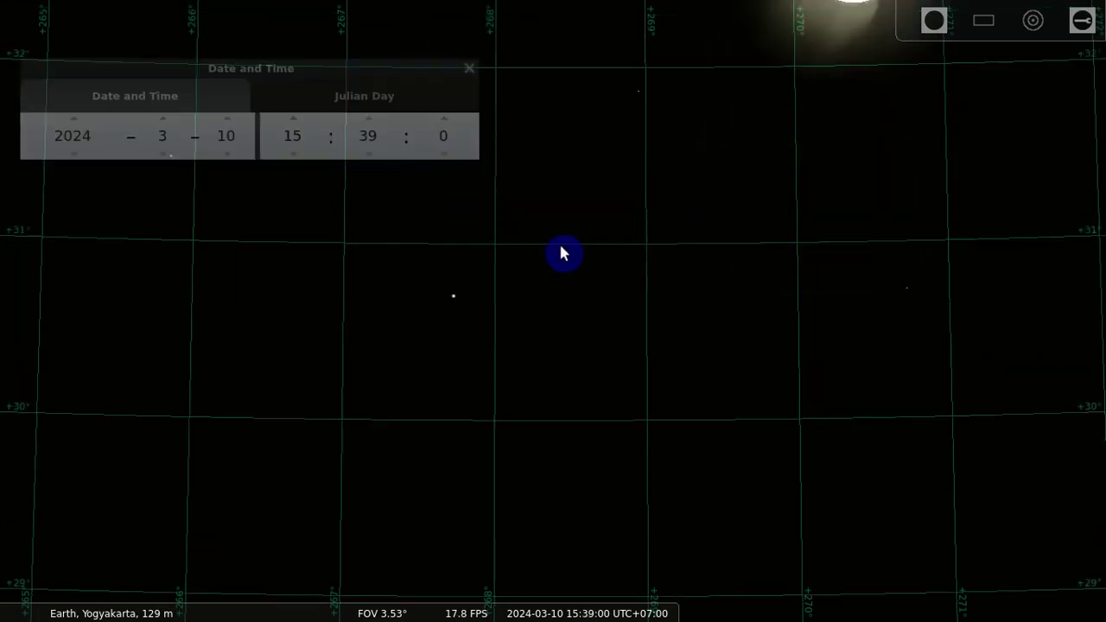
{"action": "left_click_drag", "start_coordinate": [580, 251], "coordinate": [581, 389]}
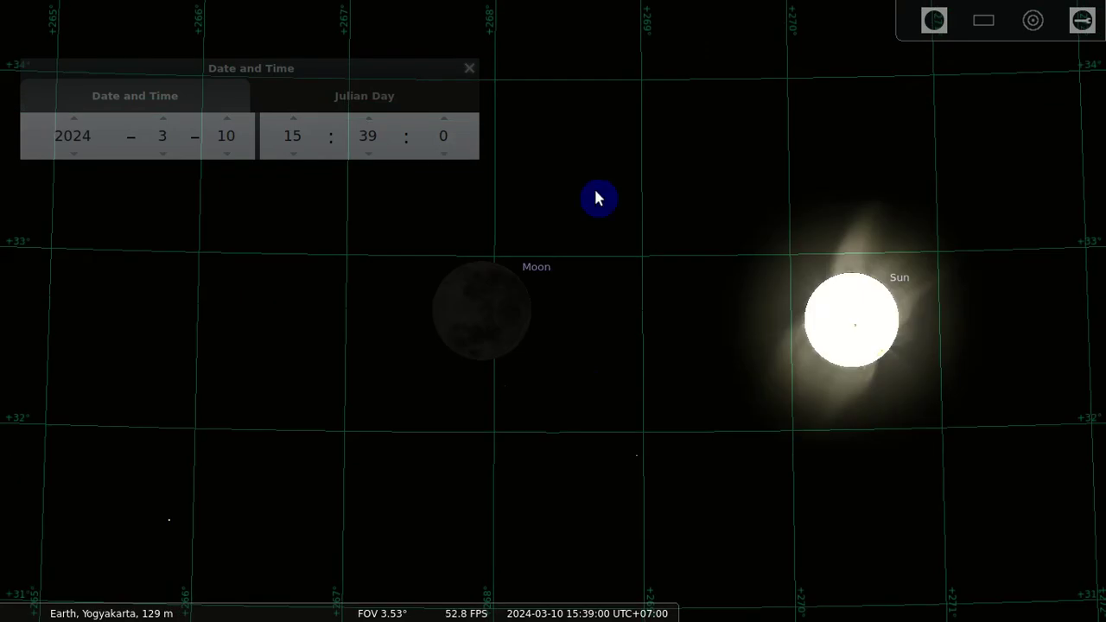
Step: Step the time back to 15:29 and closely inspect how the Sun and Moon line up in altitude
{"action": "scroll", "coordinate": [368, 162], "scroll_direction": "down", "scroll_amount": 3}
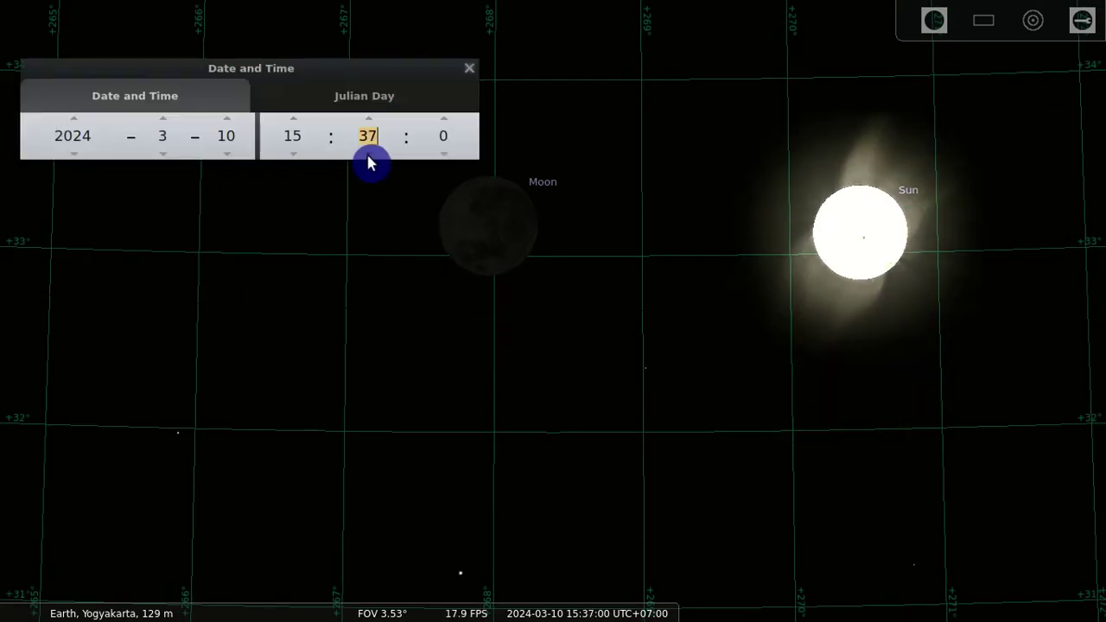
{"action": "left_click_drag", "start_coordinate": [614, 164], "coordinate": [610, 278]}
{"action": "scroll", "coordinate": [369, 158], "scroll_direction": "down", "scroll_amount": 4}
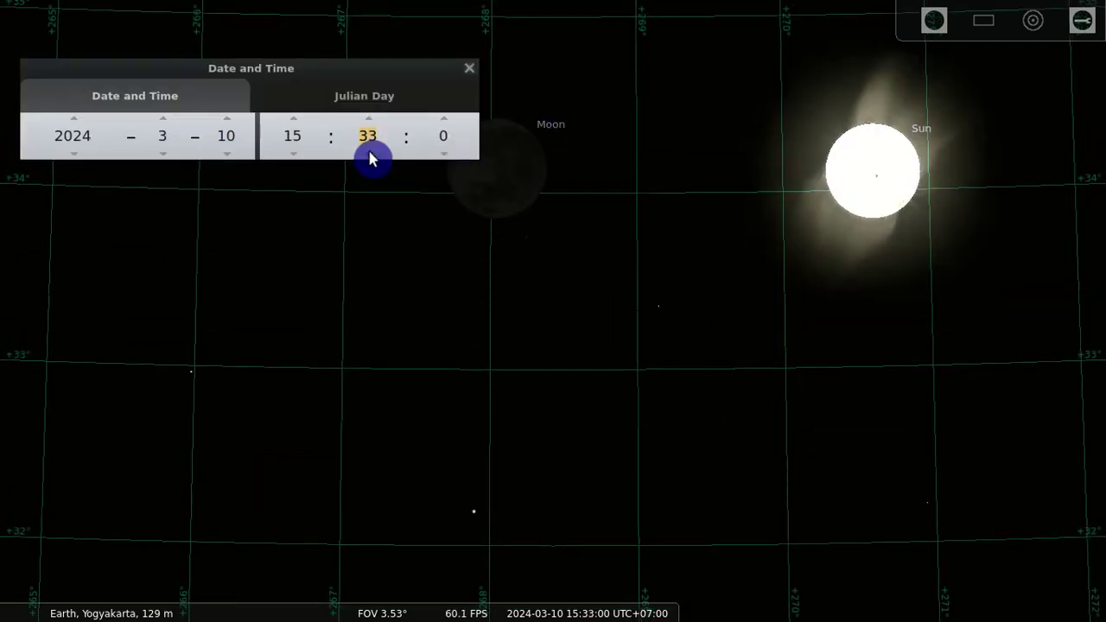
{"action": "left_click_drag", "start_coordinate": [581, 225], "coordinate": [581, 259]}
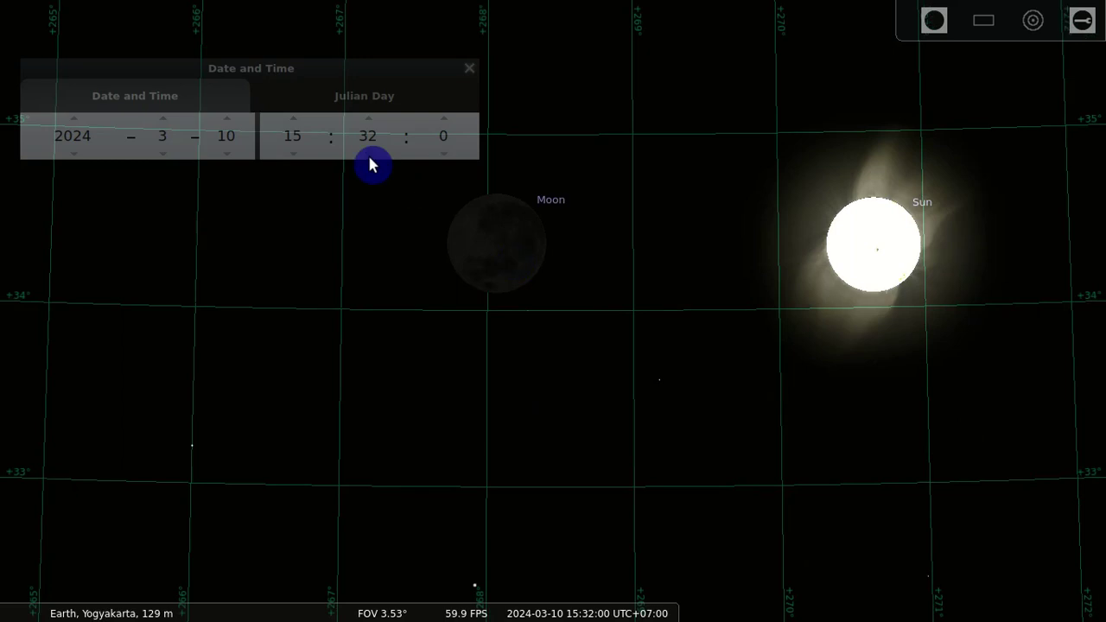
{"action": "scroll", "coordinate": [366, 159], "scroll_direction": "down", "scroll_amount": 2}
{"action": "scroll", "coordinate": [367, 159], "scroll_direction": "down", "scroll_amount": 1}
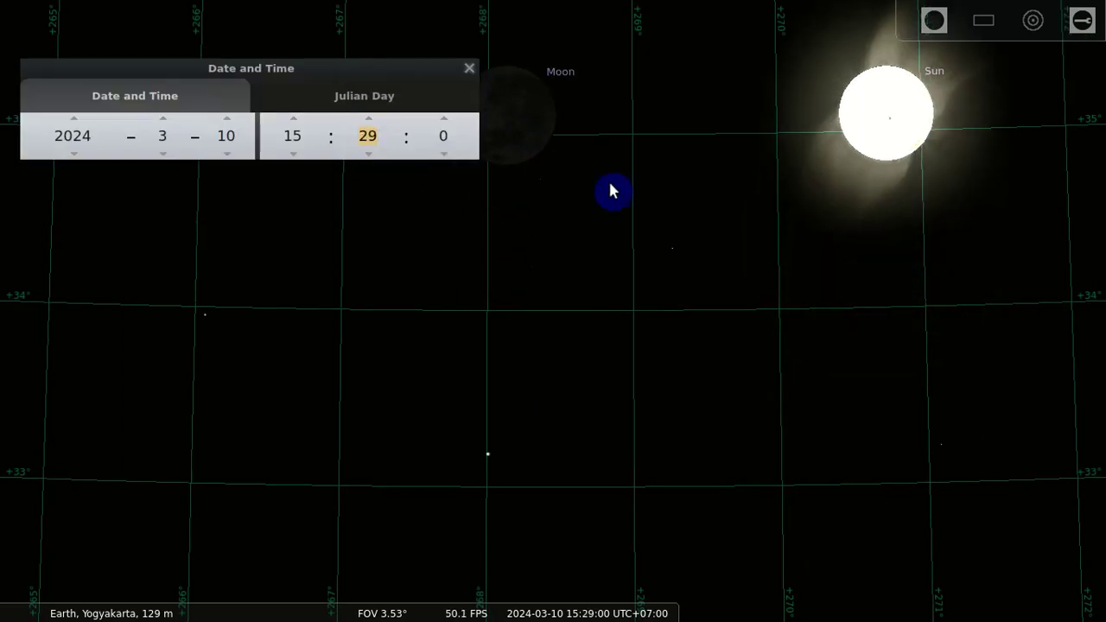
{"action": "left_click_drag", "start_coordinate": [611, 190], "coordinate": [596, 294]}
{"action": "scroll", "coordinate": [608, 235], "scroll_direction": "up", "scroll_amount": 2}
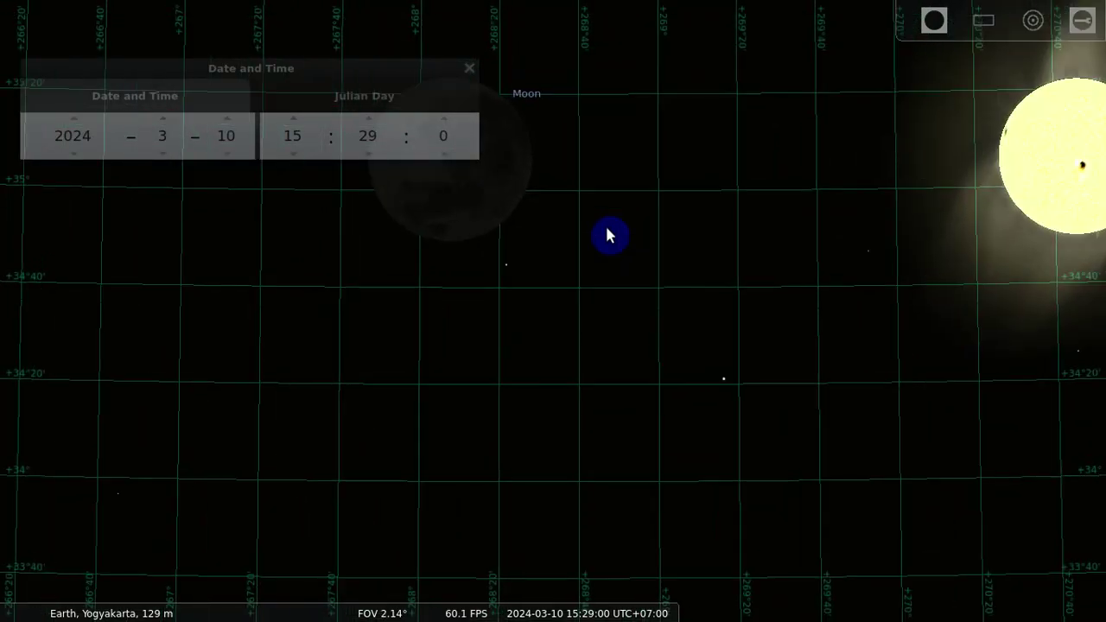
{"action": "scroll", "coordinate": [608, 235], "scroll_direction": "up", "scroll_amount": 1}
{"action": "left_click_drag", "start_coordinate": [568, 230], "coordinate": [516, 244]}
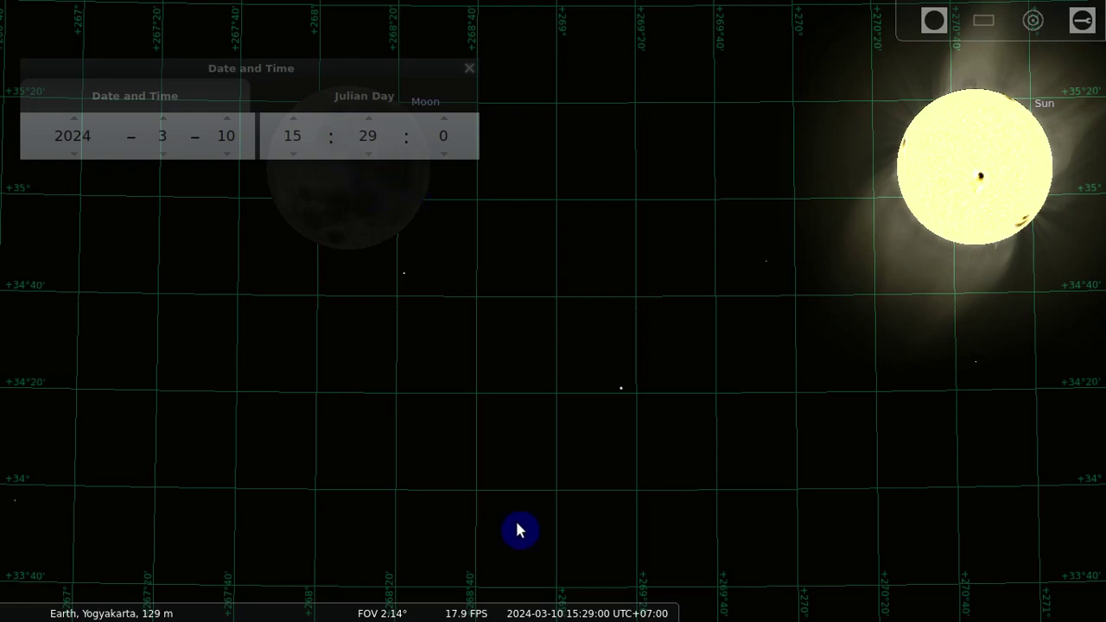
Step: Read the Ramadan 1445 H section of MAKLUMAT-1-HASIL-HISAB-2024.pdf in Chrome and return to Stellarium
{"action": "key", "text": "alt+Tab"}
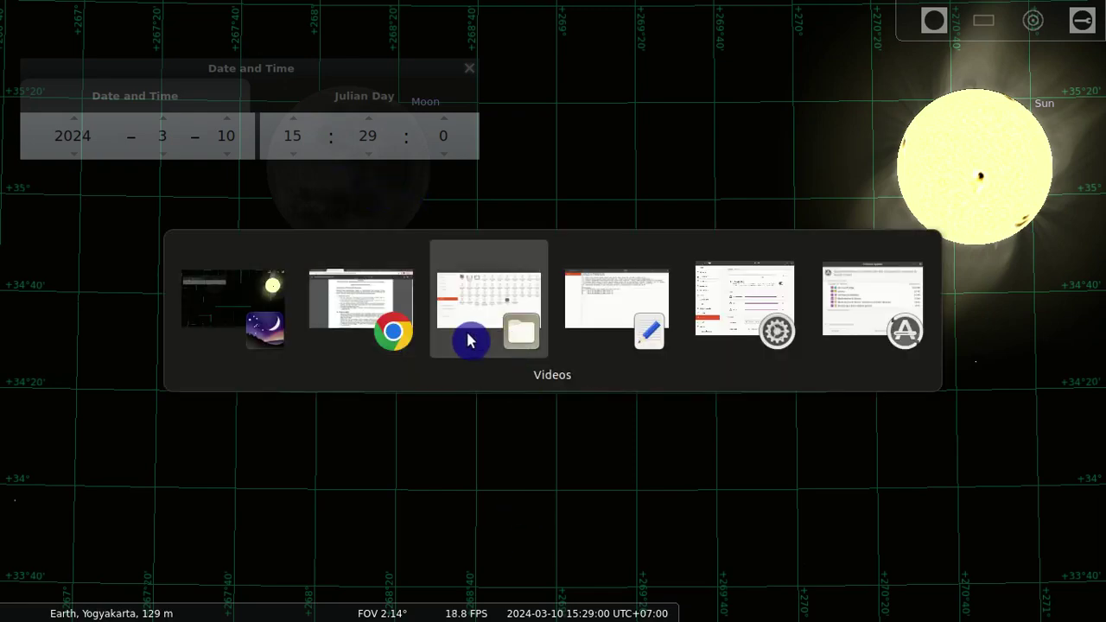
{"action": "left_click", "coordinate": [388, 317]}
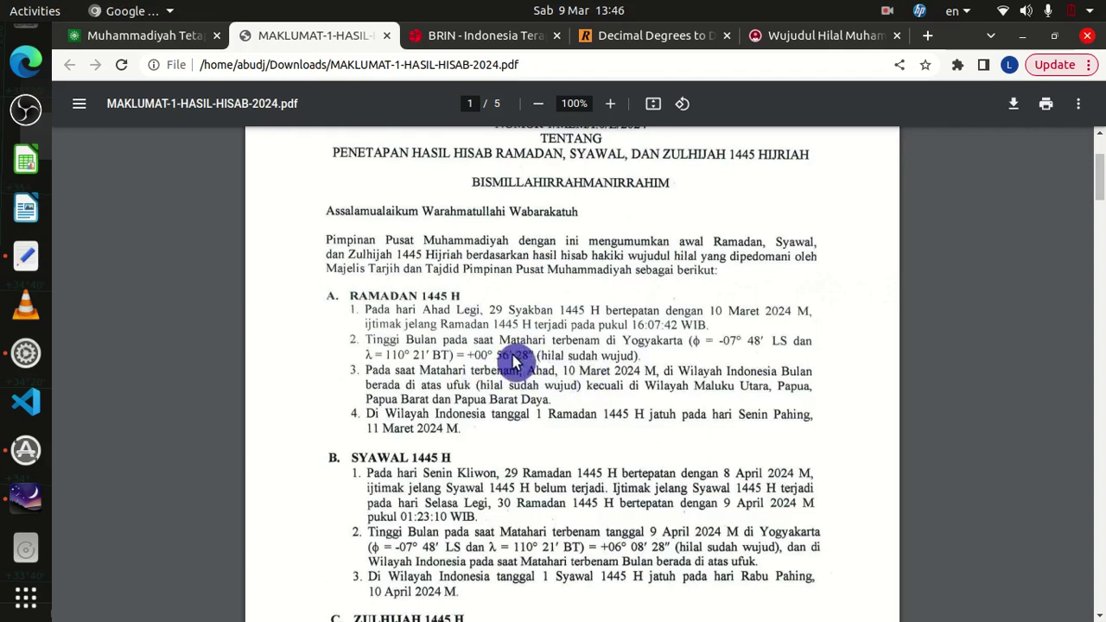
{"action": "left_click", "coordinate": [26, 499]}
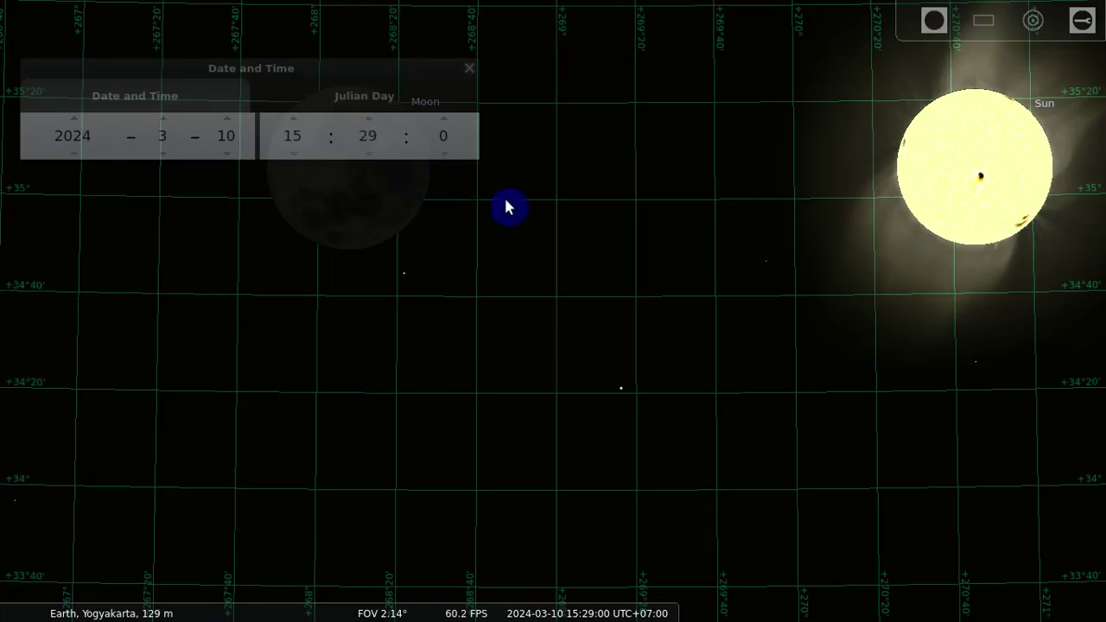
Step: Set the time to 16:29 and bring the Sun and Moon back into a wider sky view
{"action": "scroll", "coordinate": [511, 202], "scroll_direction": "down", "scroll_amount": 3}
{"action": "scroll", "coordinate": [512, 205], "scroll_direction": "down", "scroll_amount": 5}
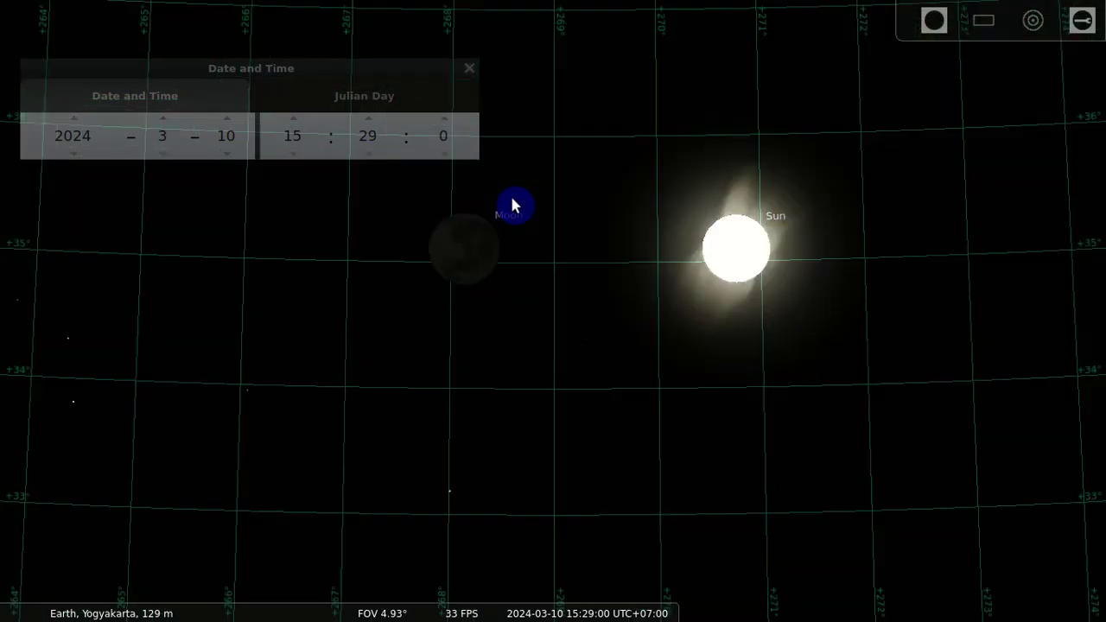
{"action": "scroll", "coordinate": [521, 223], "scroll_direction": "down", "scroll_amount": 2}
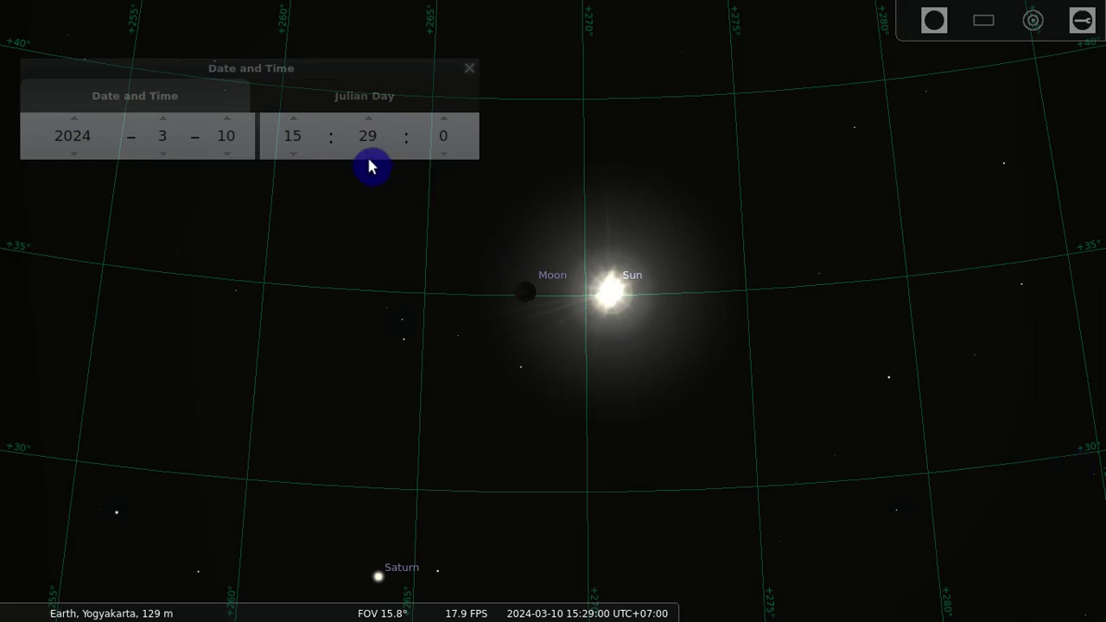
{"action": "left_click", "coordinate": [293, 154]}
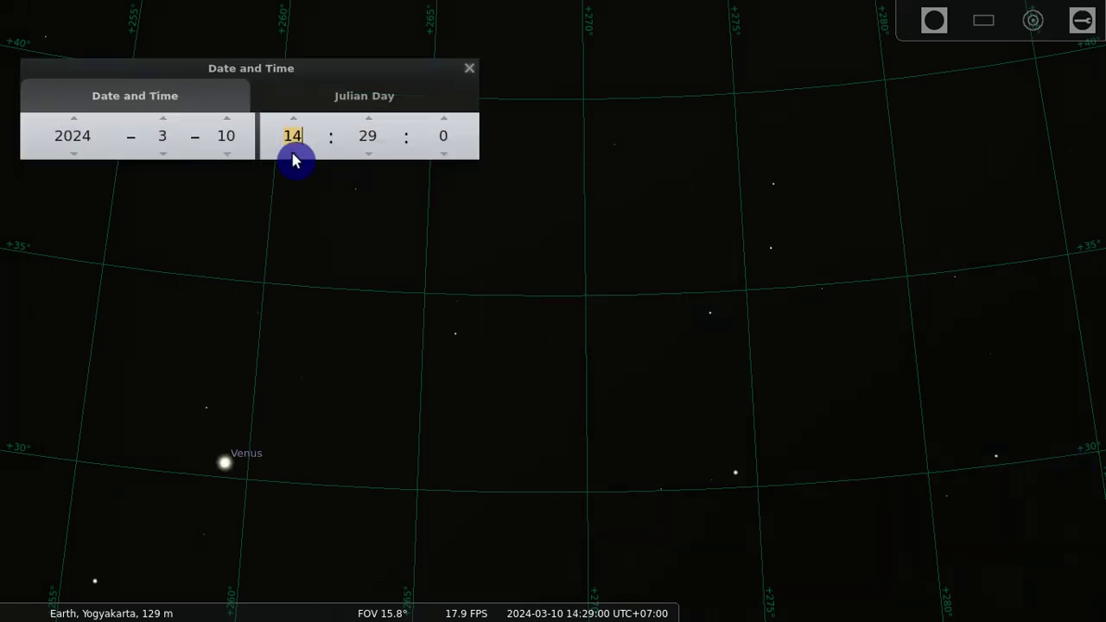
{"action": "scroll", "coordinate": [599, 255], "scroll_direction": "down", "scroll_amount": 4}
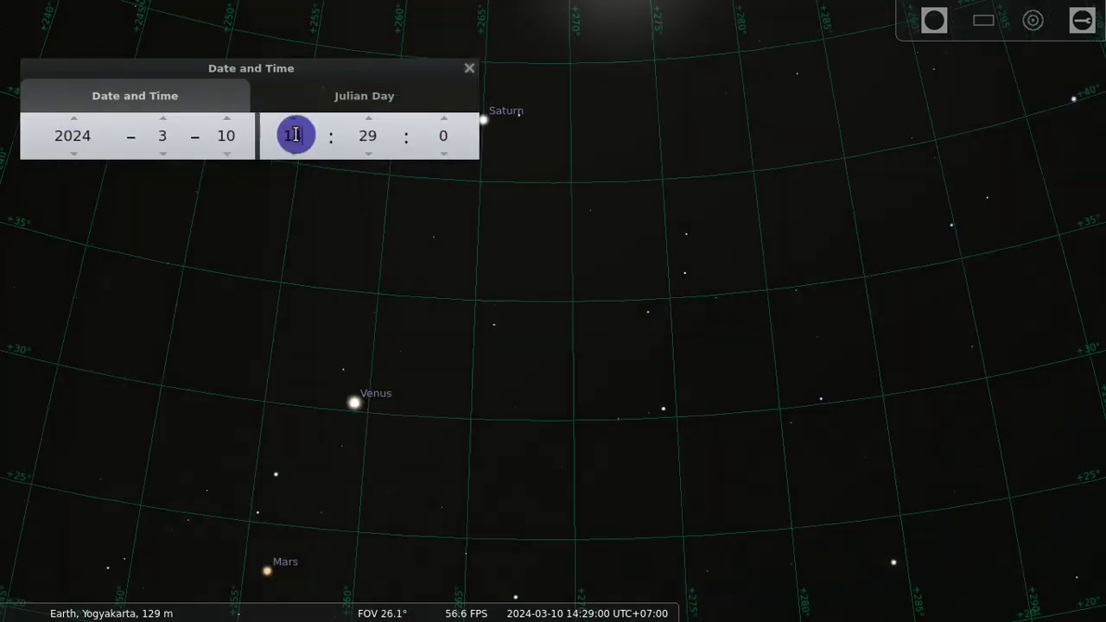
{"action": "left_click", "coordinate": [294, 119]}
{"action": "scroll", "coordinate": [298, 132], "scroll_direction": "up", "scroll_amount": 1}
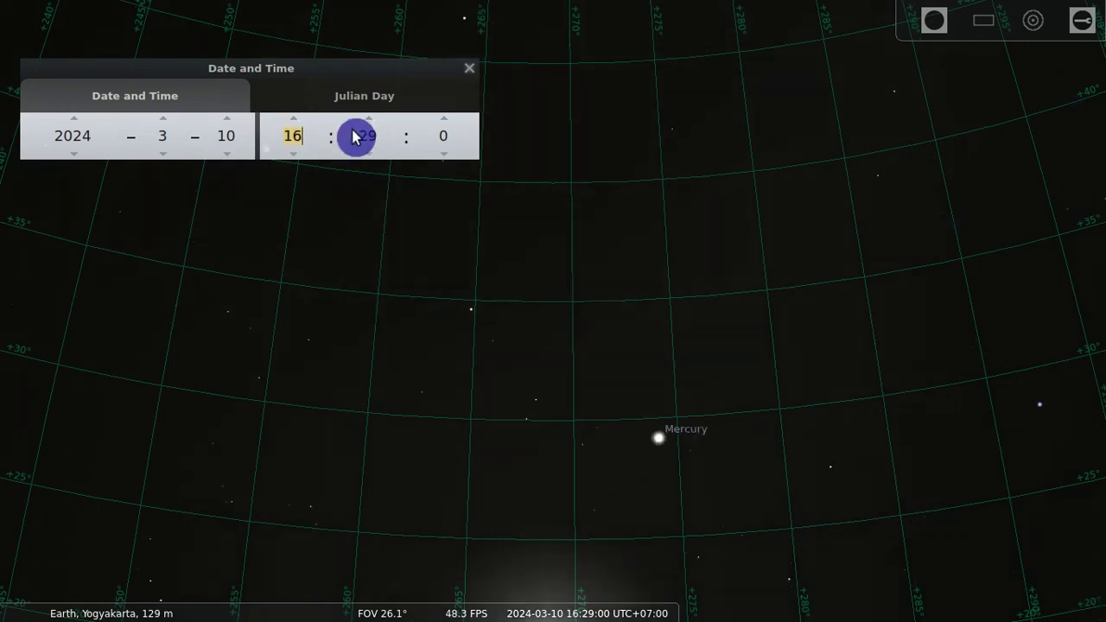
{"action": "scroll", "coordinate": [553, 286], "scroll_direction": "down", "scroll_amount": 3}
{"action": "left_click_drag", "start_coordinate": [578, 336], "coordinate": [573, 201]}
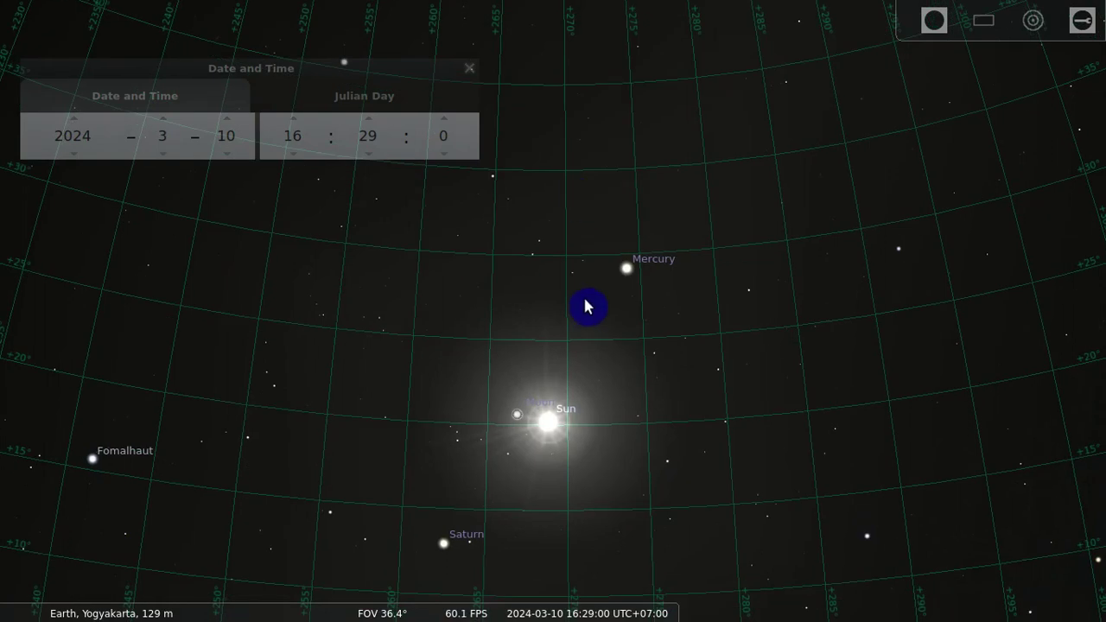
{"action": "left_click_drag", "start_coordinate": [585, 303], "coordinate": [595, 262]}
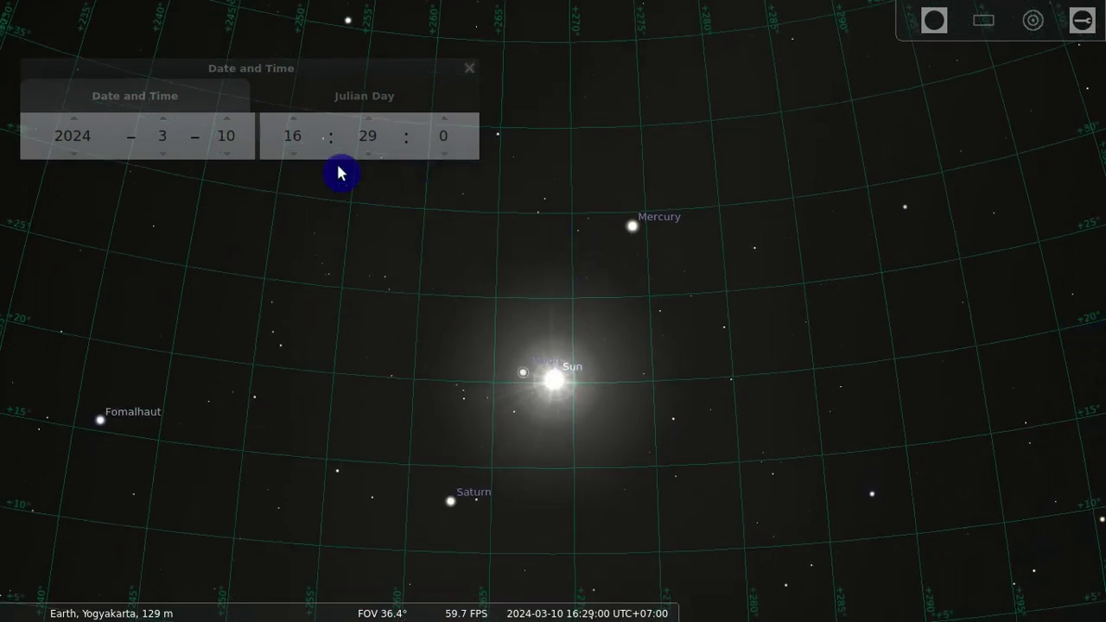
Step: Set the time to 17:29 and bring the Sun, Moon and western horizon into view
{"action": "left_click", "coordinate": [293, 156]}
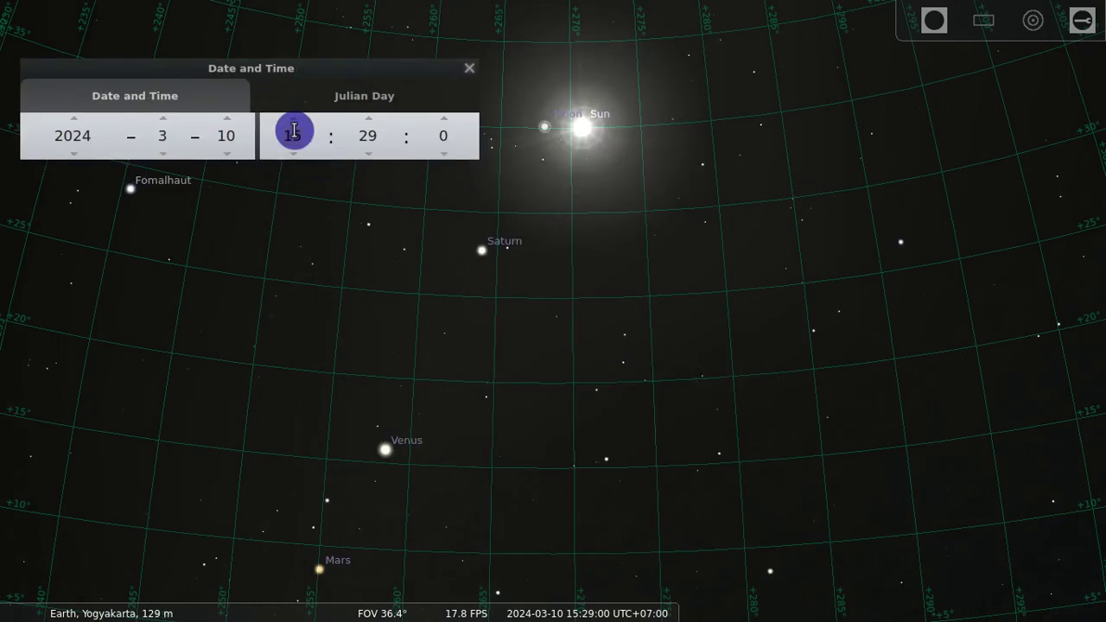
{"action": "scroll", "coordinate": [293, 132], "scroll_direction": "up", "scroll_amount": 2}
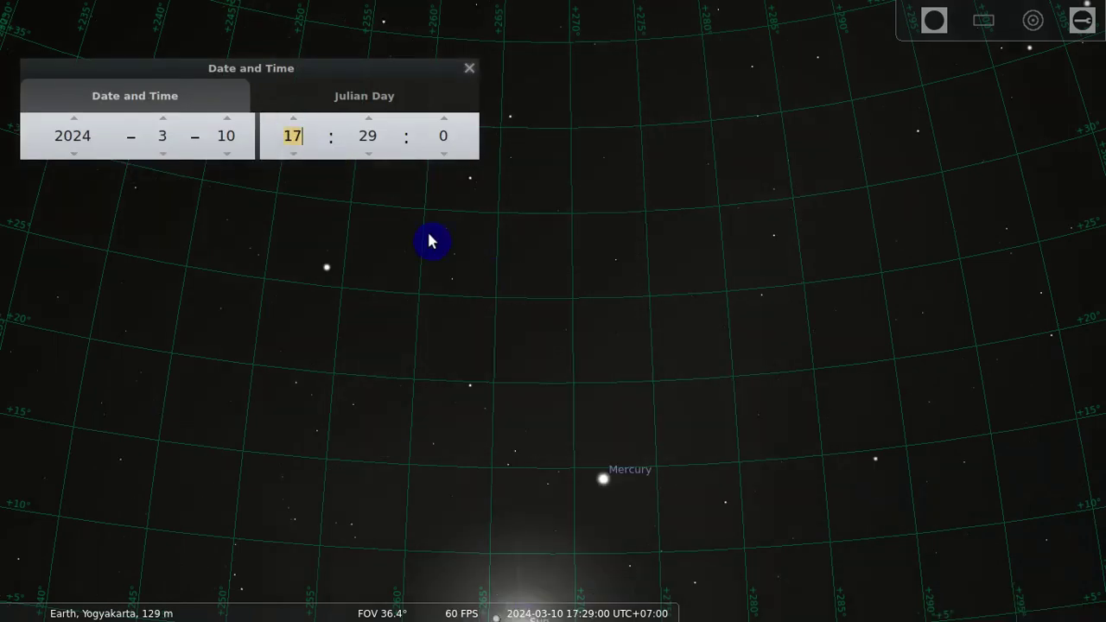
{"action": "left_click", "coordinate": [315, 146]}
{"action": "left_click_drag", "start_coordinate": [603, 362], "coordinate": [593, 239]}
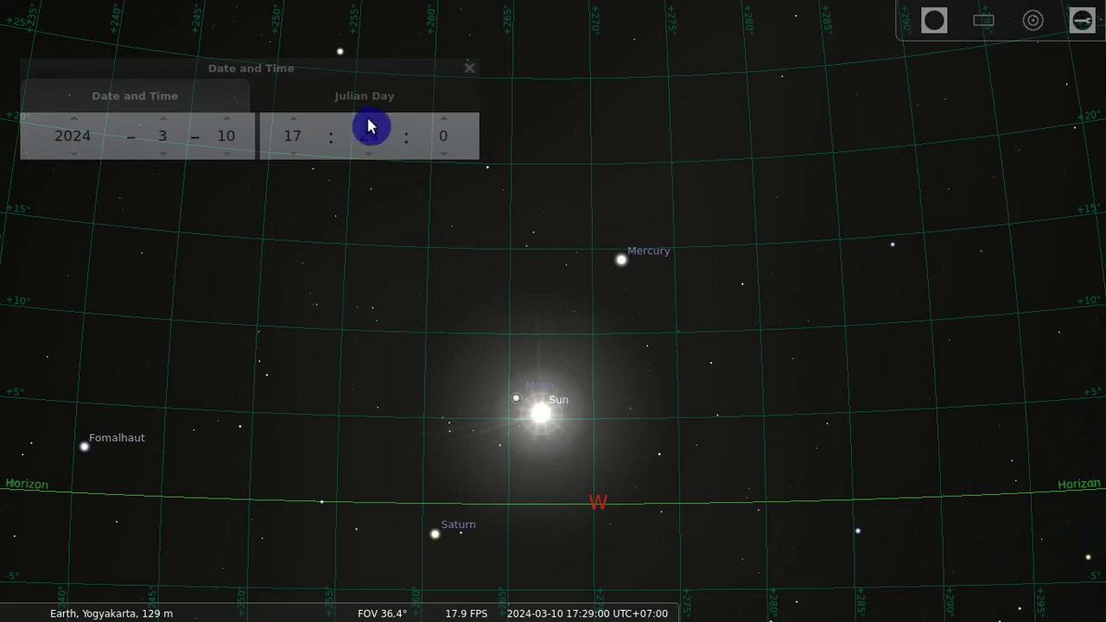
Step: Advance the time to 17:48 and frame the Sun and Moon closely above the western horizon
{"action": "scroll", "coordinate": [368, 127], "scroll_direction": "up", "scroll_amount": 10}
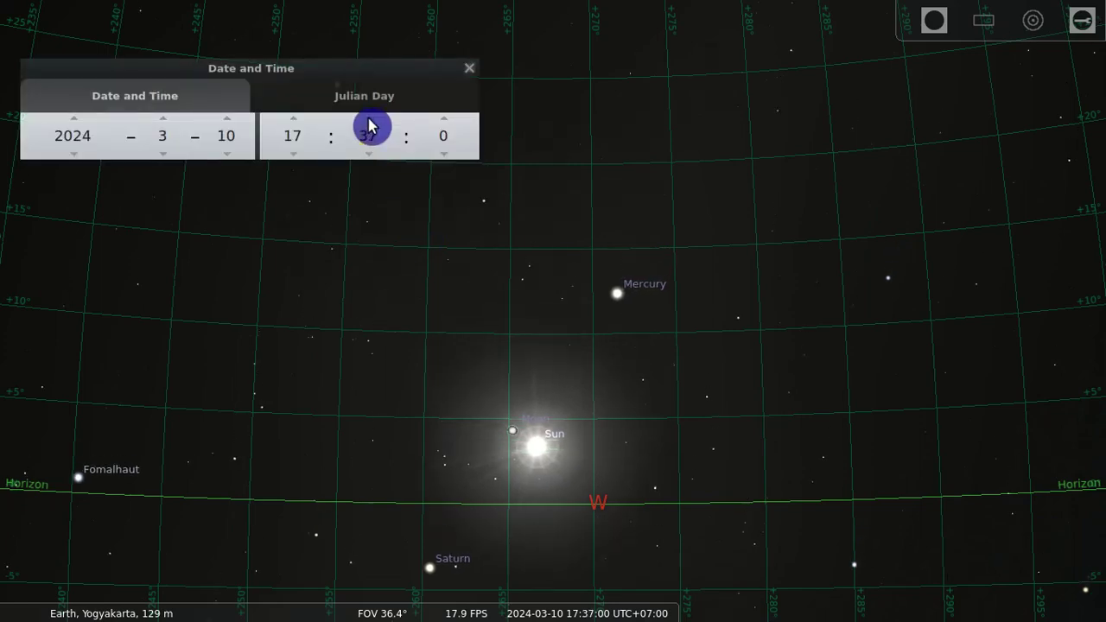
{"action": "scroll", "coordinate": [368, 127], "scroll_direction": "up", "scroll_amount": 9}
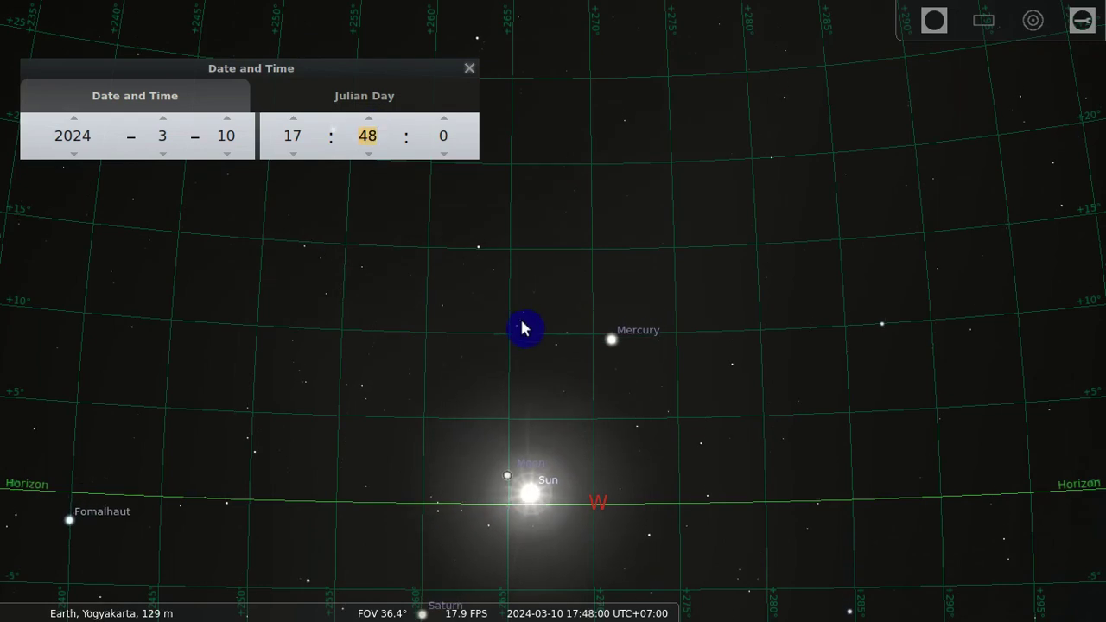
{"action": "scroll", "coordinate": [513, 467], "scroll_direction": "up", "scroll_amount": 1}
{"action": "left_click_drag", "start_coordinate": [514, 467], "coordinate": [541, 253]}
{"action": "scroll", "coordinate": [467, 330], "scroll_direction": "up", "scroll_amount": 1}
{"action": "left_click_drag", "start_coordinate": [512, 349], "coordinate": [622, 269]}
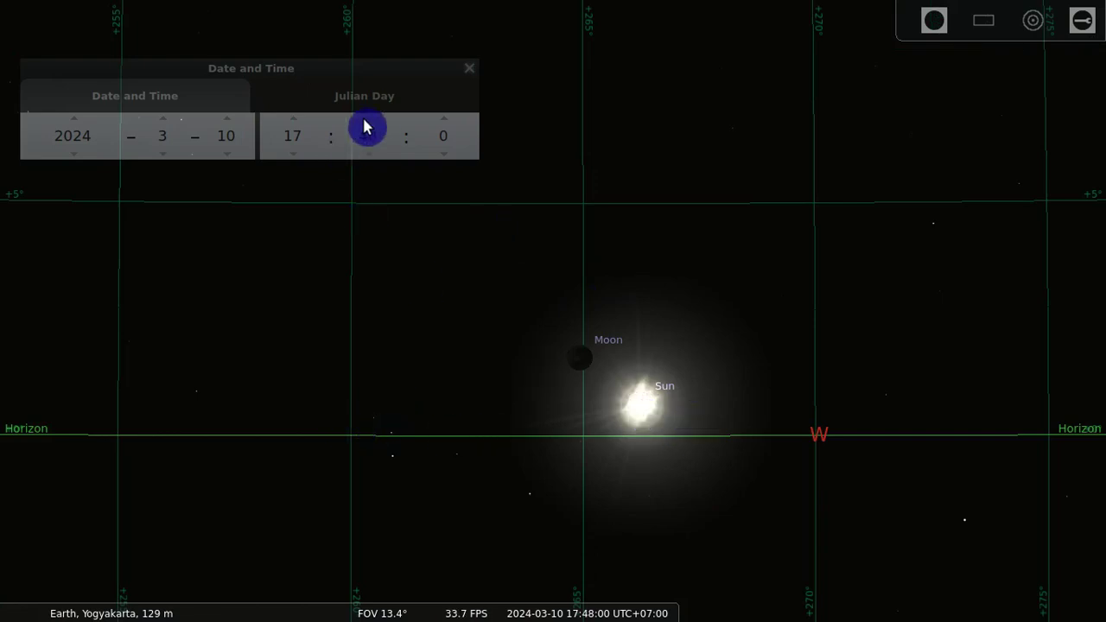
Step: Advance the time to 17:51 and frame the Sun and Moon more closely at the western horizon
{"action": "scroll", "coordinate": [370, 129], "scroll_direction": "up", "scroll_amount": 3}
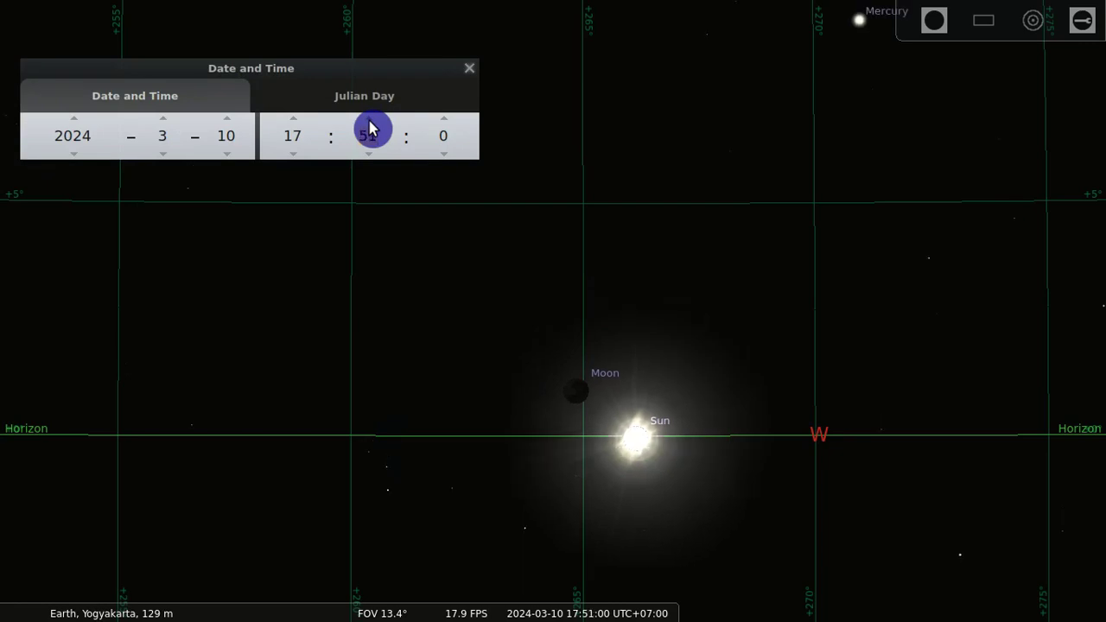
{"action": "scroll", "coordinate": [654, 413], "scroll_direction": "up", "scroll_amount": 3}
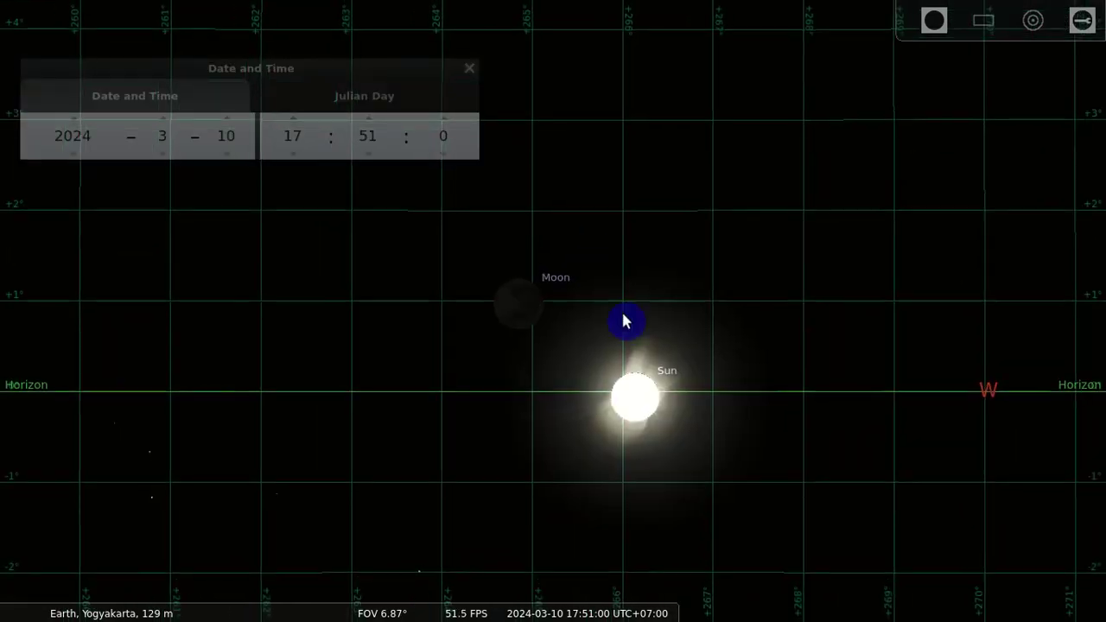
{"action": "scroll", "coordinate": [638, 320], "scroll_direction": "up", "scroll_amount": 1}
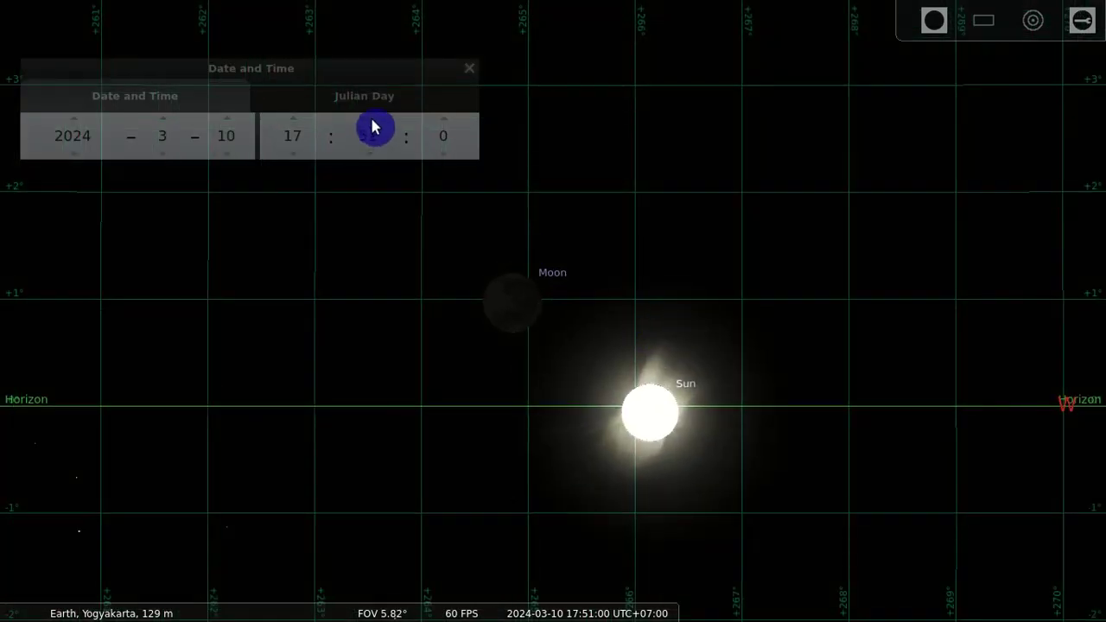
Step: Fine-tune the time to 17:51:50 to place the Sun's upper edge at the horizon
{"action": "scroll", "coordinate": [372, 127], "scroll_direction": "up", "scroll_amount": 1}
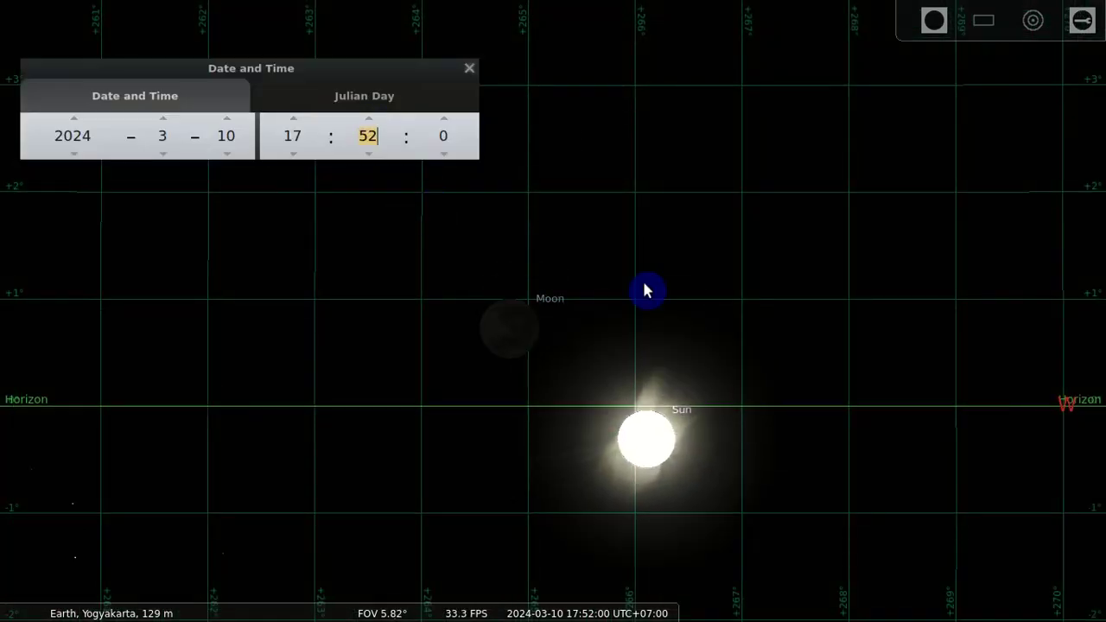
{"action": "left_click", "coordinate": [370, 156]}
{"action": "left_click", "coordinate": [447, 135]}
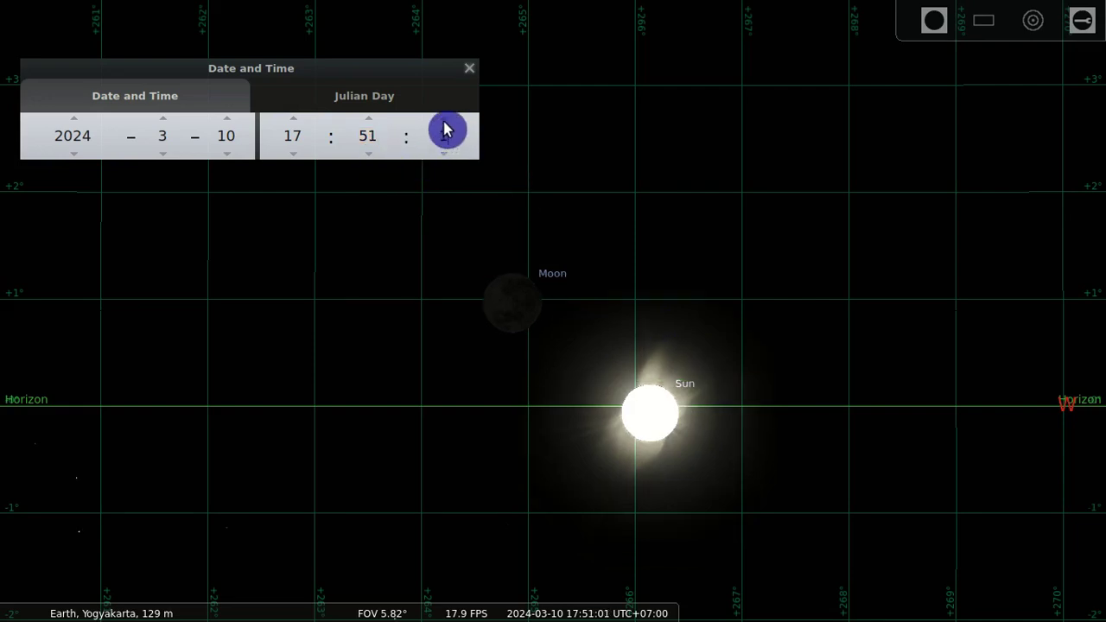
{"action": "scroll", "coordinate": [446, 130], "scroll_direction": "up", "scroll_amount": 20}
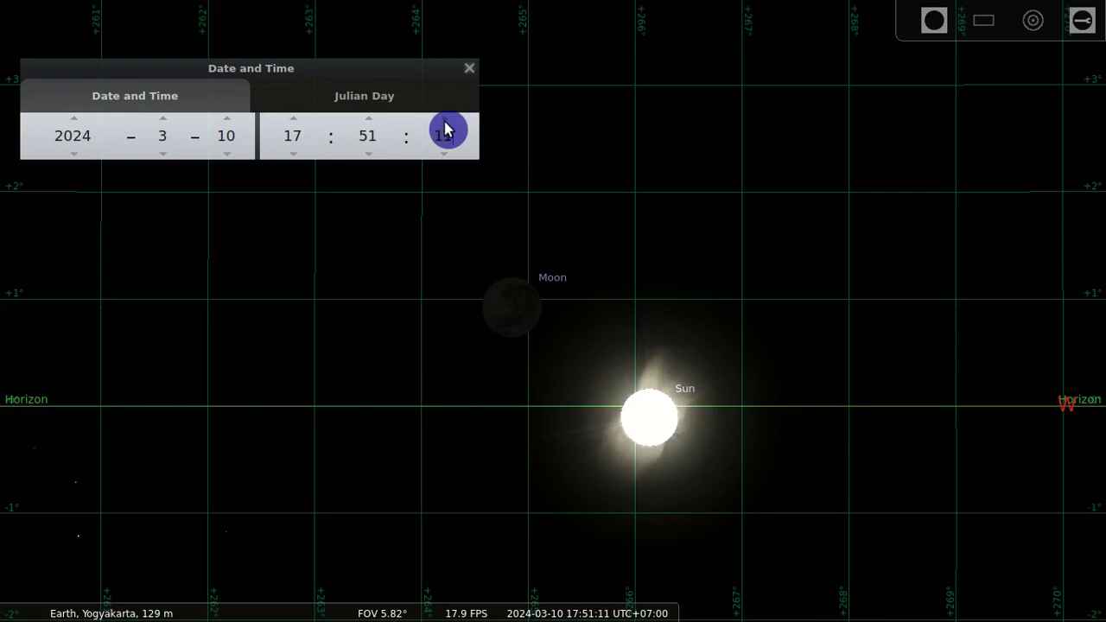
{"action": "scroll", "coordinate": [447, 129], "scroll_direction": "up", "scroll_amount": 20}
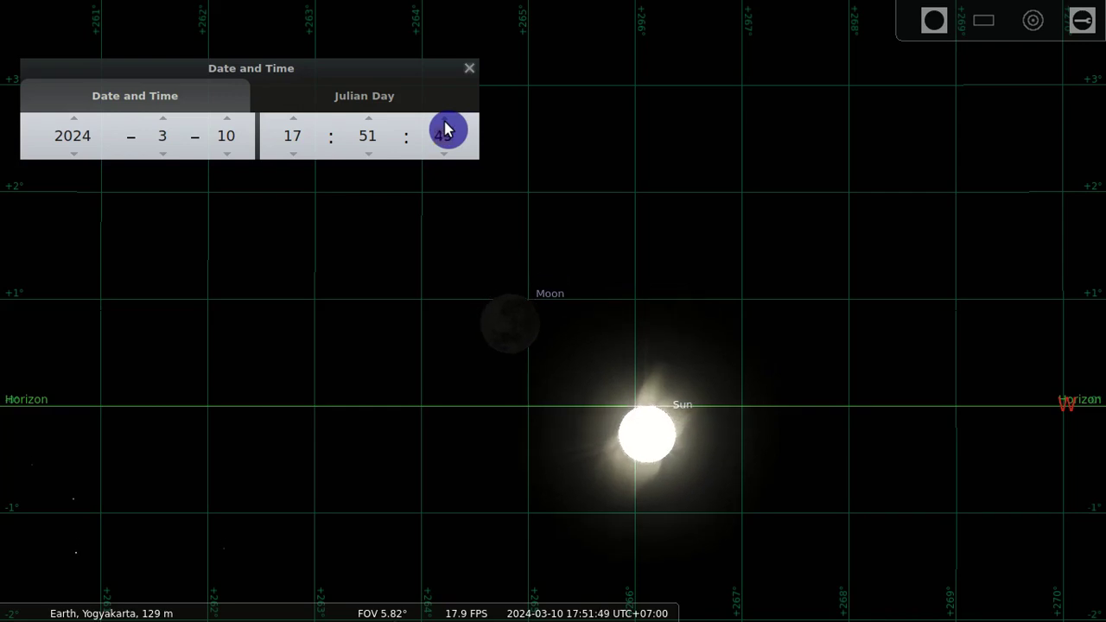
{"action": "scroll", "coordinate": [650, 366], "scroll_direction": "up", "scroll_amount": 5}
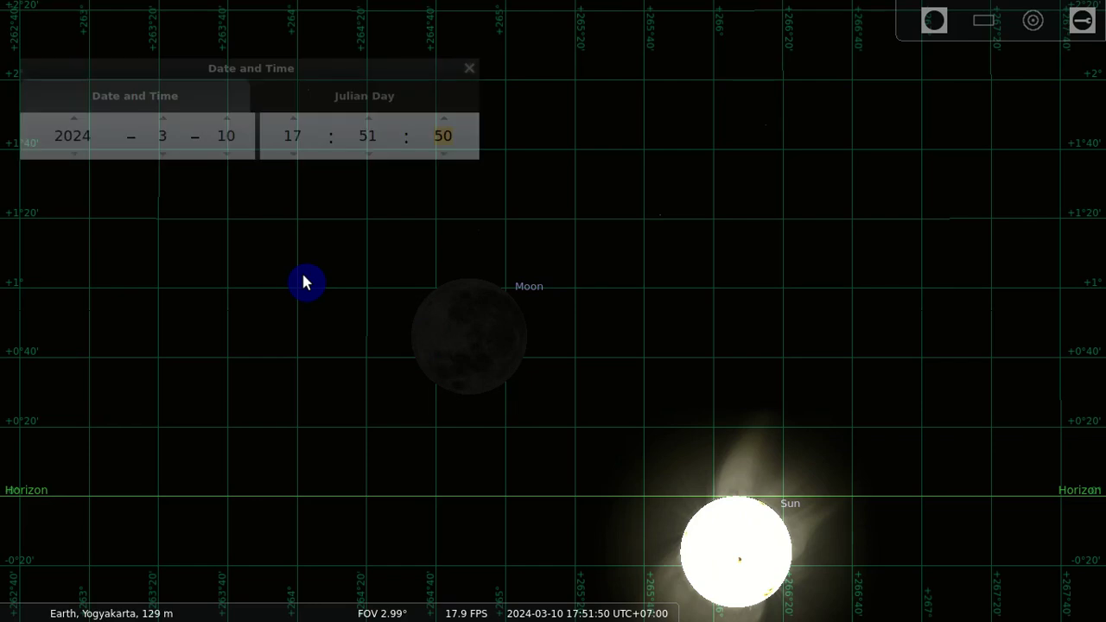
Step: Read the Moon's sunset altitude for Yogyakarta in MAKLUMAT-1-HASIL-HISAB-2024.pdf in Chrome and return to Stellarium
{"action": "key", "text": "alt+Tab"}
{"action": "key", "text": "alt+Tab"}
{"action": "left_click", "coordinate": [368, 308]}
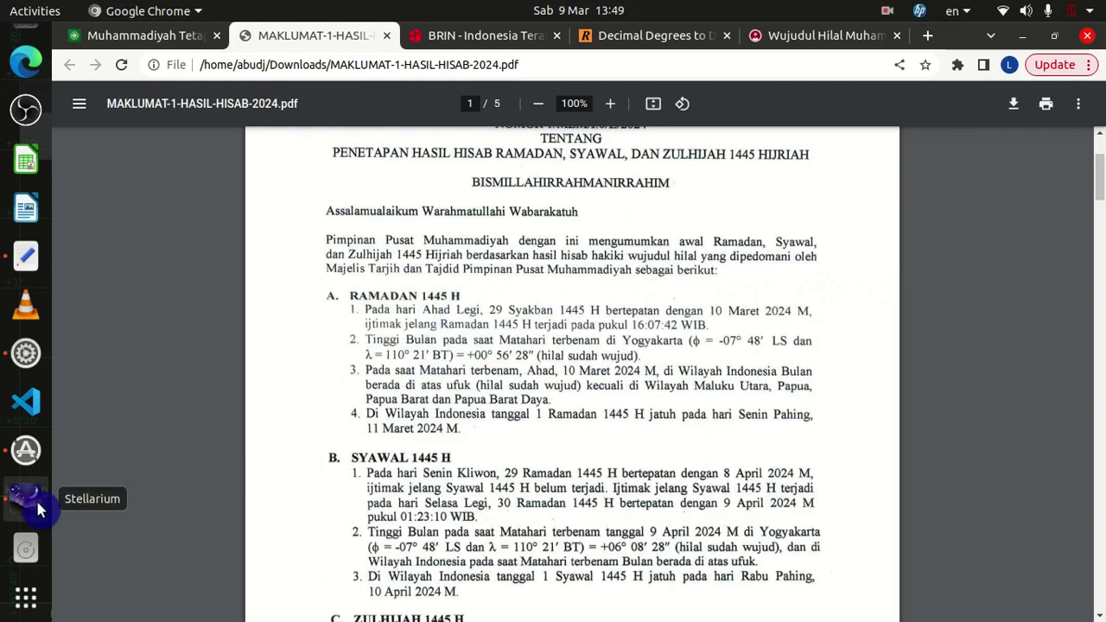
{"action": "left_click", "coordinate": [38, 510]}
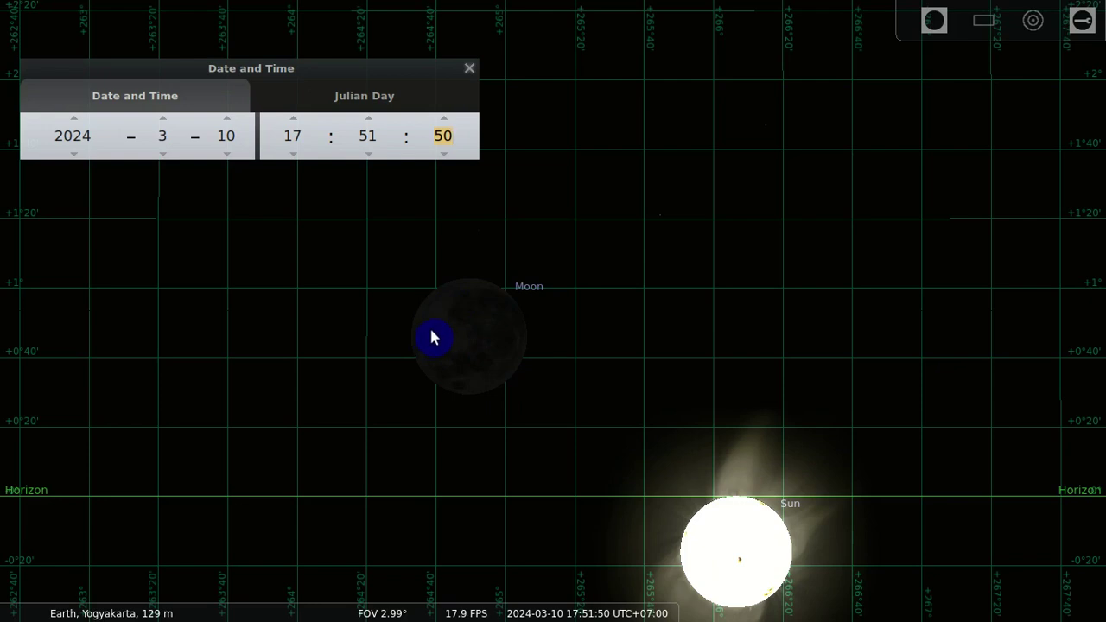
Step: Read the MABIMS hilal altitude and elongation criteria in the BRIN article in Chrome and compare them with the Stellarium view
{"action": "key", "text": "alt+Tab"}
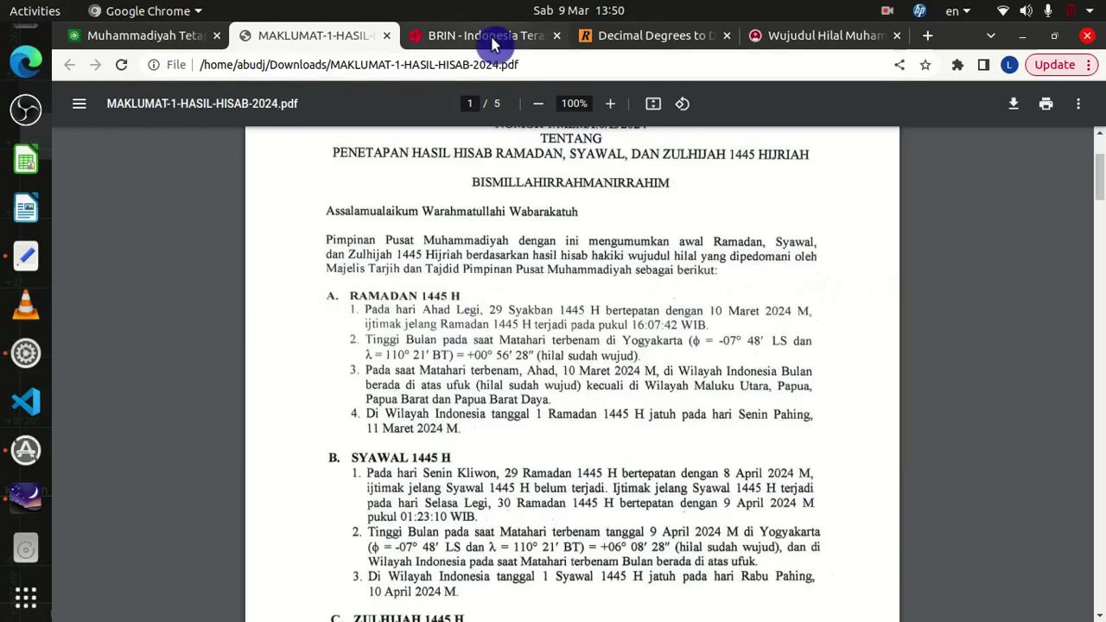
{"action": "left_click", "coordinate": [495, 39]}
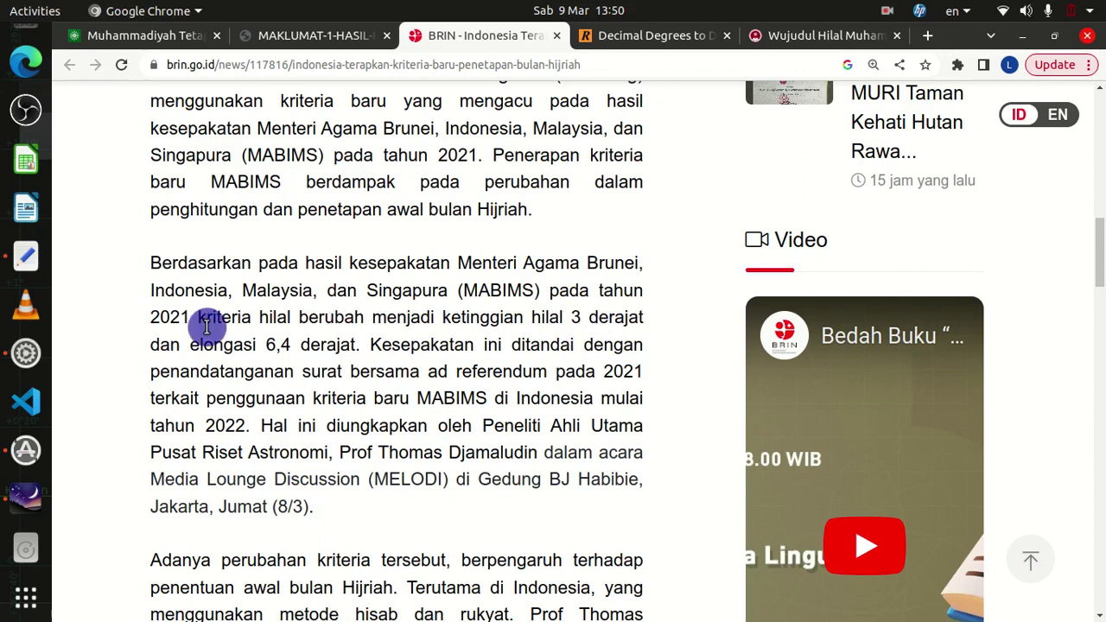
{"action": "left_click", "coordinate": [26, 496]}
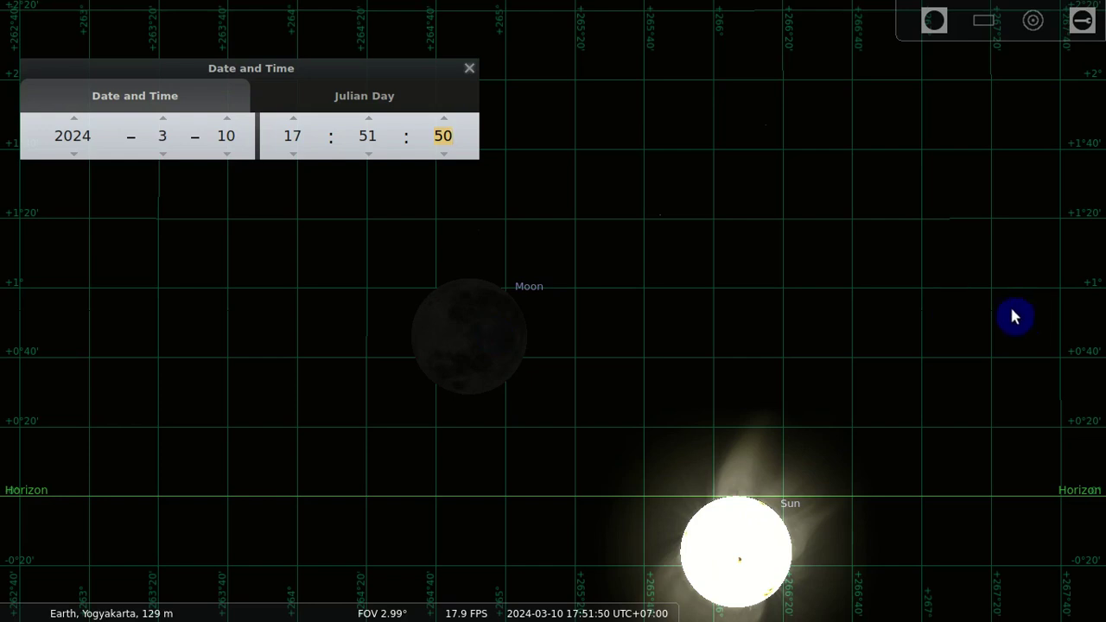
{"action": "mouse_move", "coordinate": [458, 612]}
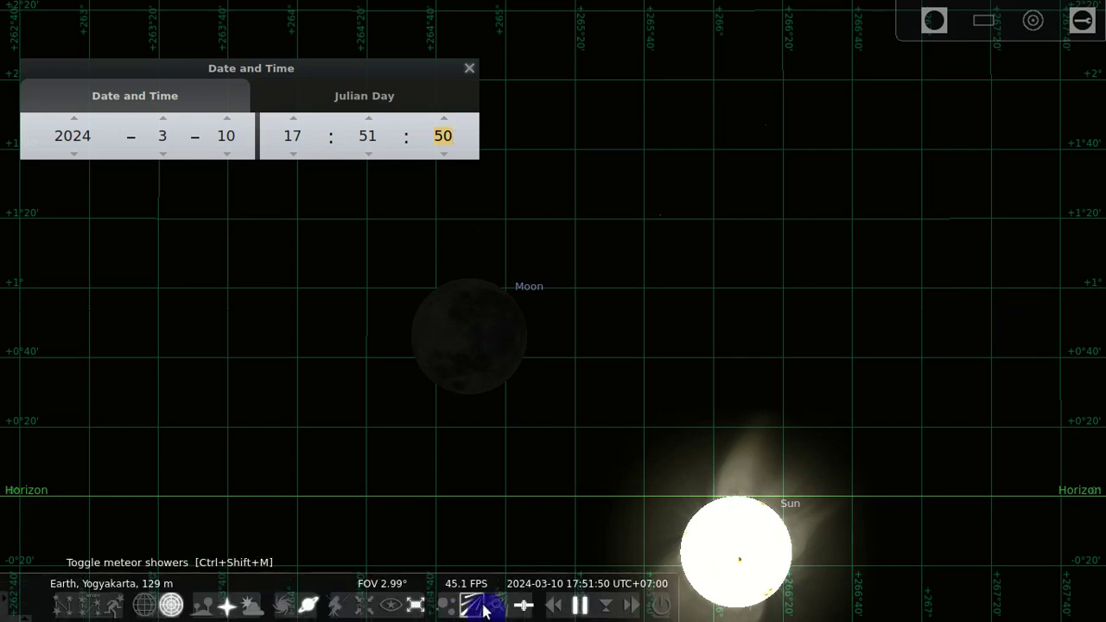
{"action": "key", "text": "alt+Tab"}
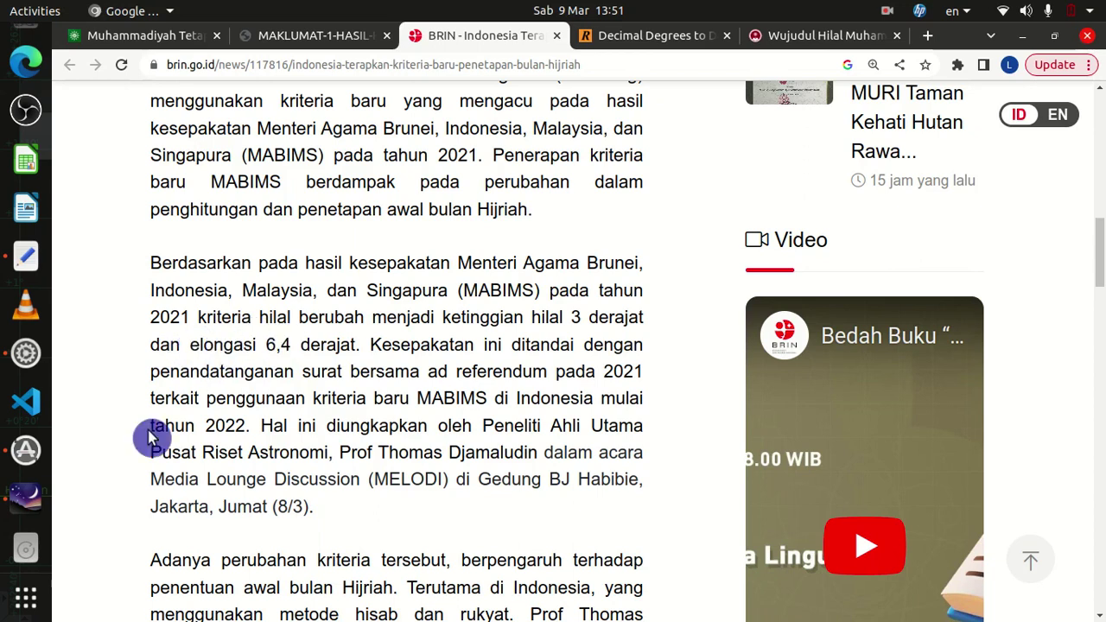
{"action": "left_click", "coordinate": [35, 506]}
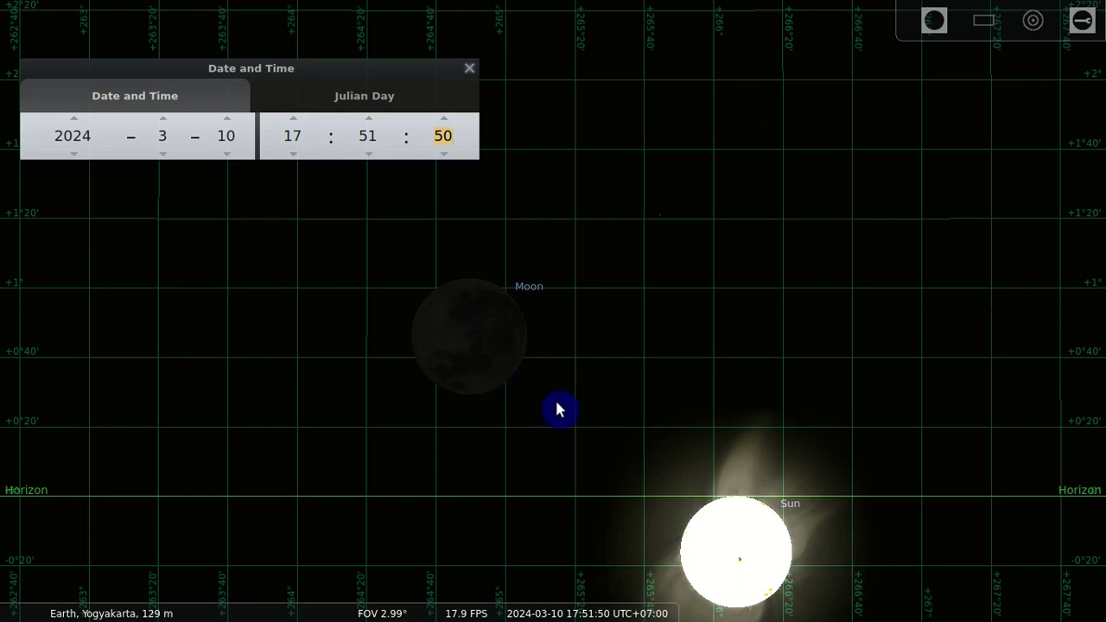
Step: Open Calculator and compute the square root of 2 to estimate the Sun–Moon elongation
{"action": "scroll", "coordinate": [597, 346], "scroll_direction": "down", "scroll_amount": 3}
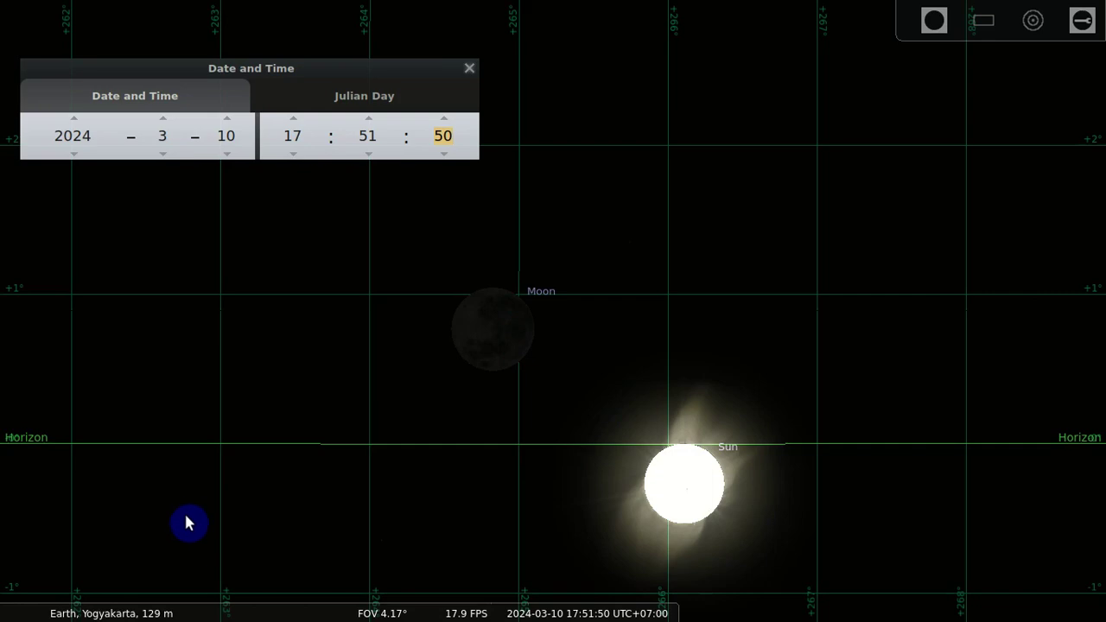
{"action": "key", "text": "alt+Tab"}
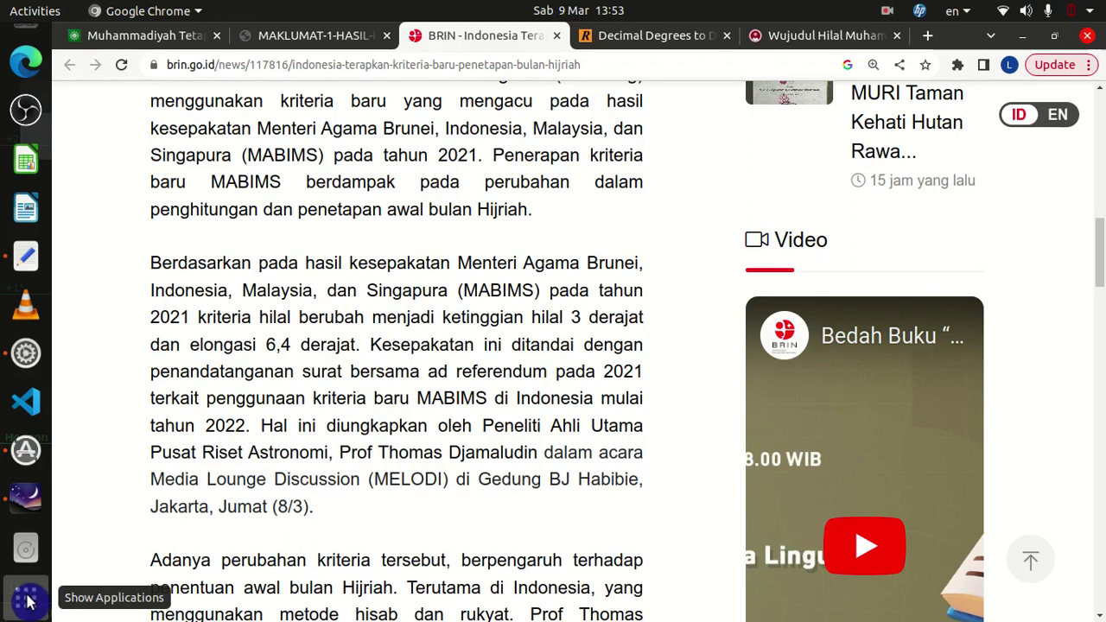
{"action": "left_click", "coordinate": [28, 594]}
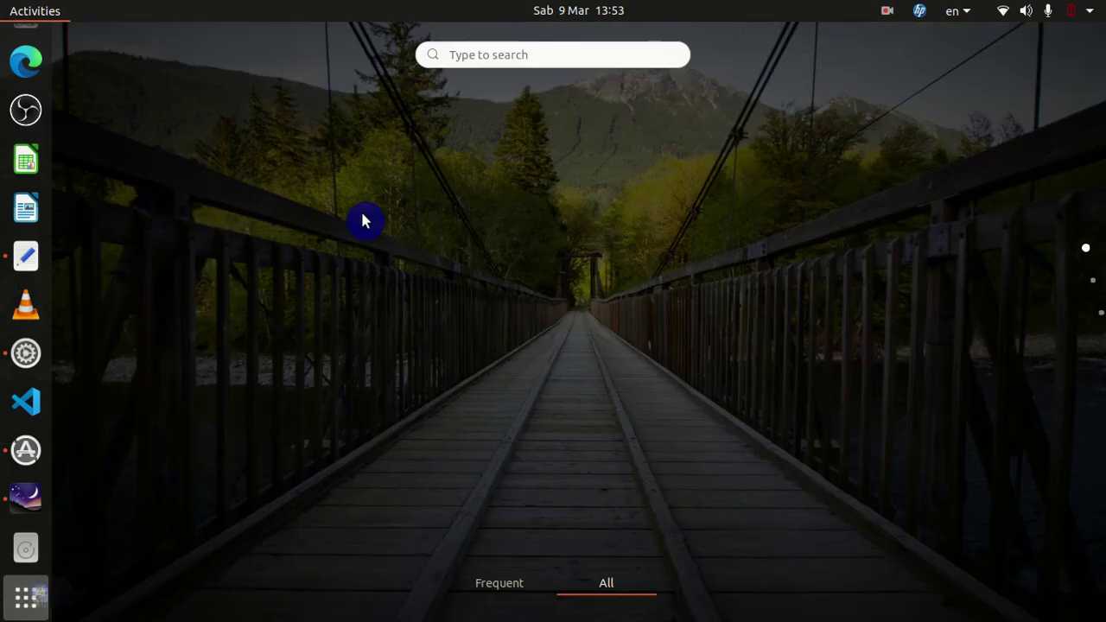
{"action": "left_click", "coordinate": [721, 263]}
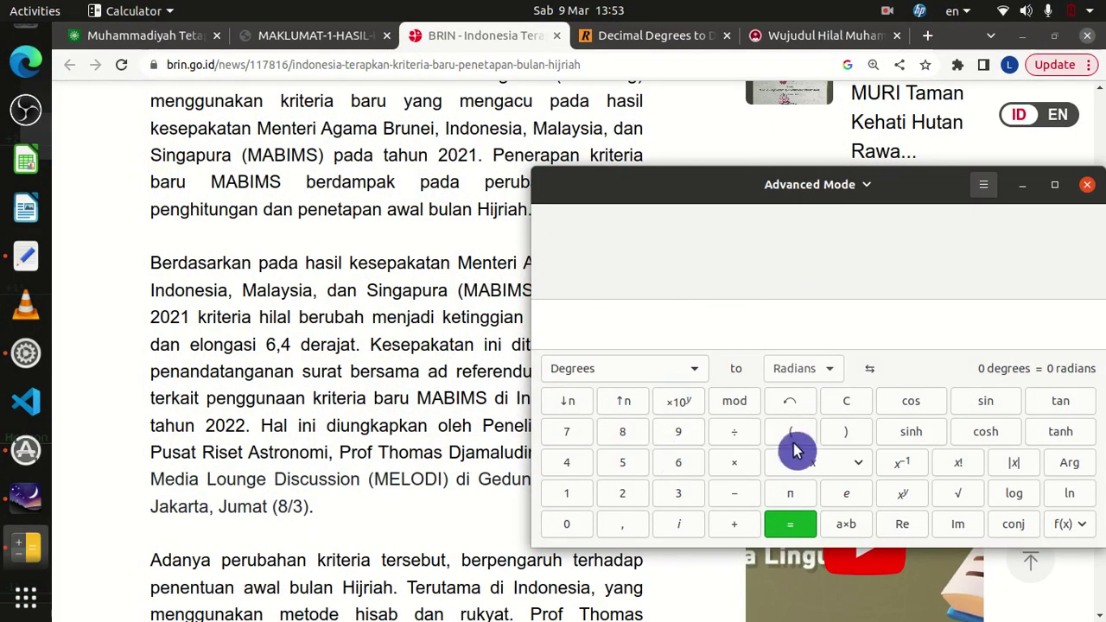
{"action": "left_click_drag", "start_coordinate": [795, 183], "coordinate": [617, 187]}
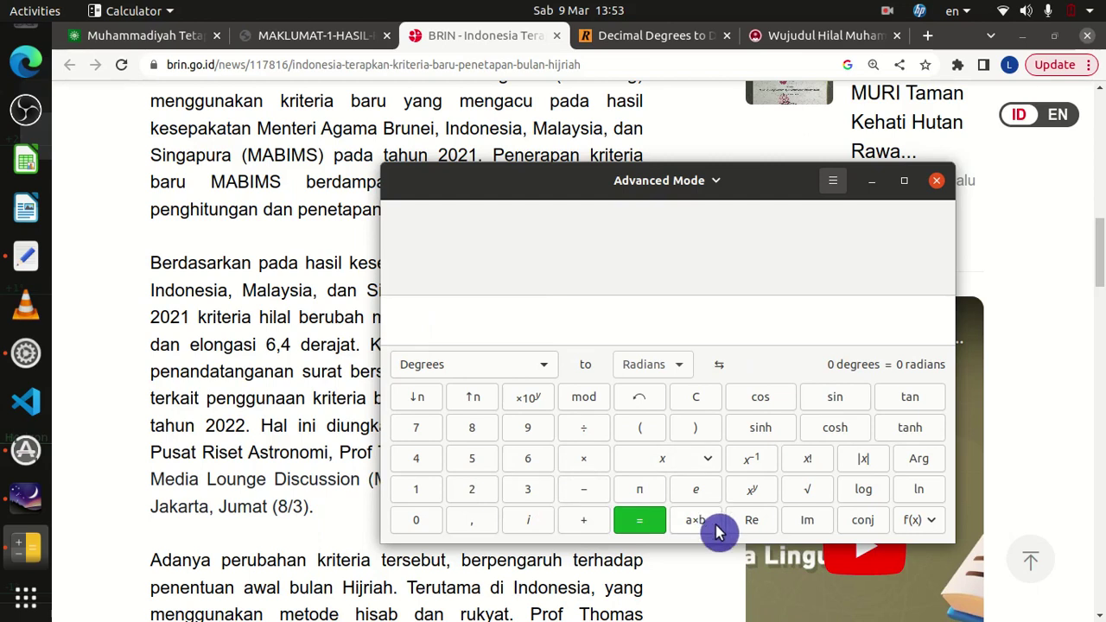
{"action": "left_click", "coordinate": [807, 490]}
{"action": "type", "text": "2"}
{"action": "key", "text": "Return"}
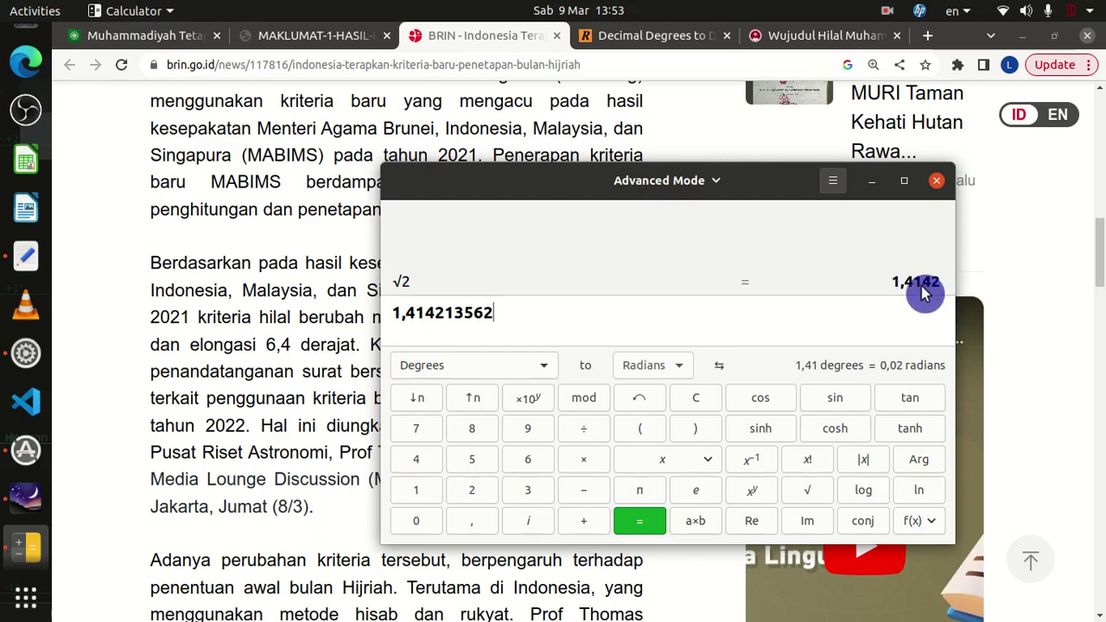
{"action": "left_click_drag", "start_coordinate": [423, 313], "coordinate": [387, 313]}
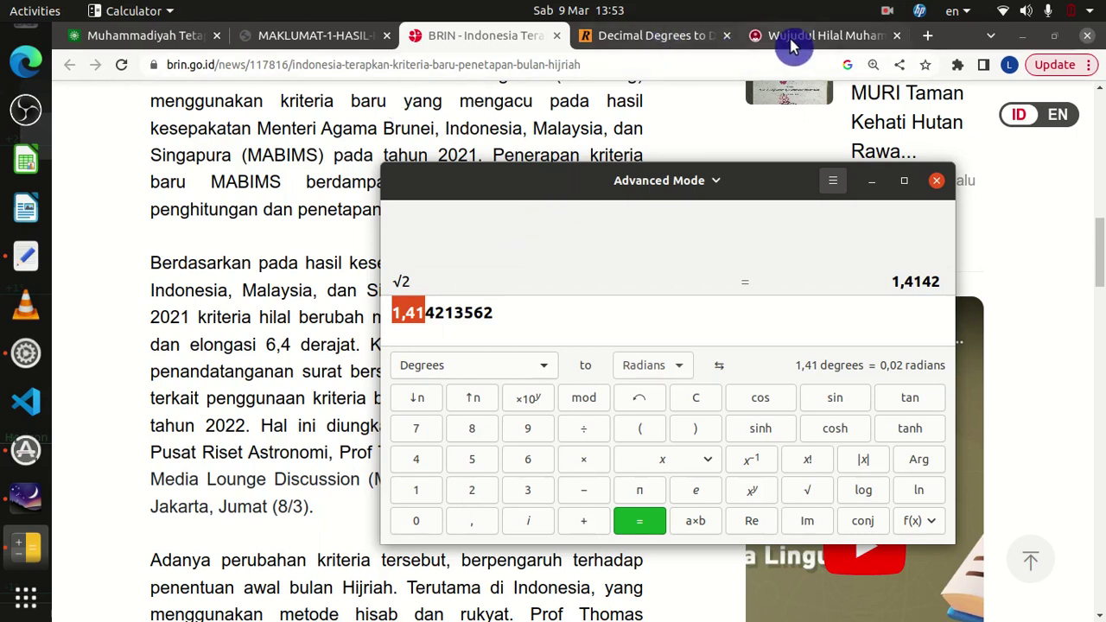
{"action": "left_click_drag", "start_coordinate": [528, 196], "coordinate": [286, 250]}
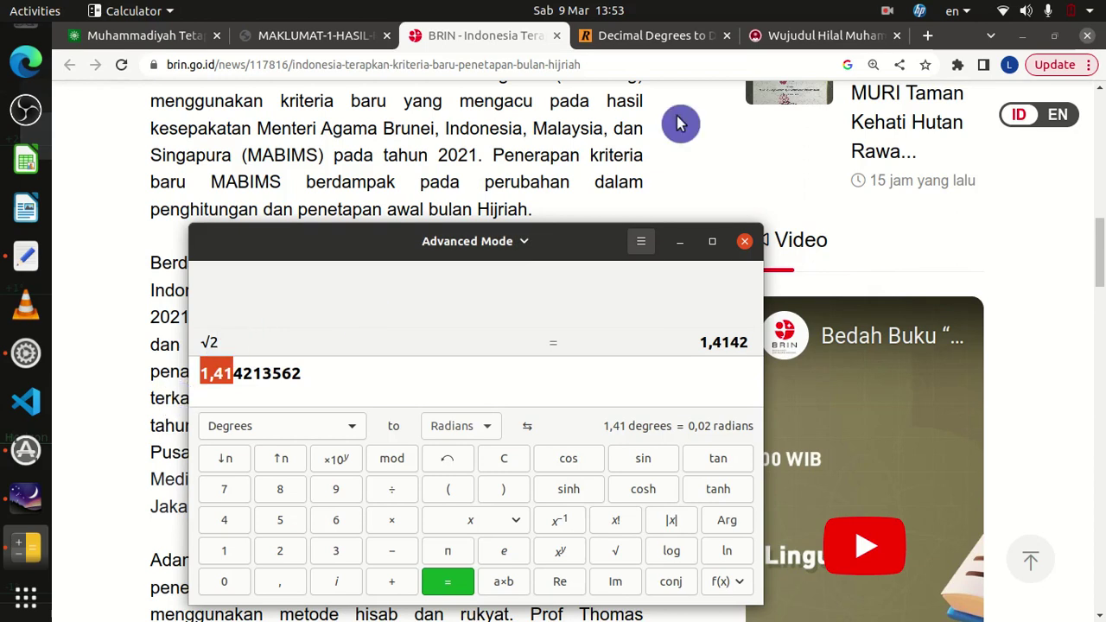
Step: Convert 1.41 decimal degrees to degrees, minutes and seconds on the RapidTables page in Chrome
{"action": "left_click", "coordinate": [647, 43]}
{"action": "left_click", "coordinate": [418, 354]}
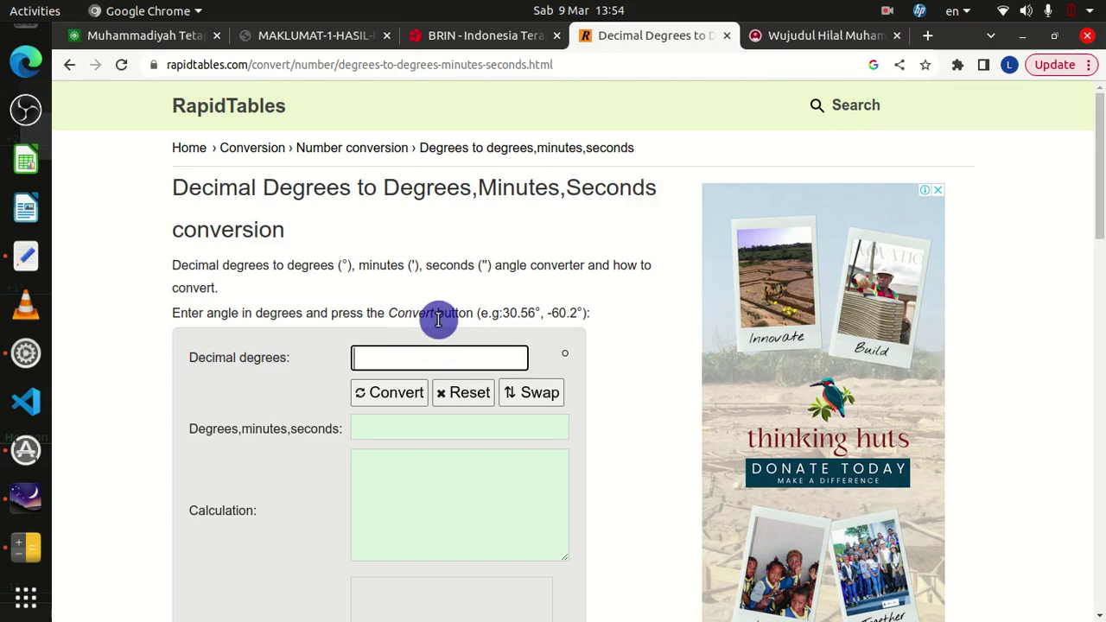
{"action": "type", "text": "1,41"}
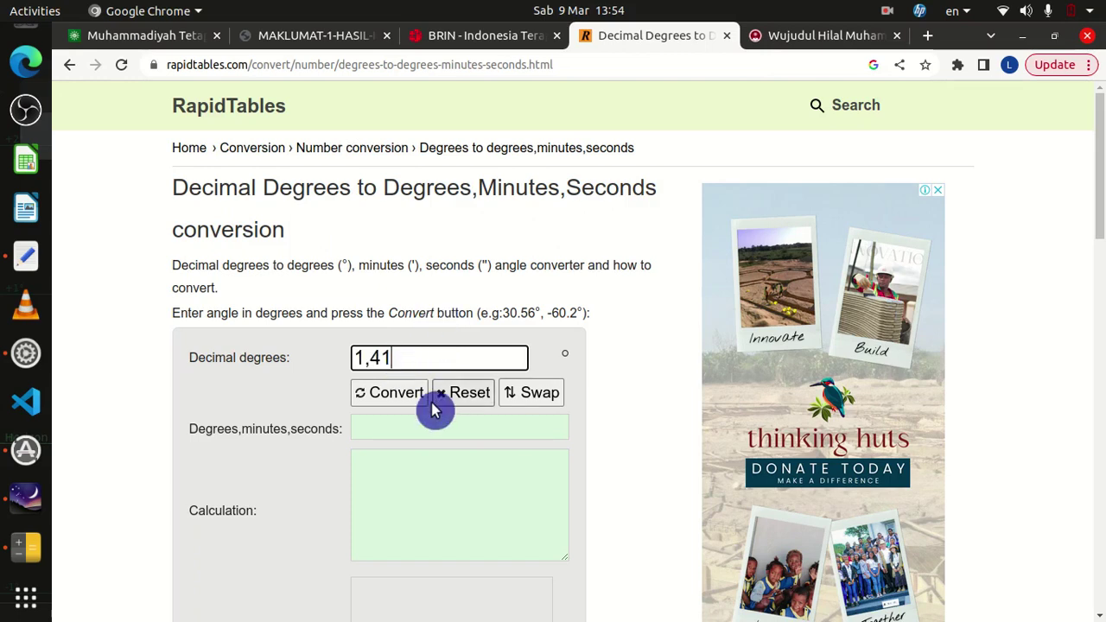
{"action": "left_click", "coordinate": [389, 396]}
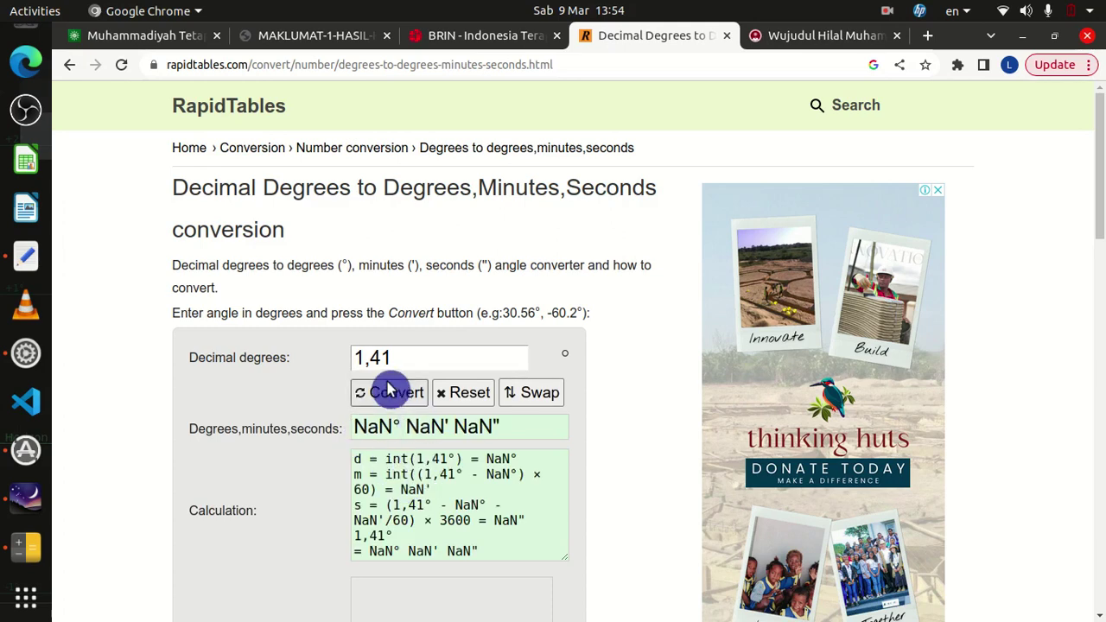
{"action": "left_click", "coordinate": [370, 357]}
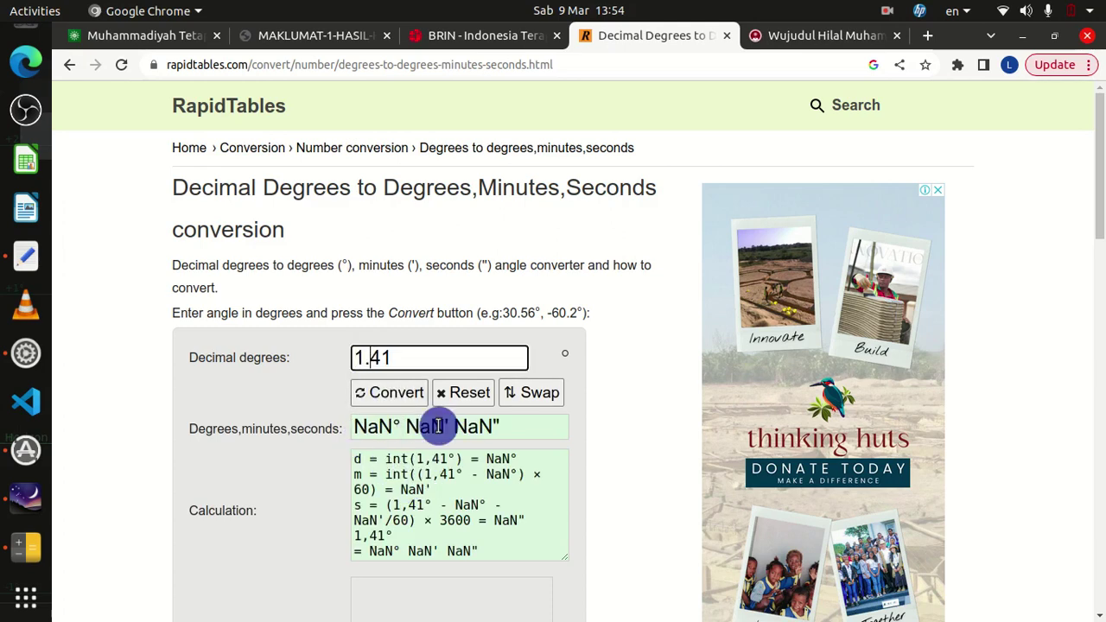
{"action": "left_click", "coordinate": [397, 395]}
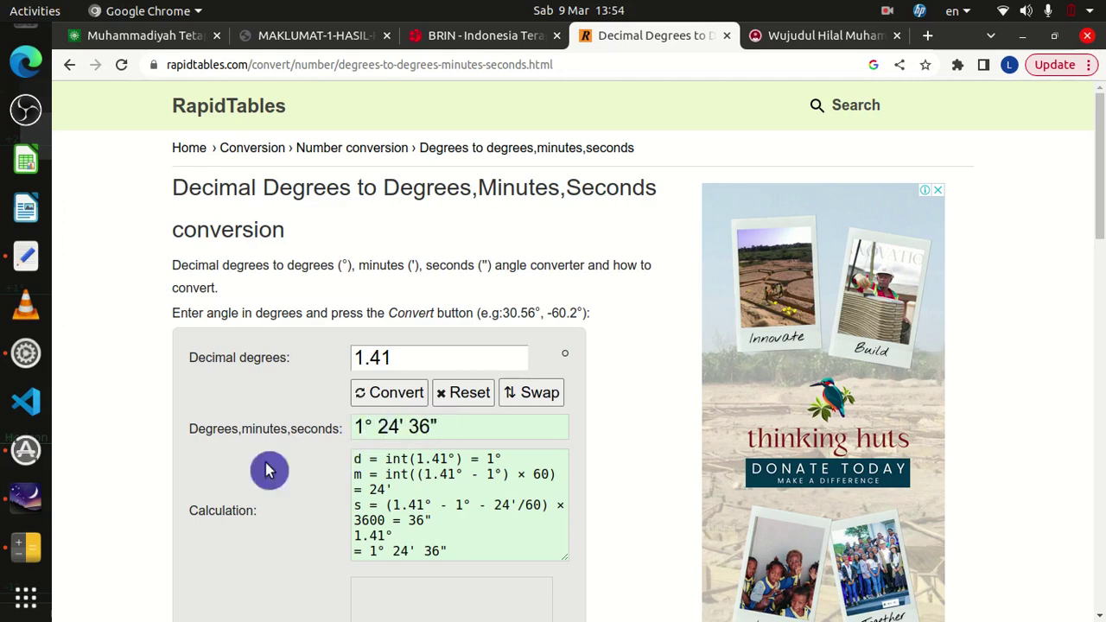
Step: Return to Stellarium and bring the PC comparison of the Astronomical calculations window fully into view
{"action": "left_click", "coordinate": [26, 499]}
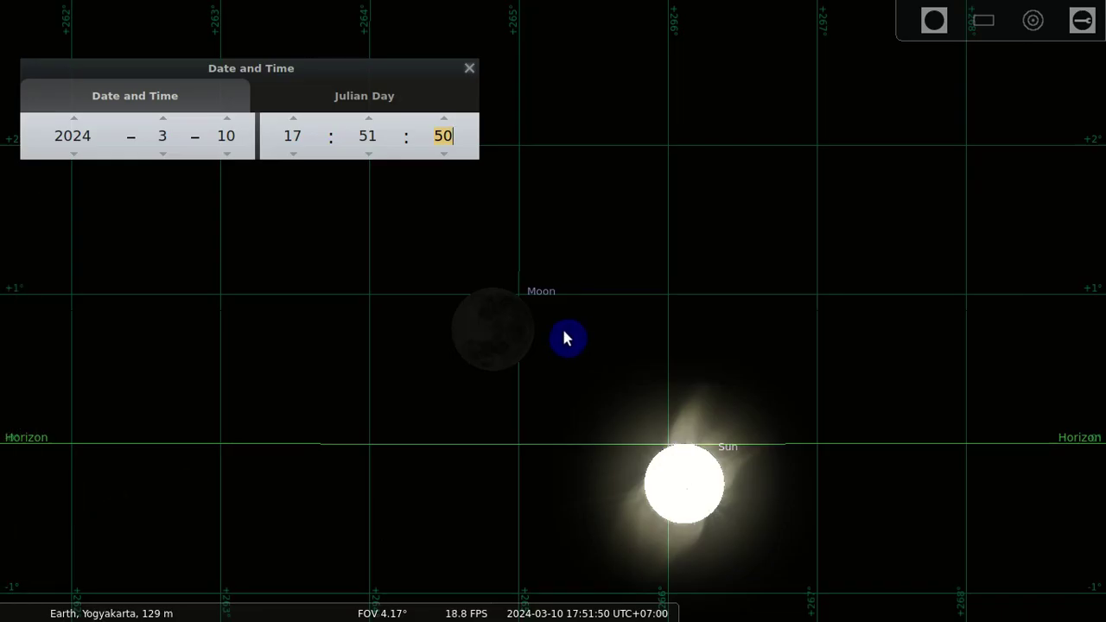
{"action": "mouse_move", "coordinate": [6, 539]}
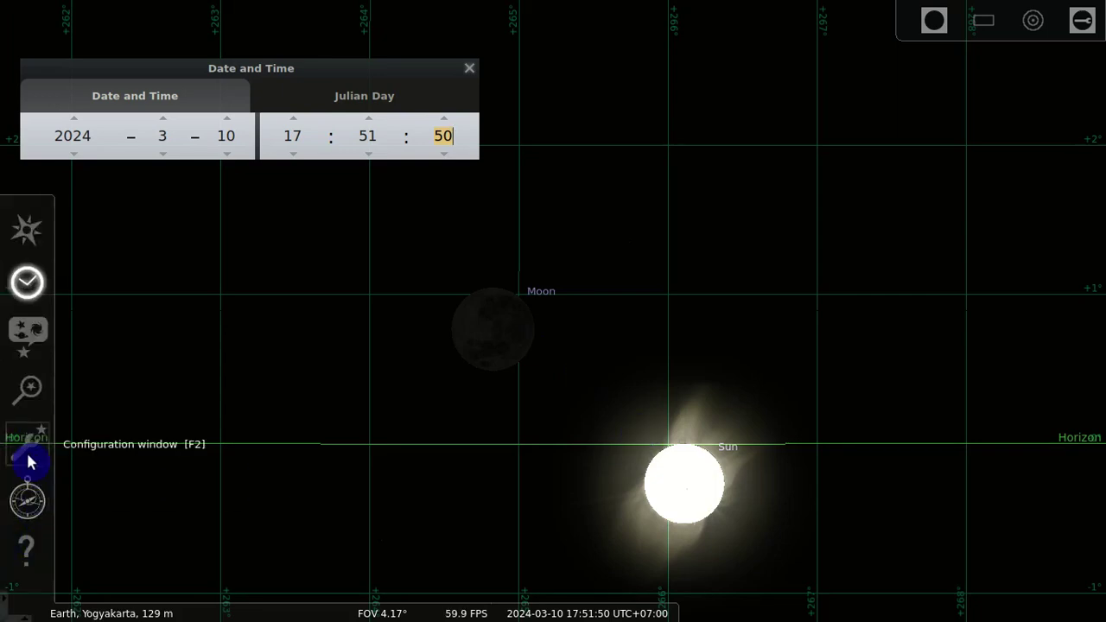
{"action": "left_click", "coordinate": [33, 499]}
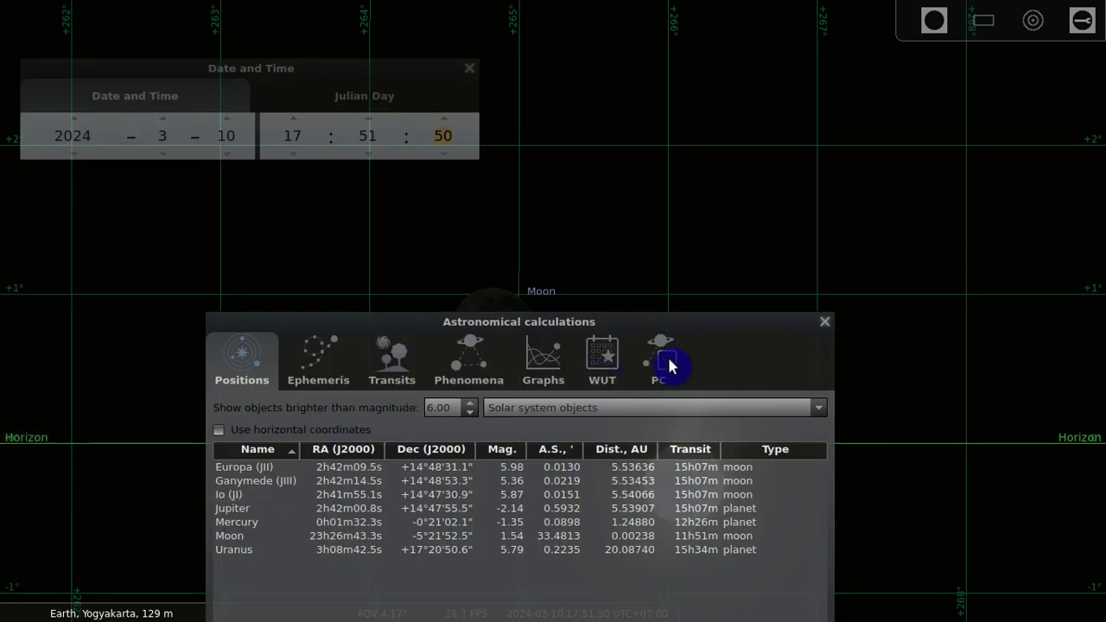
{"action": "left_click", "coordinate": [671, 367]}
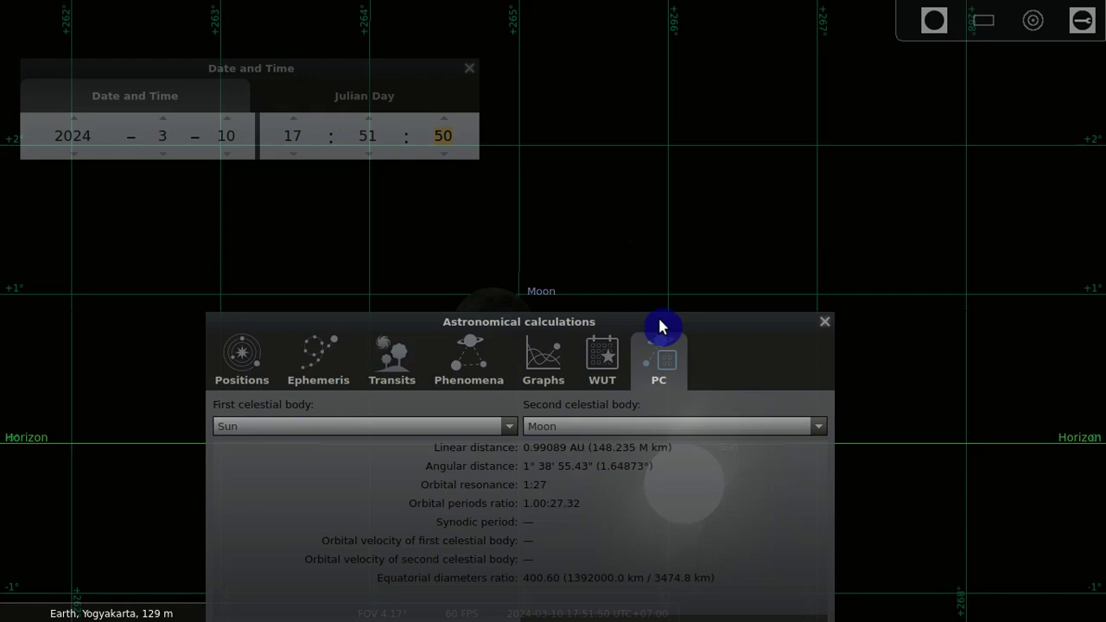
{"action": "left_click_drag", "start_coordinate": [703, 327], "coordinate": [772, 174]}
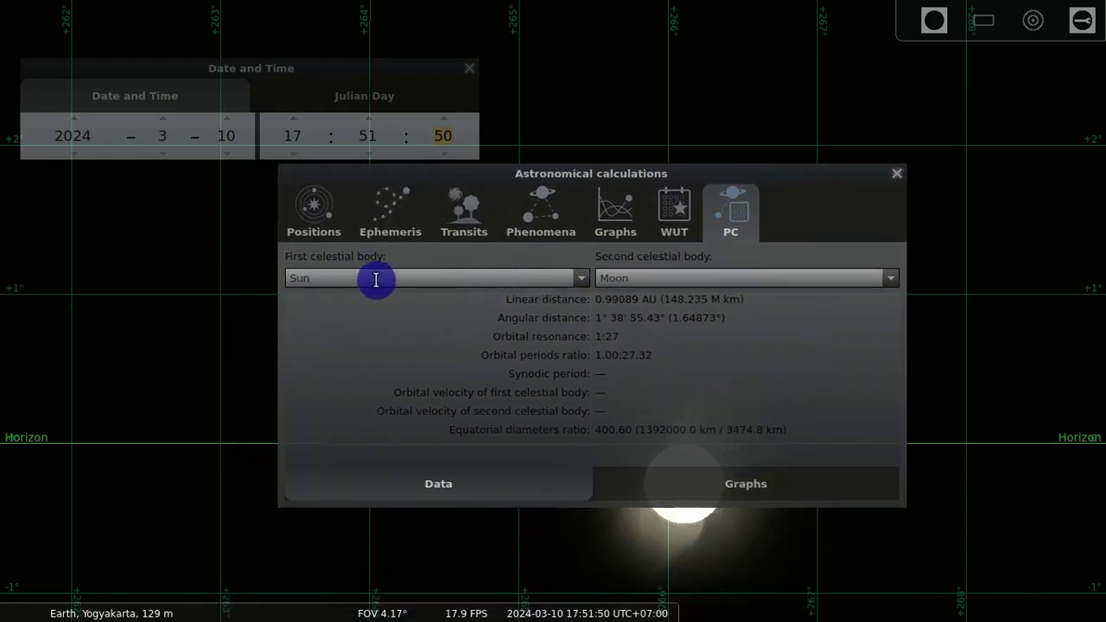
Step: Check the angular distance with Sun as first and Moon as second celestial body, and close the Astronomical calculations window
{"action": "left_click", "coordinate": [586, 284]}
{"action": "left_click", "coordinate": [586, 283]}
{"action": "left_click", "coordinate": [890, 278]}
{"action": "left_click", "coordinate": [890, 278]}
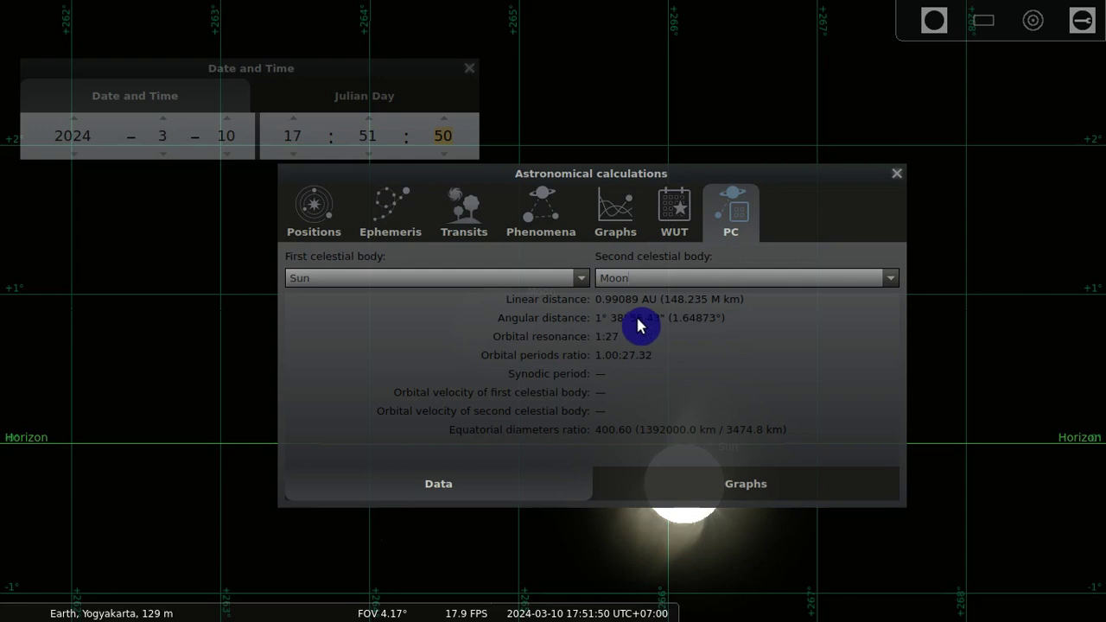
{"action": "left_click", "coordinate": [897, 176]}
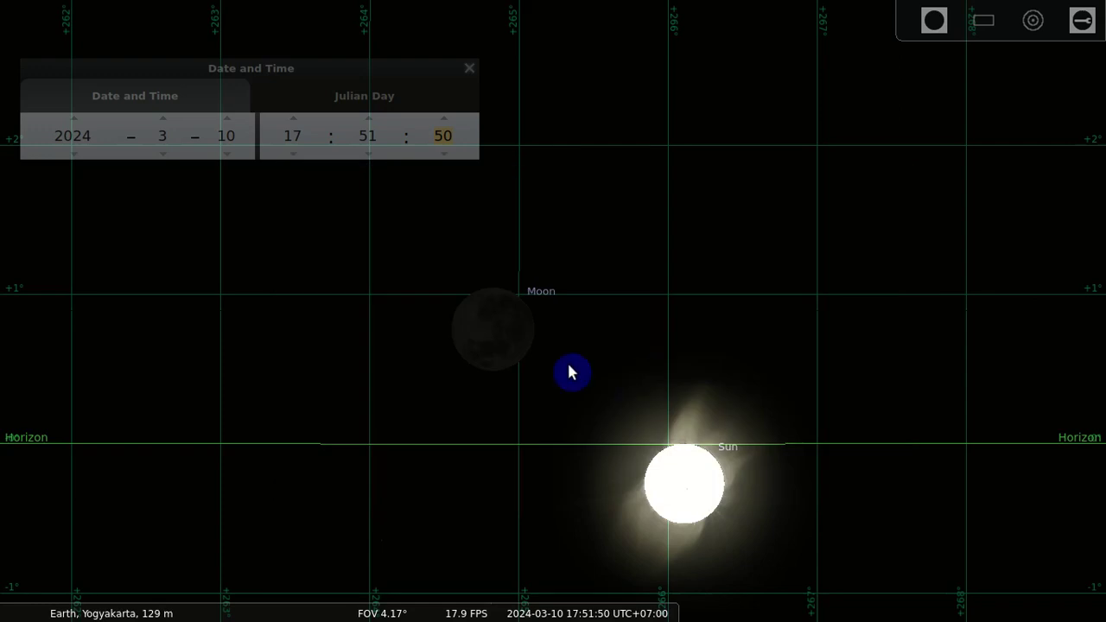